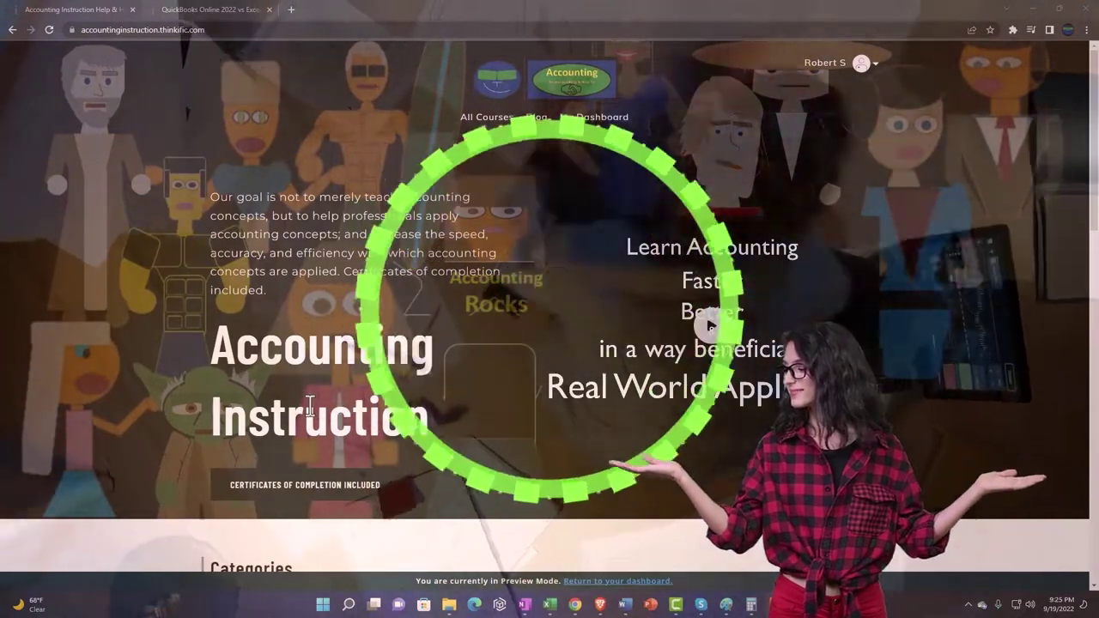
# Step: Browse the course categories on the Accounting Instruction site and look through the QuickBooks Online 2022 course's lesson sections
pyautogui.scroll(-3, 154, 478)
pyautogui.scroll(-3, 155, 478)
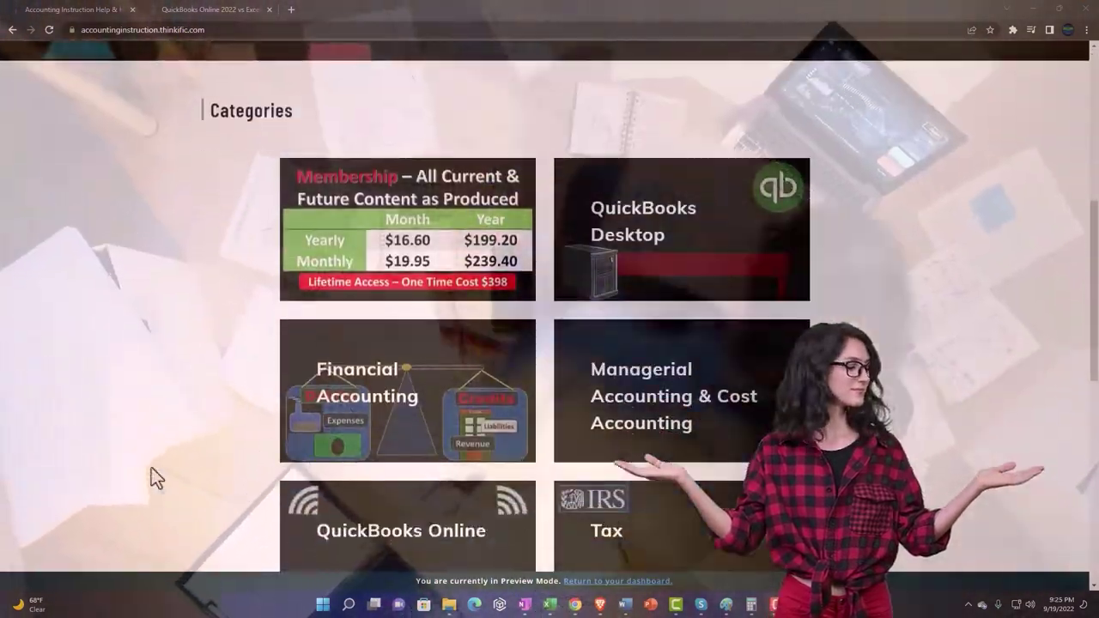
pyautogui.scroll(-5, 155, 479)
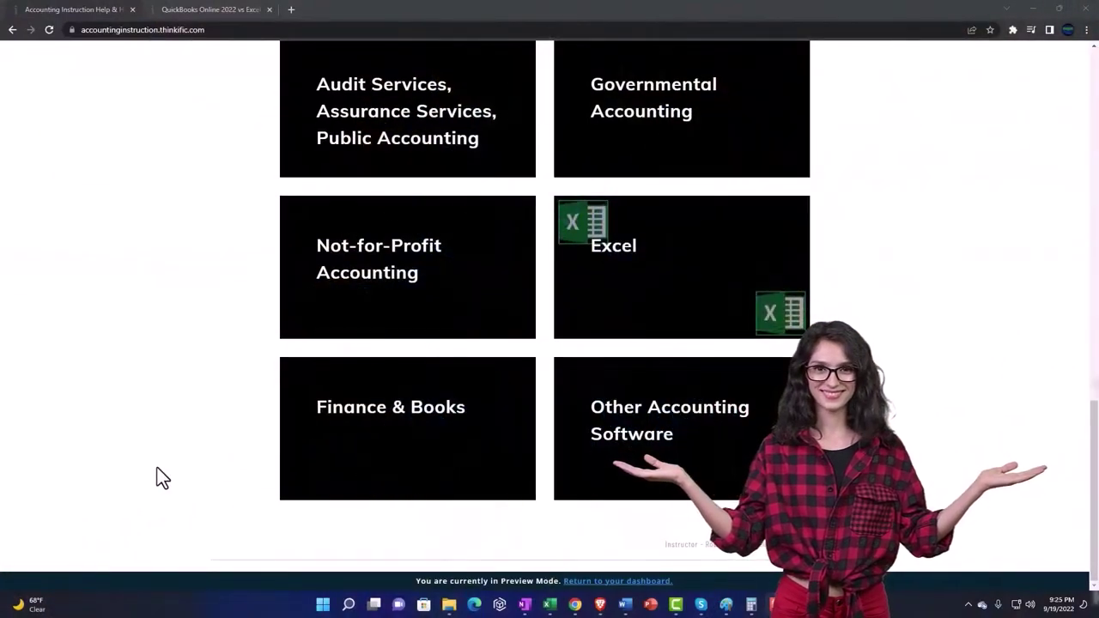
pyautogui.click(196, 10)
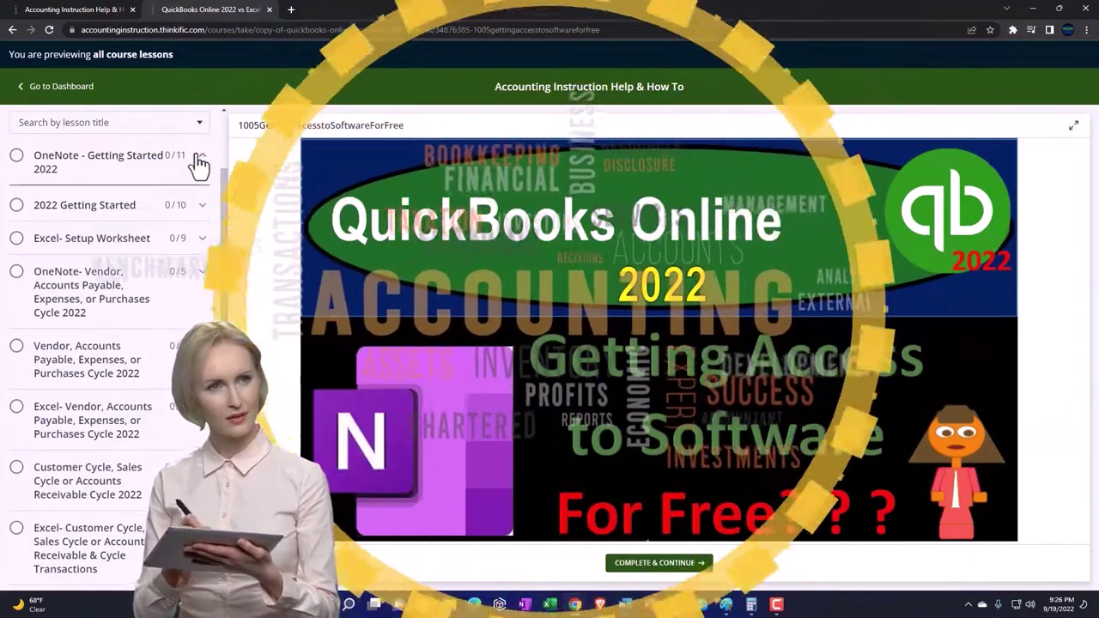
pyautogui.click(199, 161)
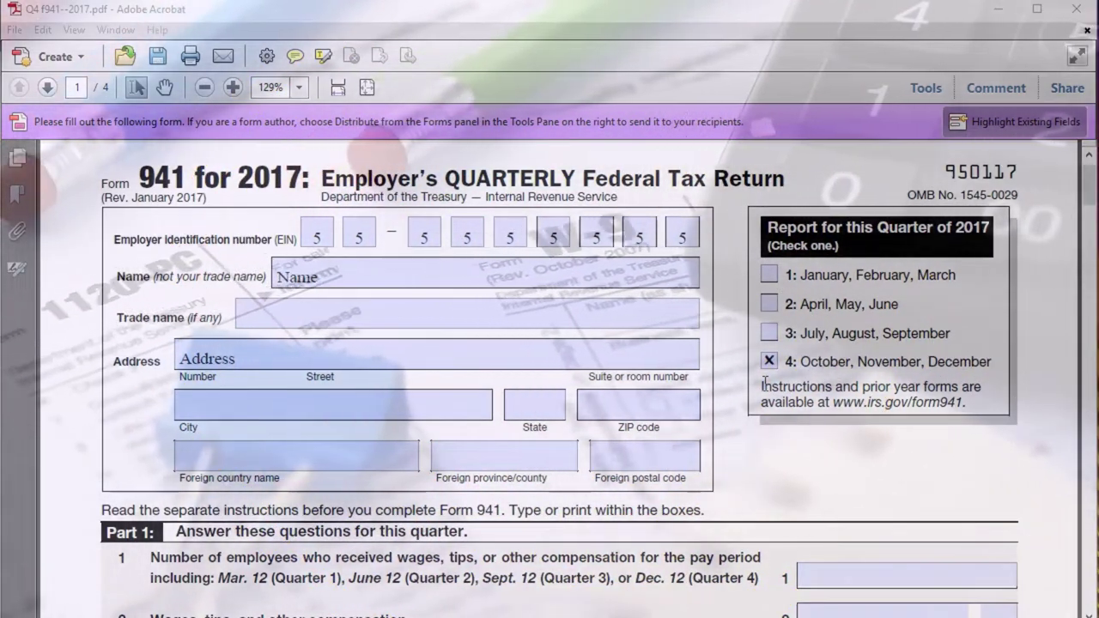
# Step: Enter 4 as the number of employees on line 1 of the fourth-quarter 2017 Form 941 in Adobe Acrobat
pyautogui.scroll(-3, 697, 403)
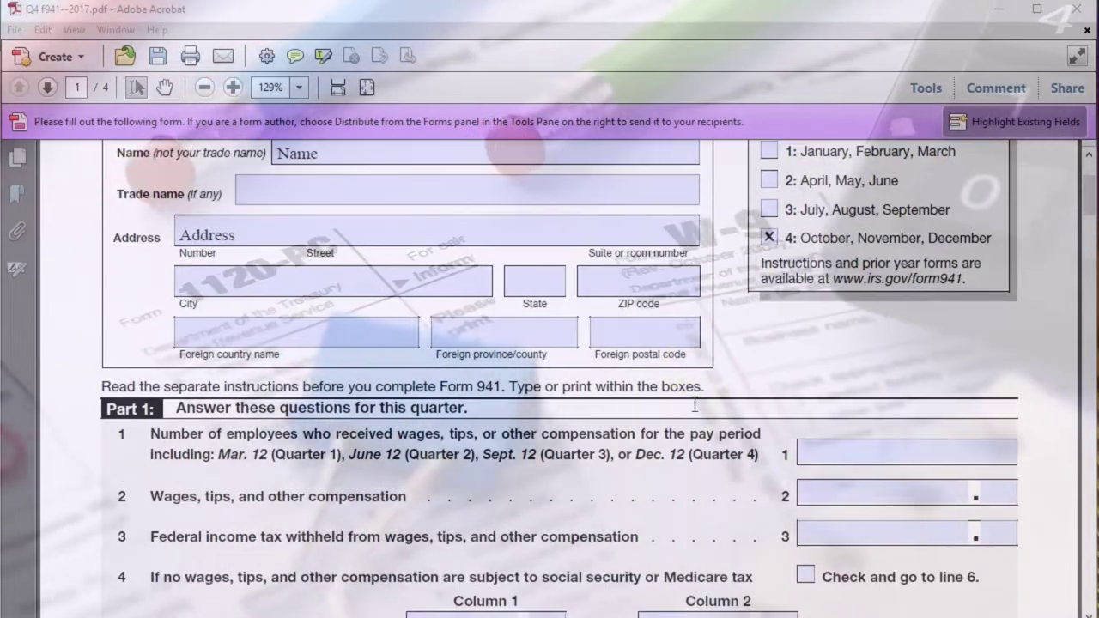
pyautogui.scroll(-2, 695, 404)
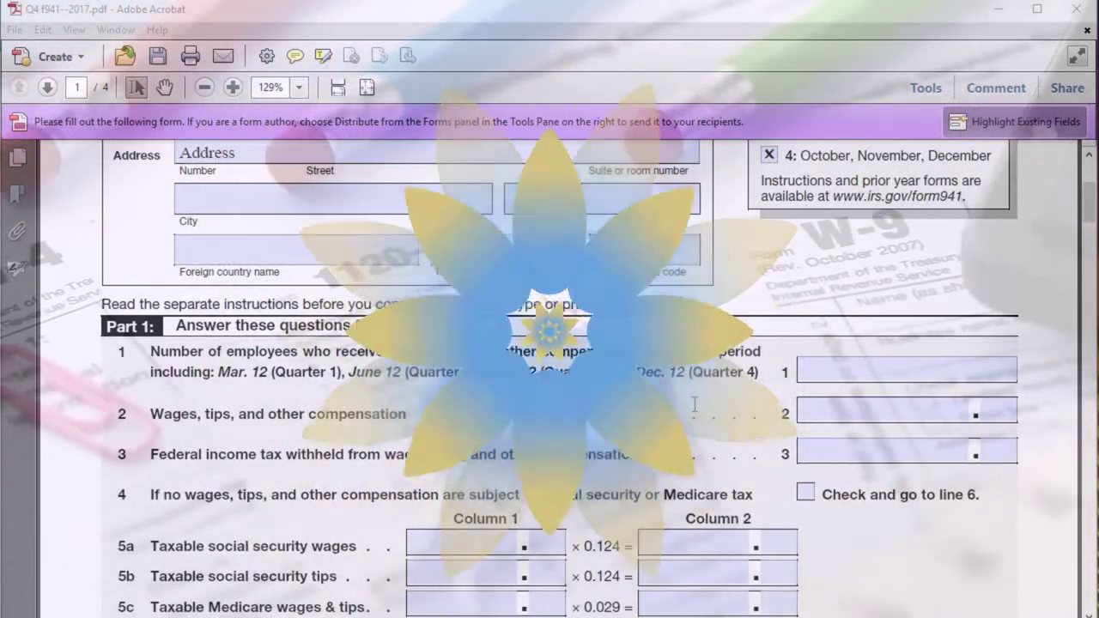
pyautogui.scroll(-1, 695, 404)
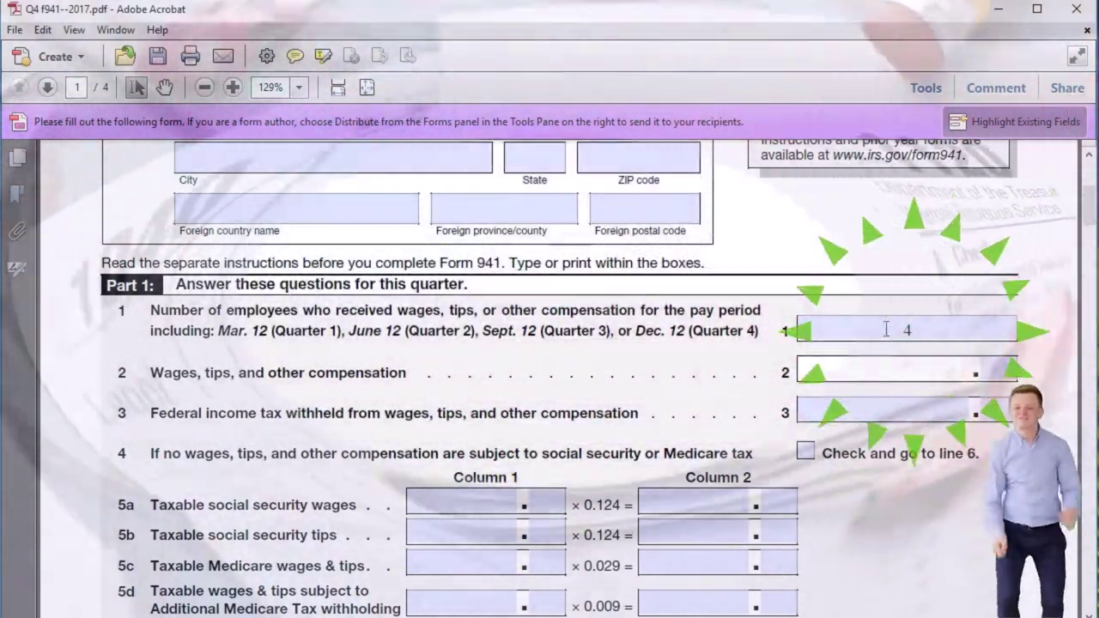
pyautogui.click(824, 359)
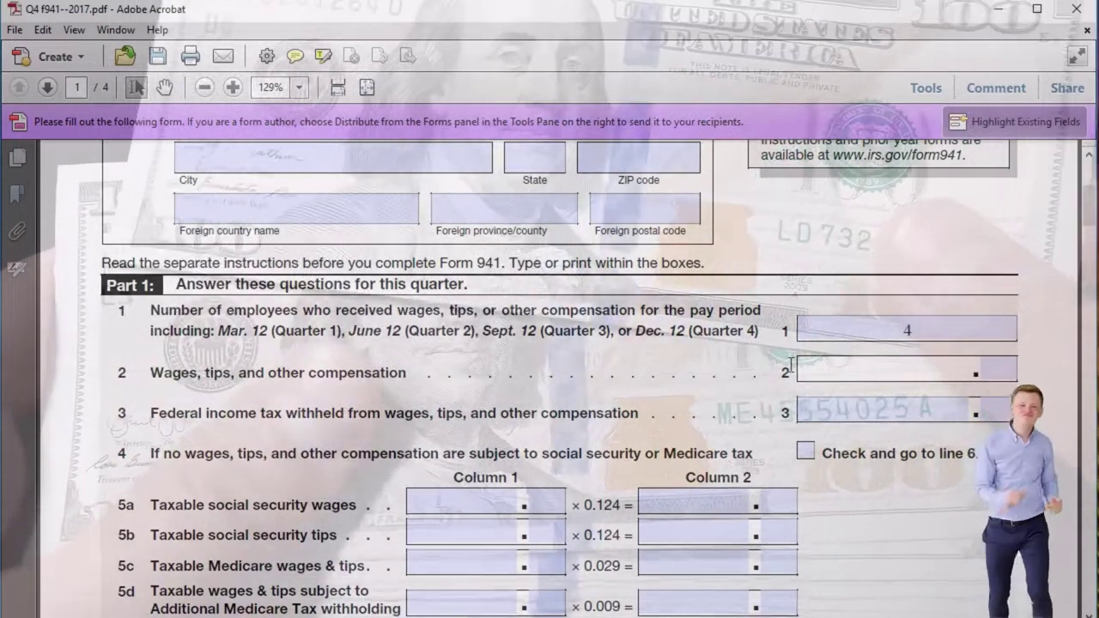
pyautogui.click(739, 400)
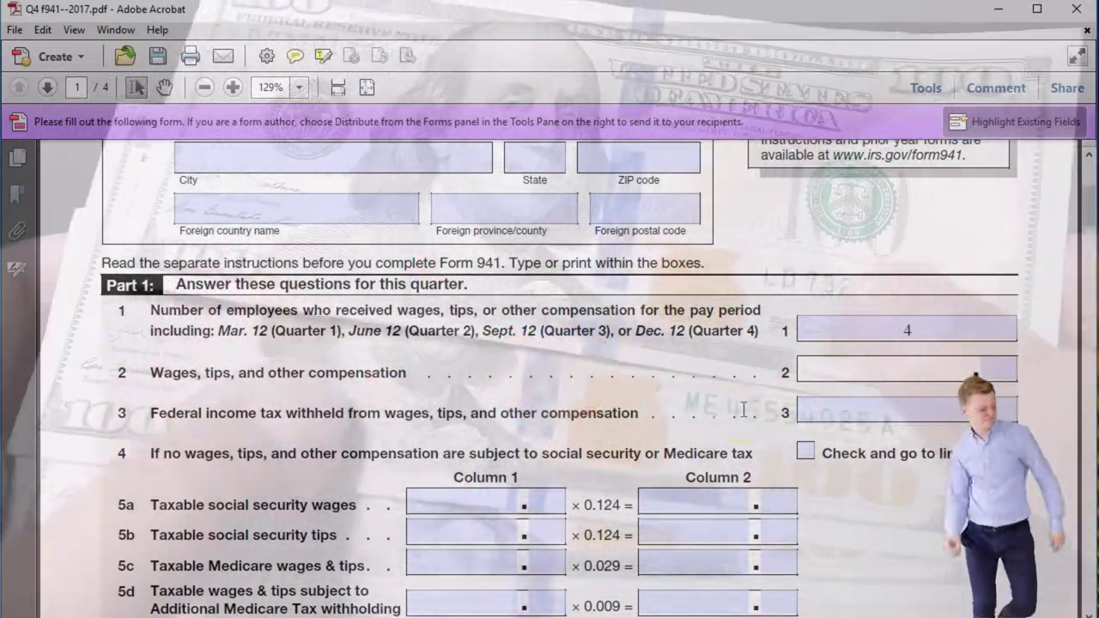
pyautogui.scroll(-1, 743, 410)
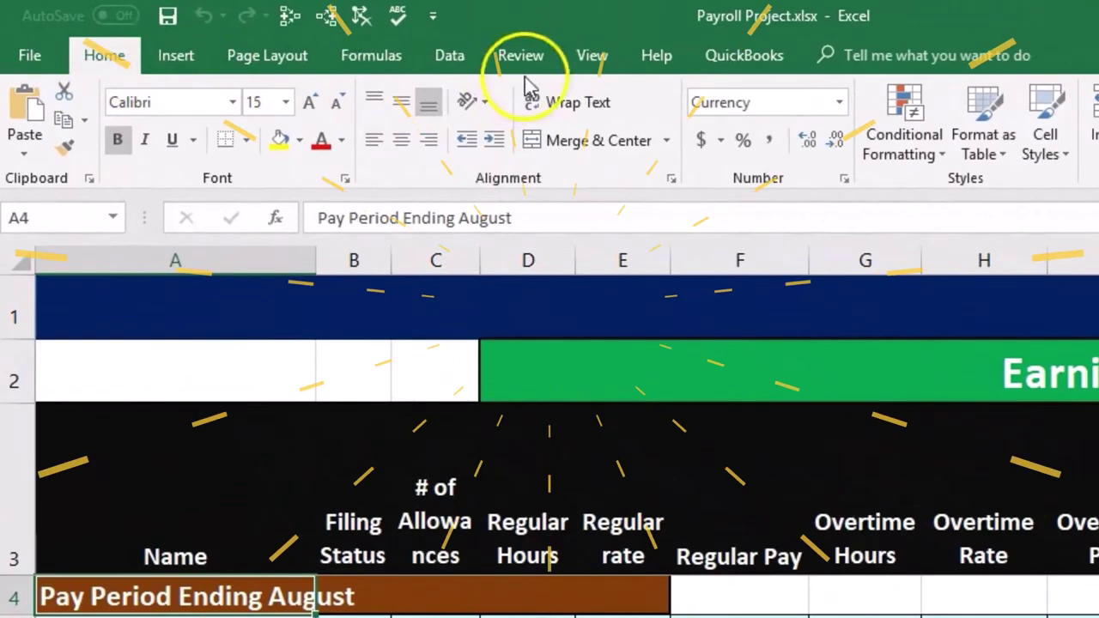
# Step: Switch to the payroll workbook in Excel and inspect the freeze panes options for the payroll register
pyautogui.click(601, 58)
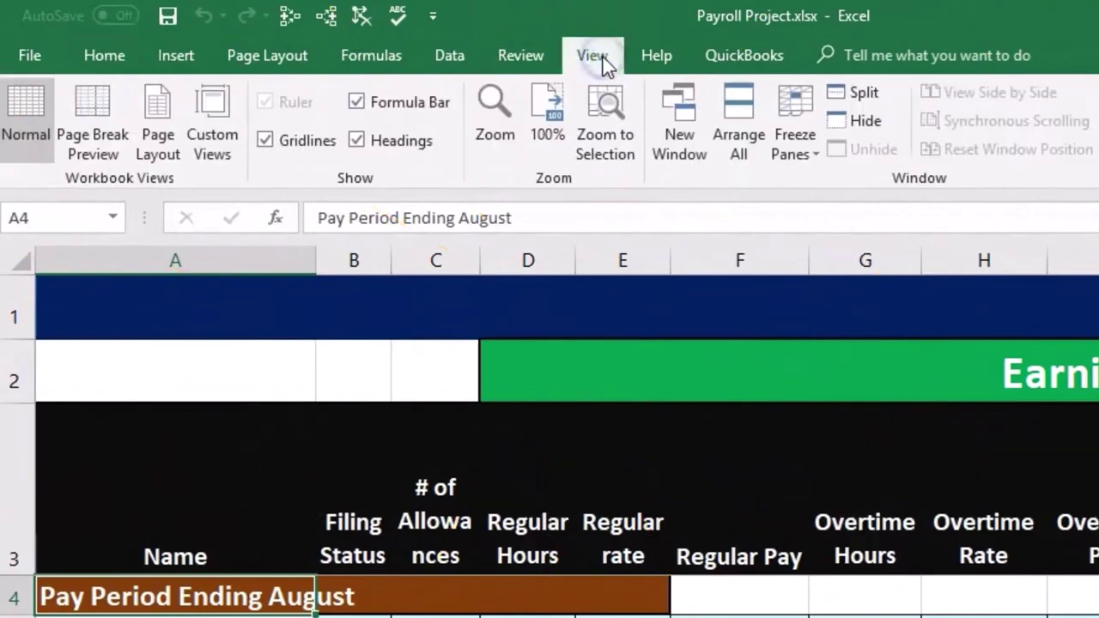
pyautogui.click(787, 159)
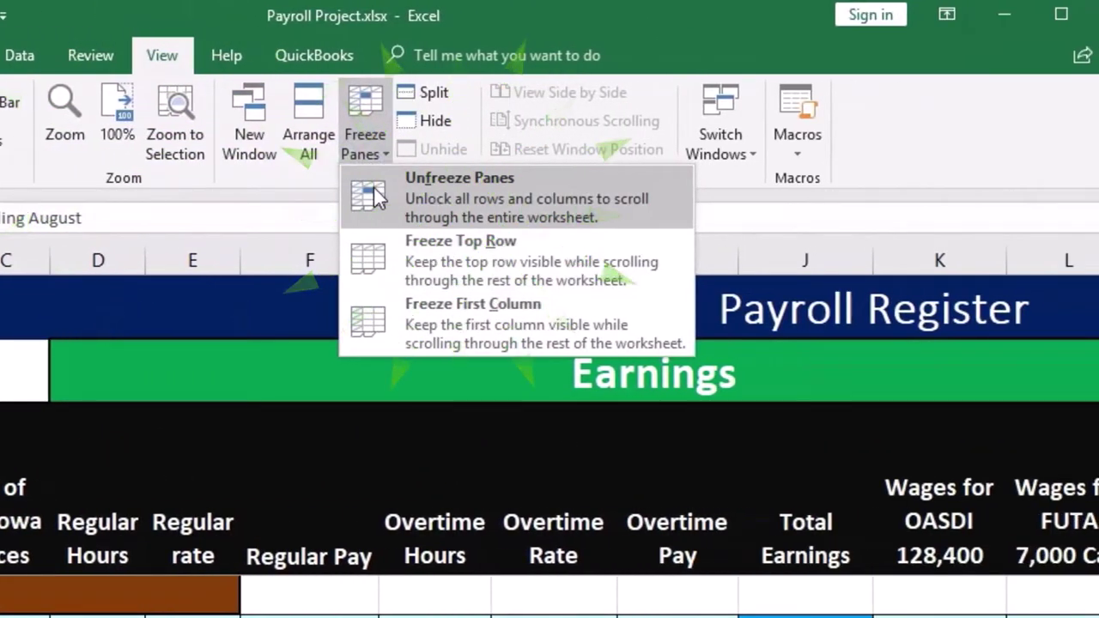
pyautogui.click(176, 593)
# Step: Examine the pay period totals down to the Q3, Q4 and yearly rows, and the yearly regular pay formula in F41
pyautogui.scroll(-3, 176, 601)
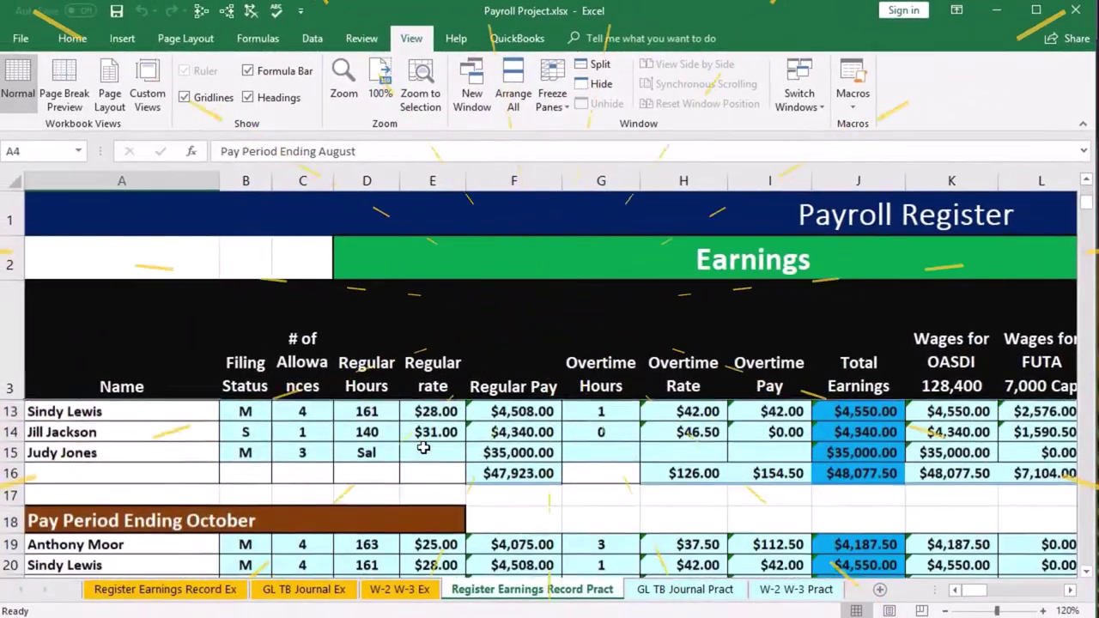
pyautogui.scroll(-6, 423, 448)
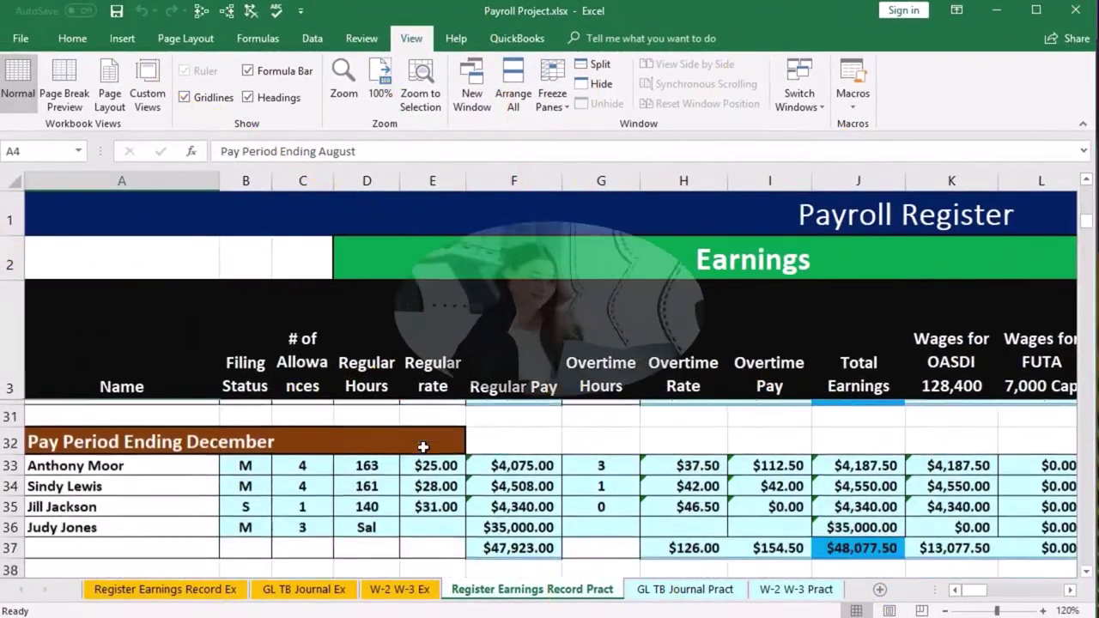
pyautogui.scroll(-2, 423, 447)
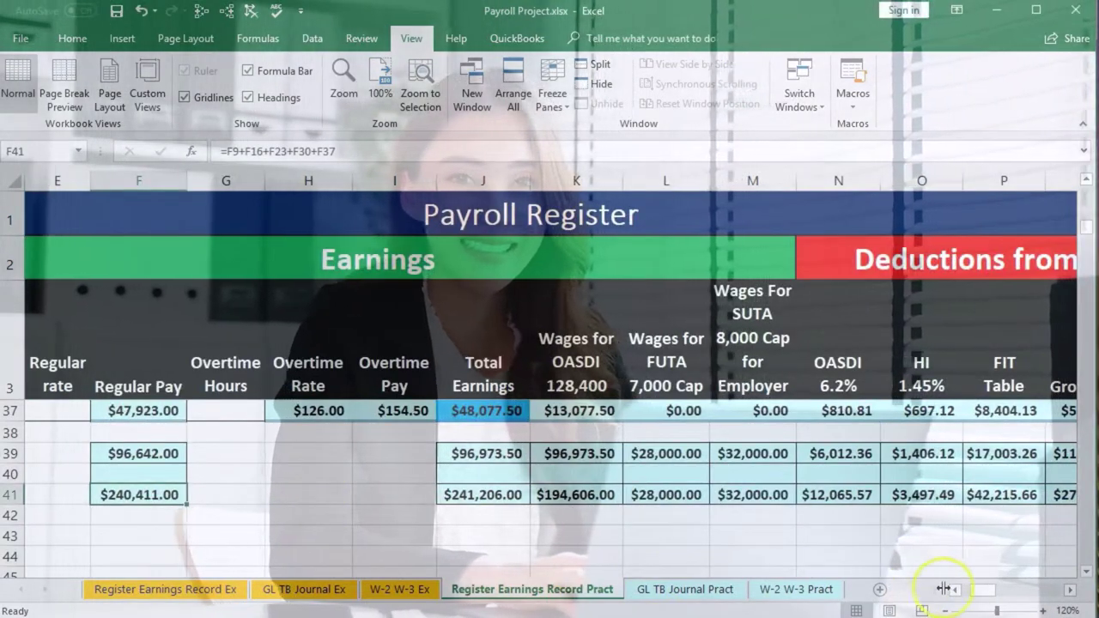
pyautogui.hscroll(-3, 549, 475)
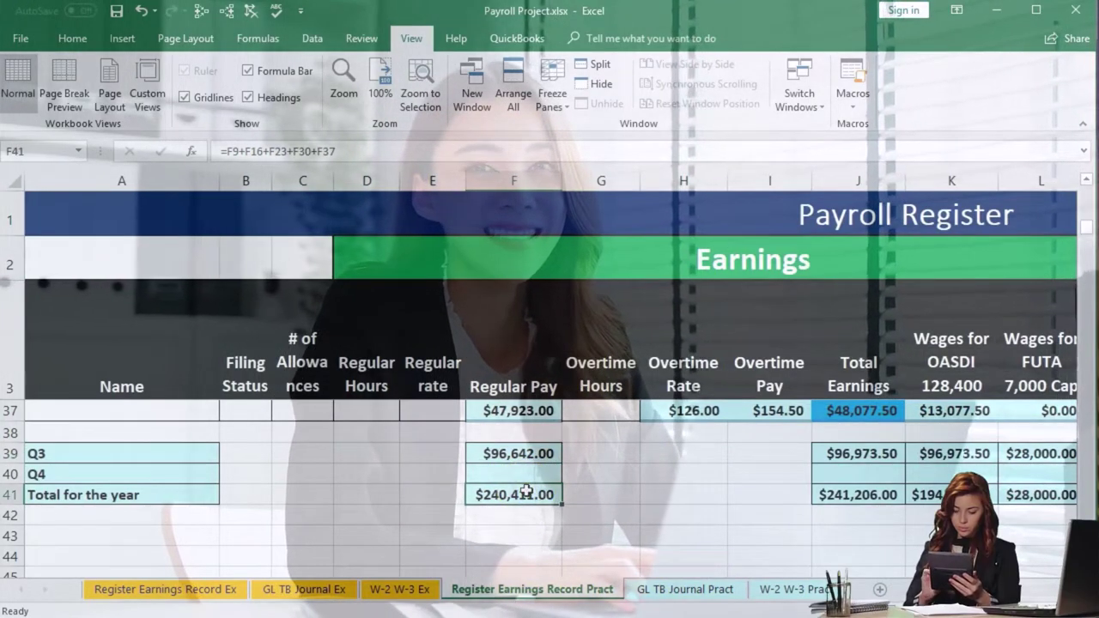
pyautogui.scroll(1, 531, 520)
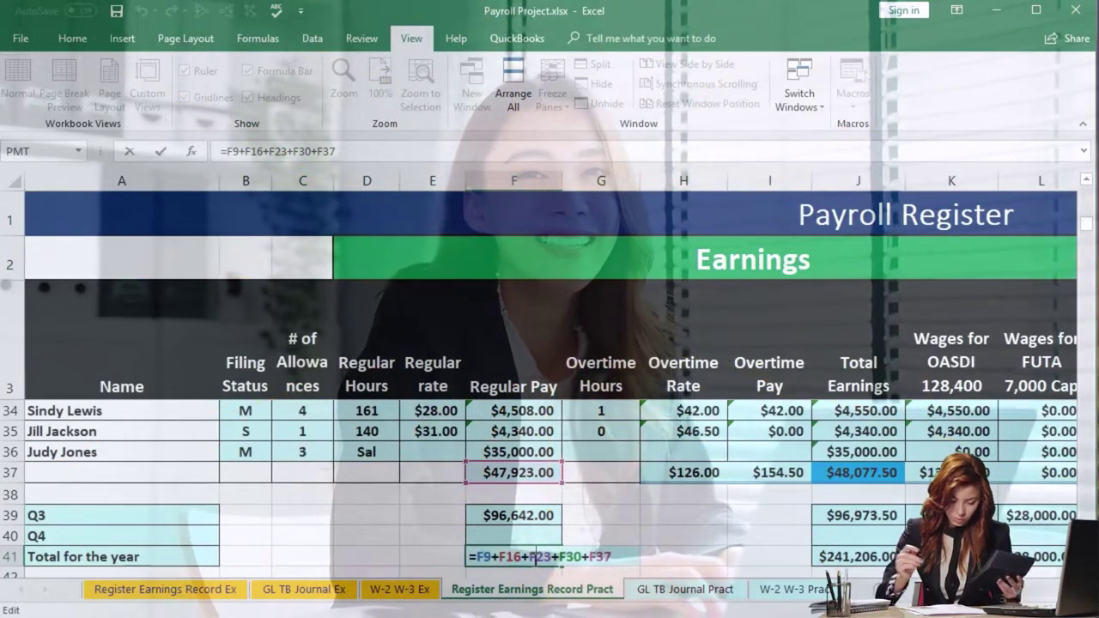
pyautogui.press('Return')
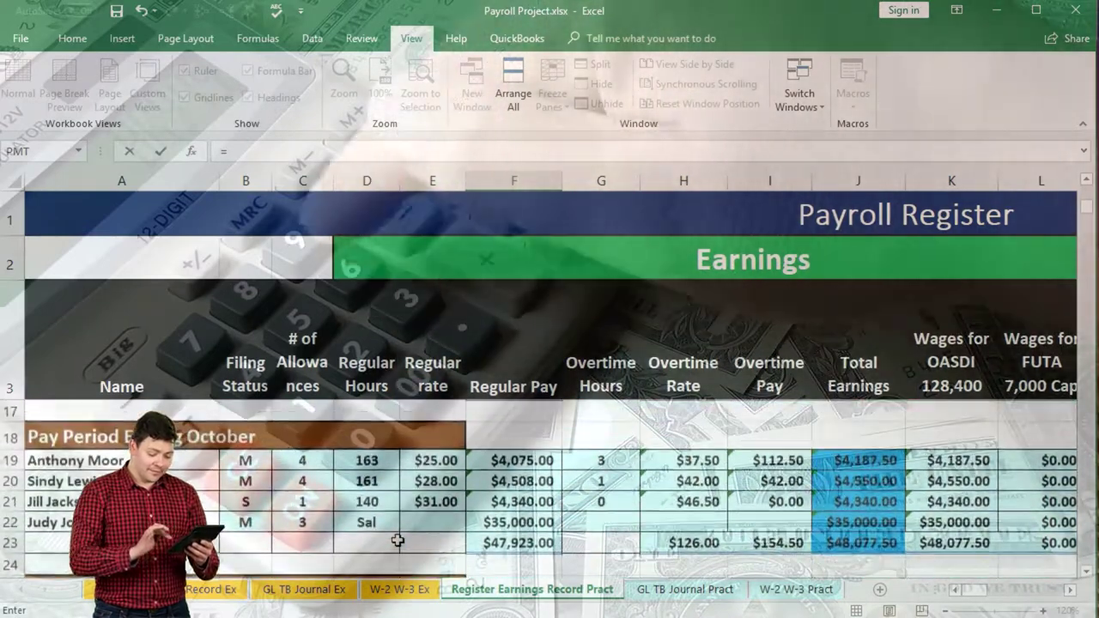
# Step: Total the Q4 regular pay in F40 by adding the October, November and December totals with =F23+F30+F37
pyautogui.click(507, 541)
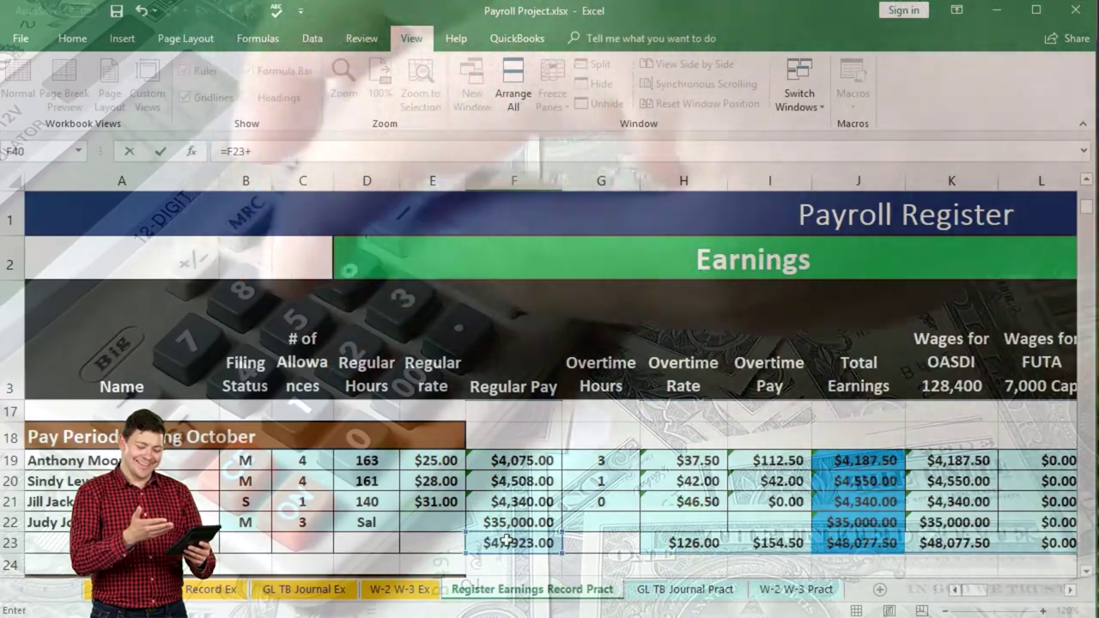
pyautogui.write('+')
pyautogui.scroll(-3, 507, 540)
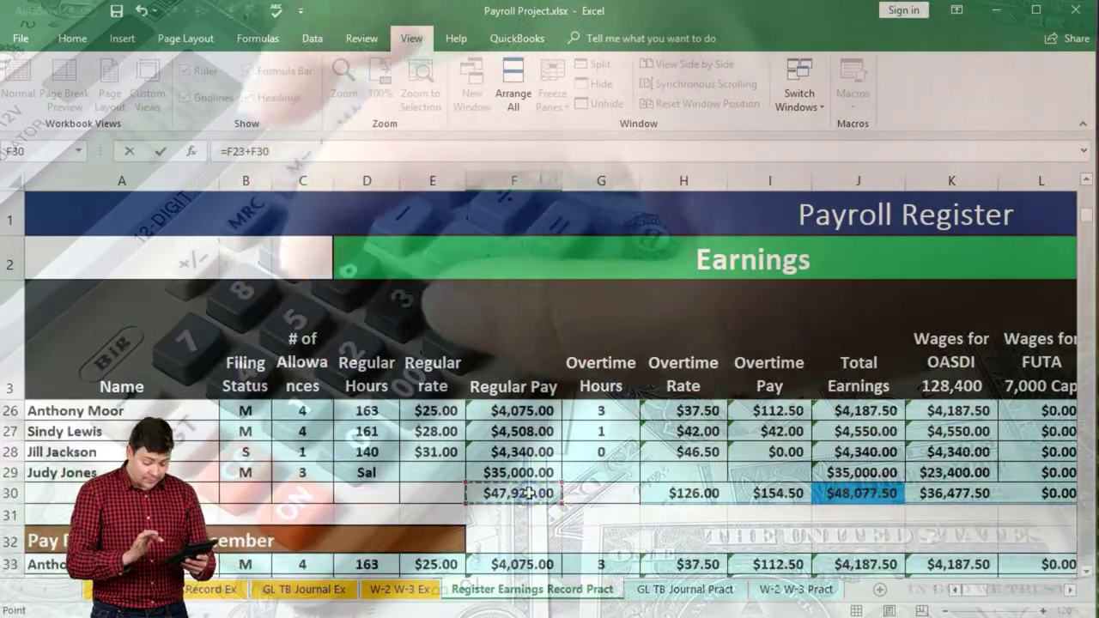
pyautogui.click(527, 493)
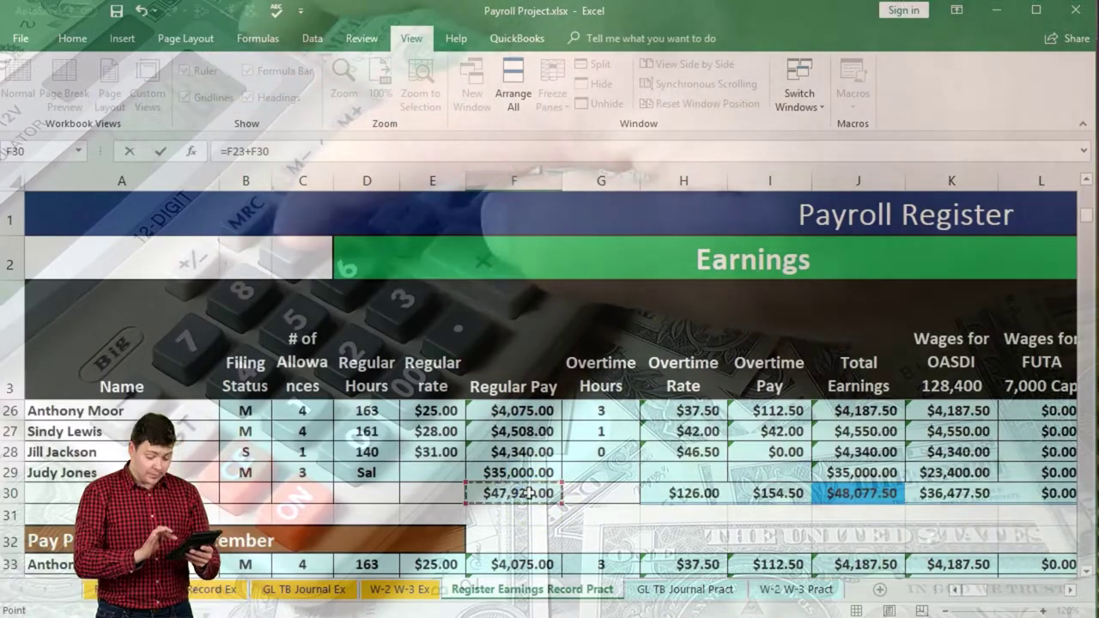
pyautogui.write('+')
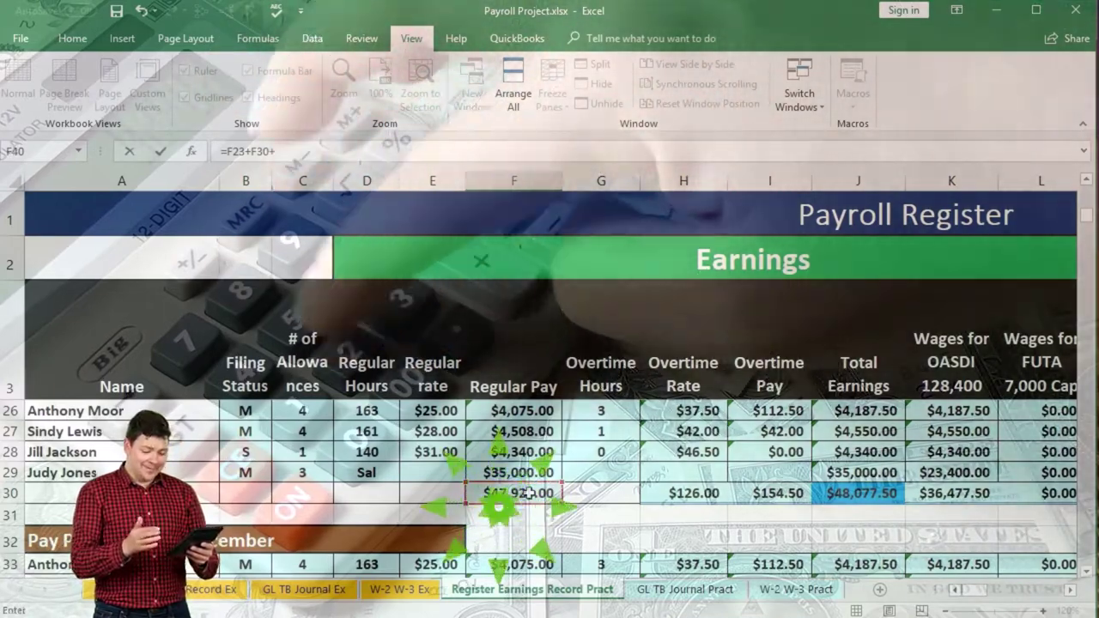
pyautogui.scroll(-2, 528, 492)
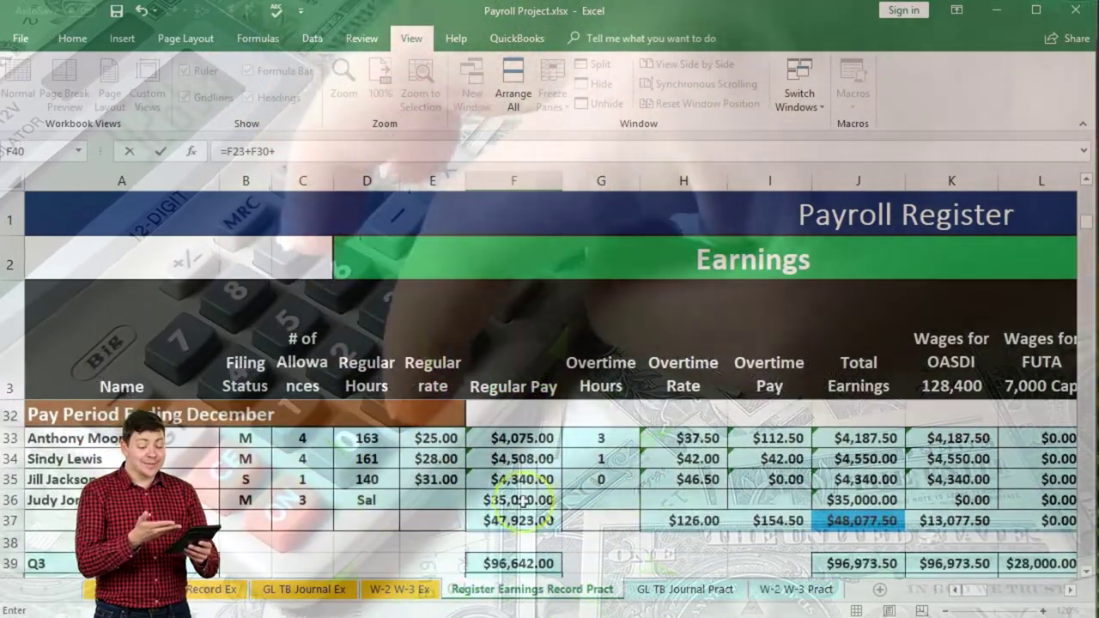
pyautogui.click(514, 521)
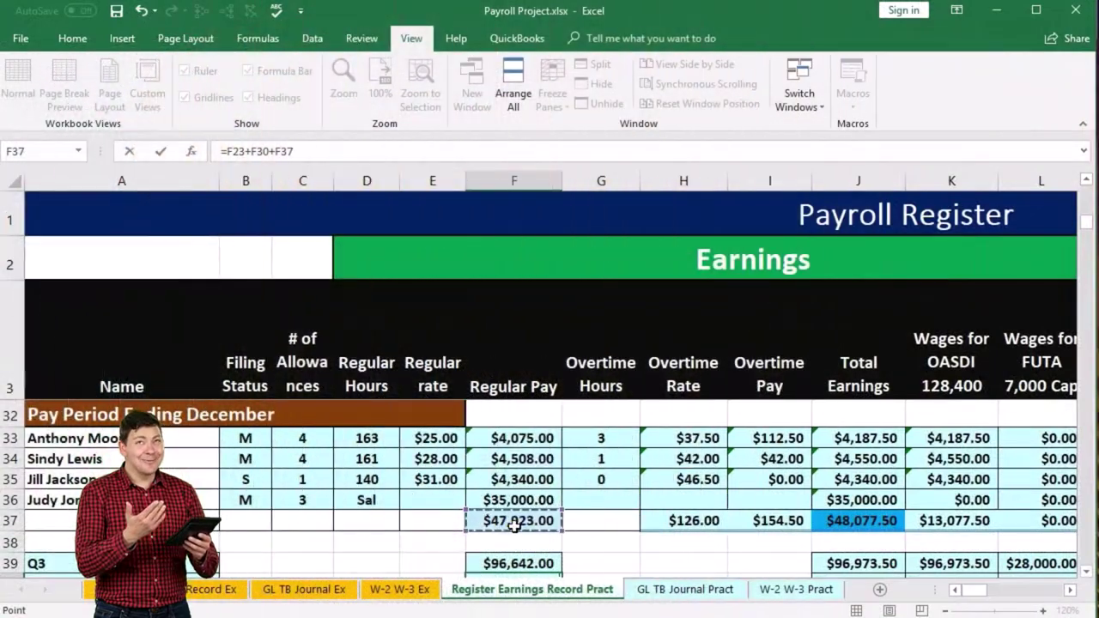
pyautogui.press('Return')
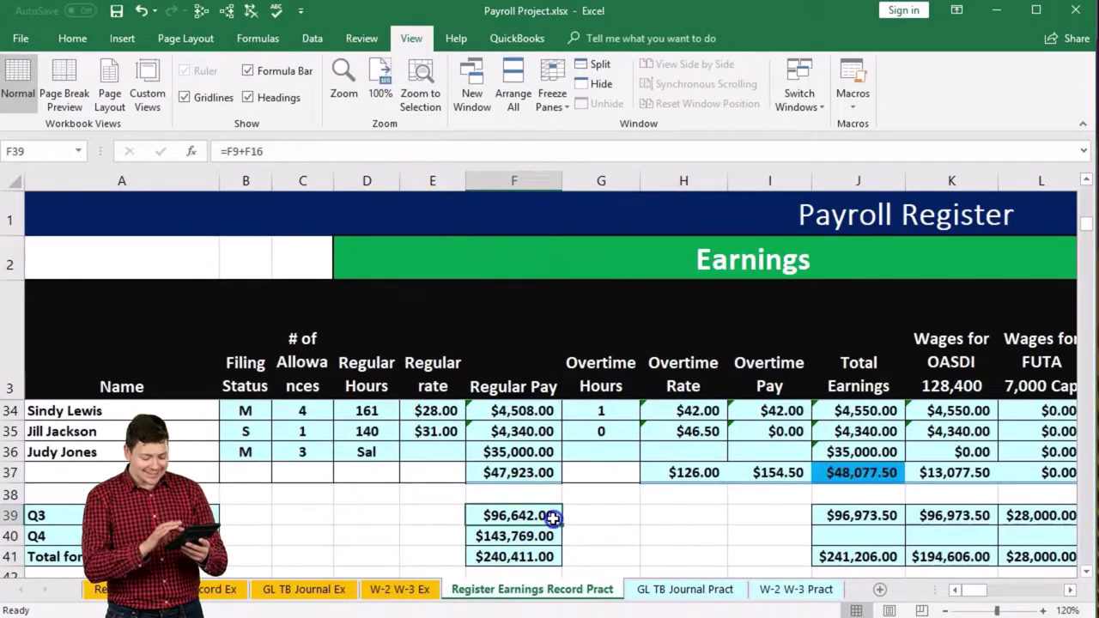
# Step: Check the combined Q3 and Q4 regular pay in F39:F40 against the yearly total and its formula in F41
pyautogui.moveTo(548, 536); pyautogui.dragTo(546, 535)
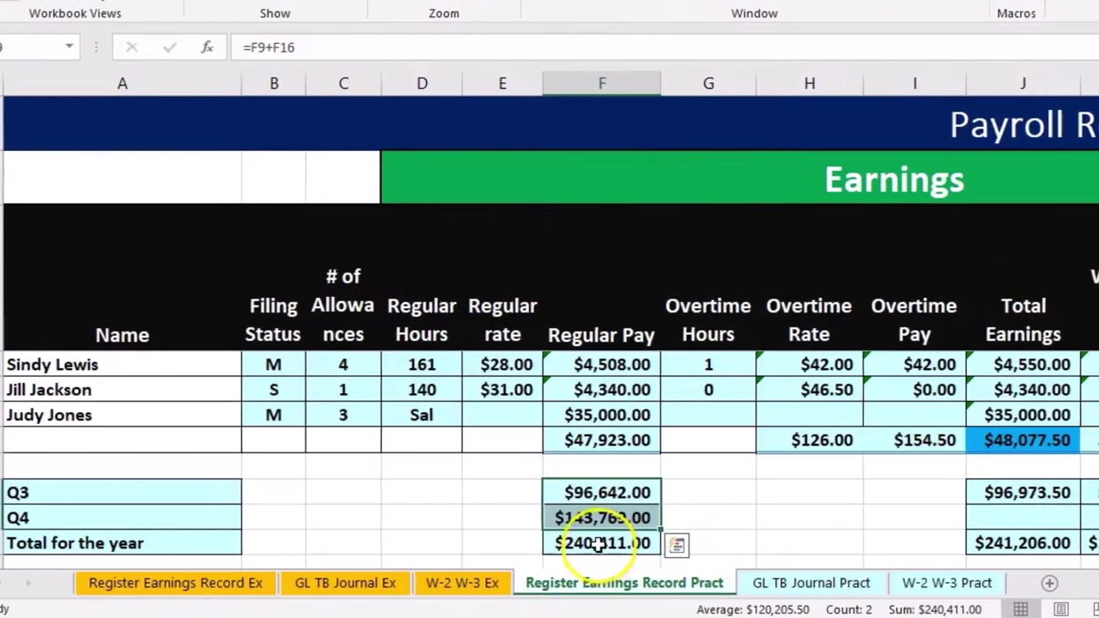
pyautogui.click(624, 542)
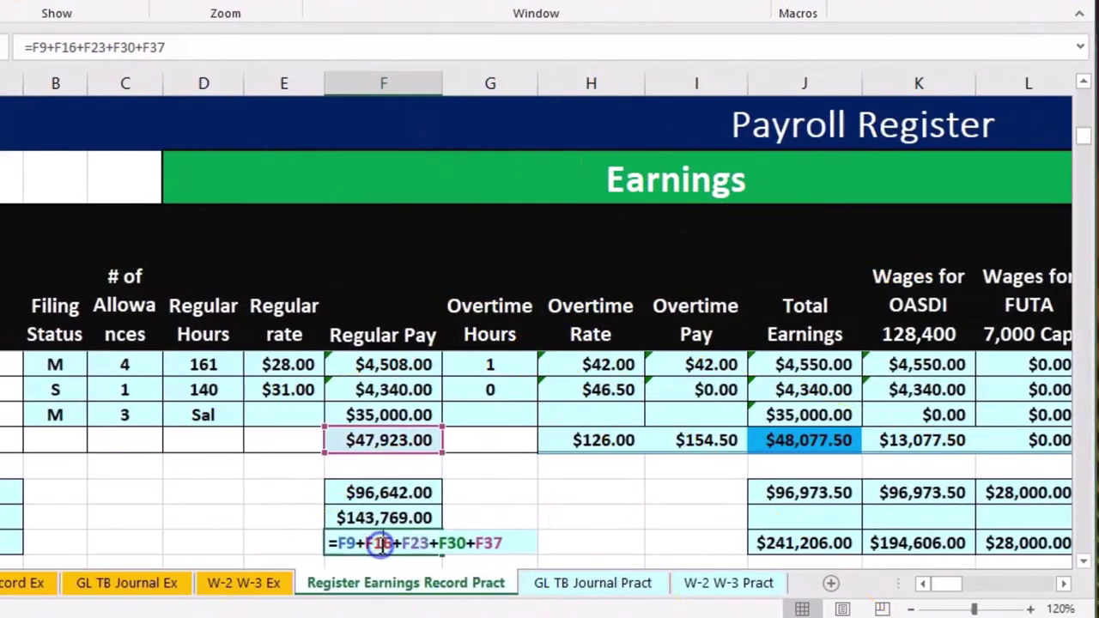
pyautogui.press('Return')
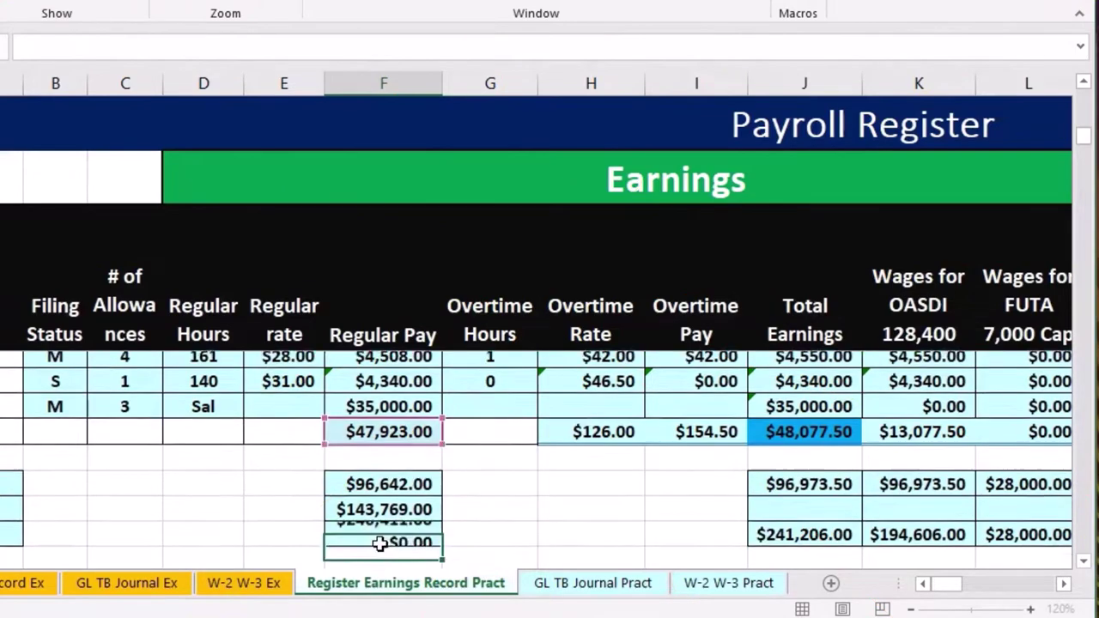
pyautogui.click(387, 492)
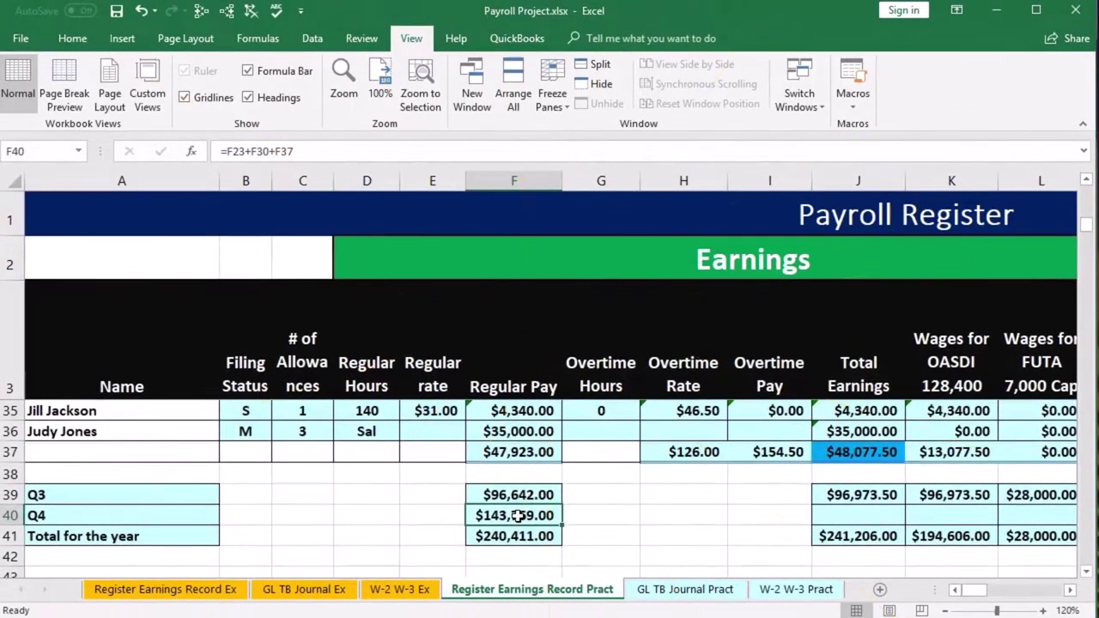
# Step: Copy the Q4 formula from F40 across J40:X40 to total earnings, deductions, net pay and employer taxes
pyautogui.rightClick(518, 515)
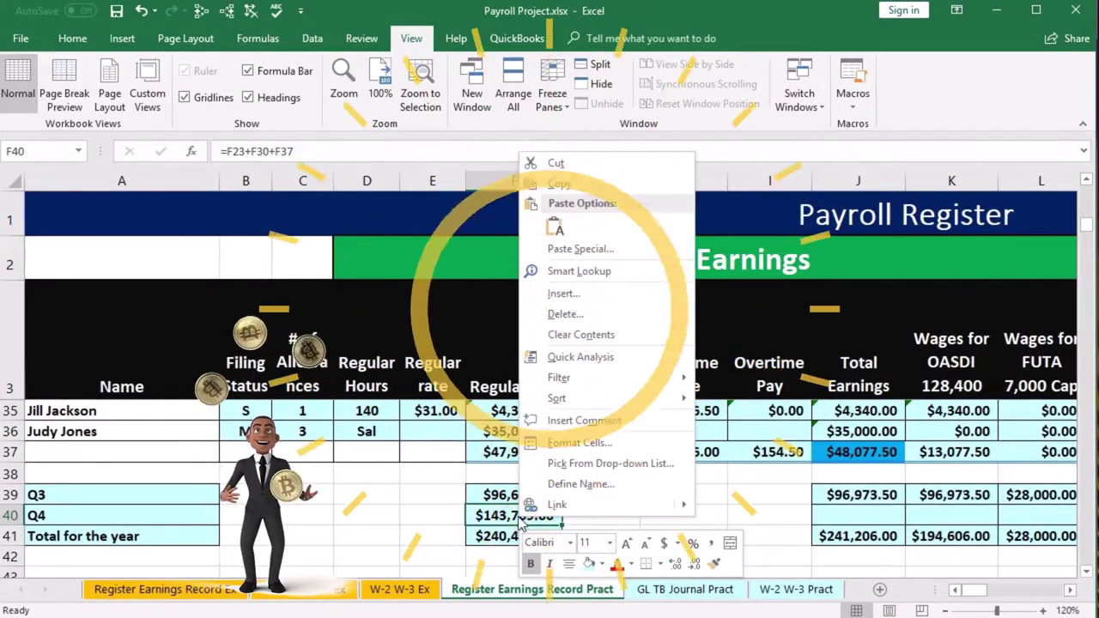
pyautogui.click(560, 183)
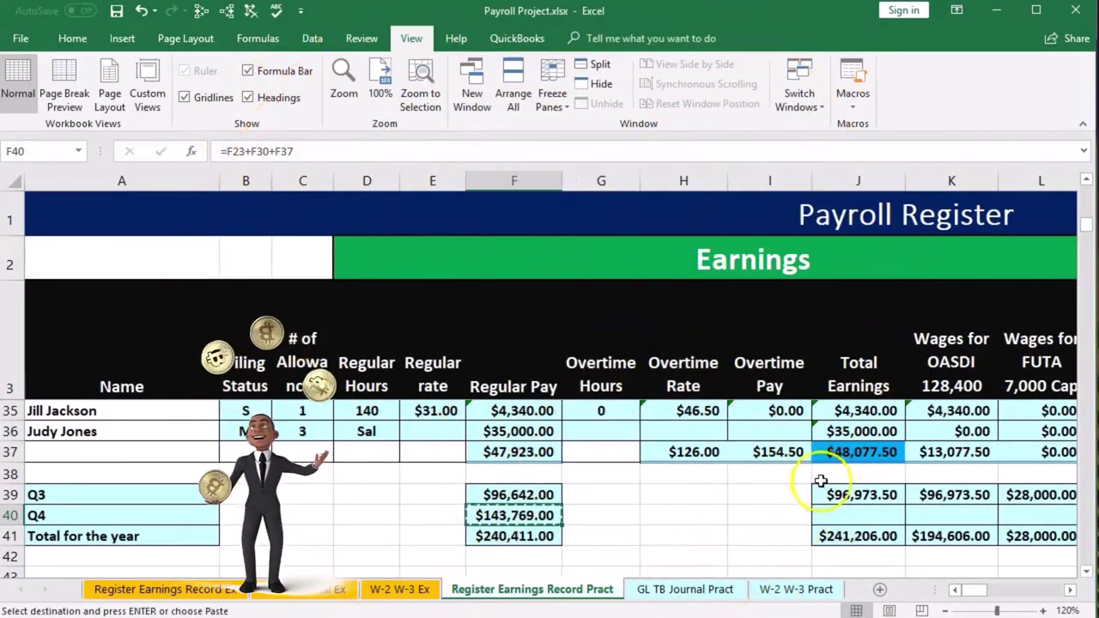
pyautogui.click(846, 515)
pyautogui.moveTo(847, 516); pyautogui.dragTo(1077, 506)
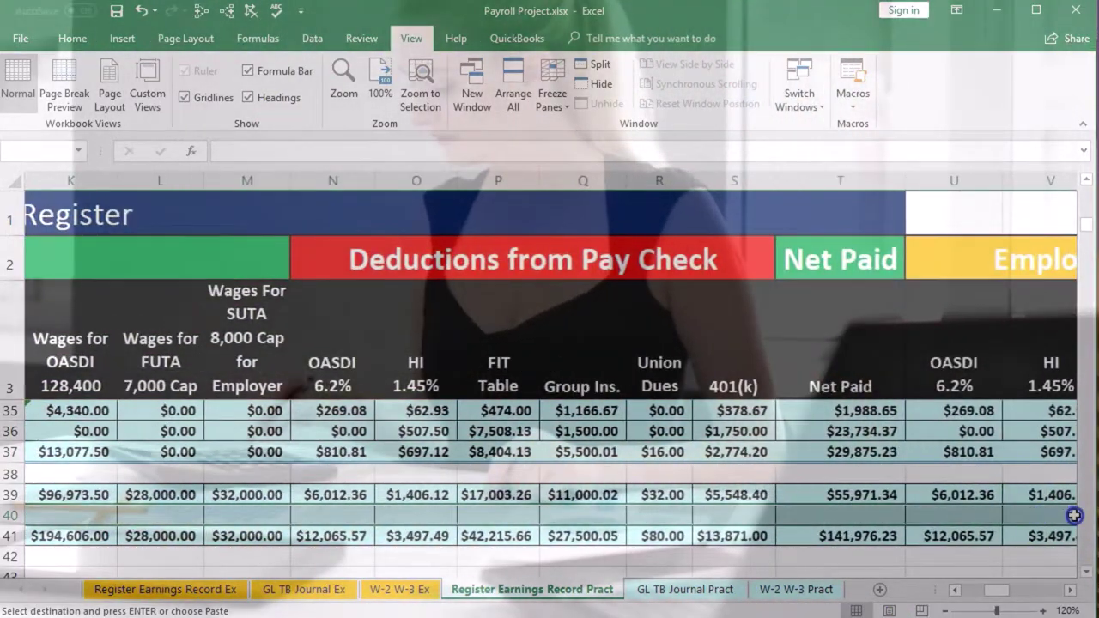
pyautogui.moveTo(1075, 515); pyautogui.dragTo(974, 510)
pyautogui.rightClick(968, 515)
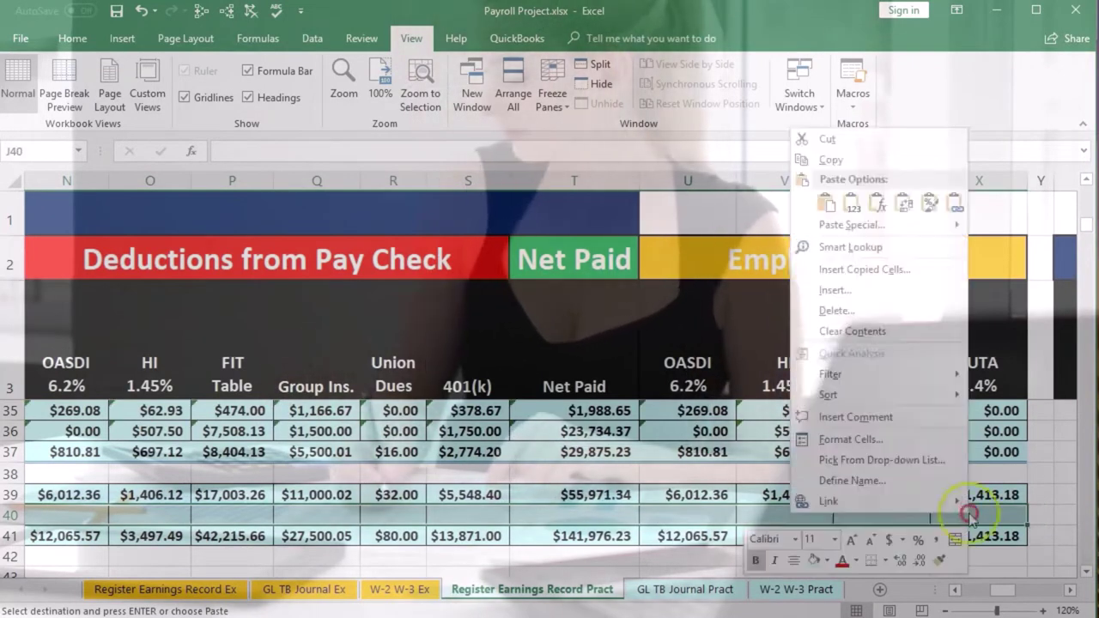
pyautogui.click(825, 204)
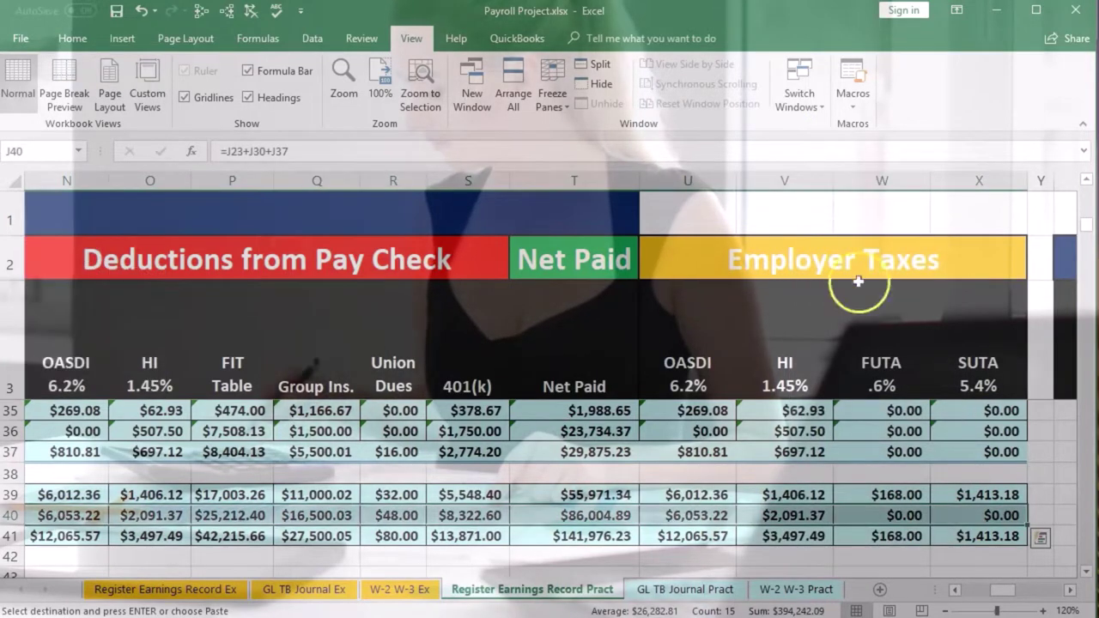
pyautogui.click(955, 591)
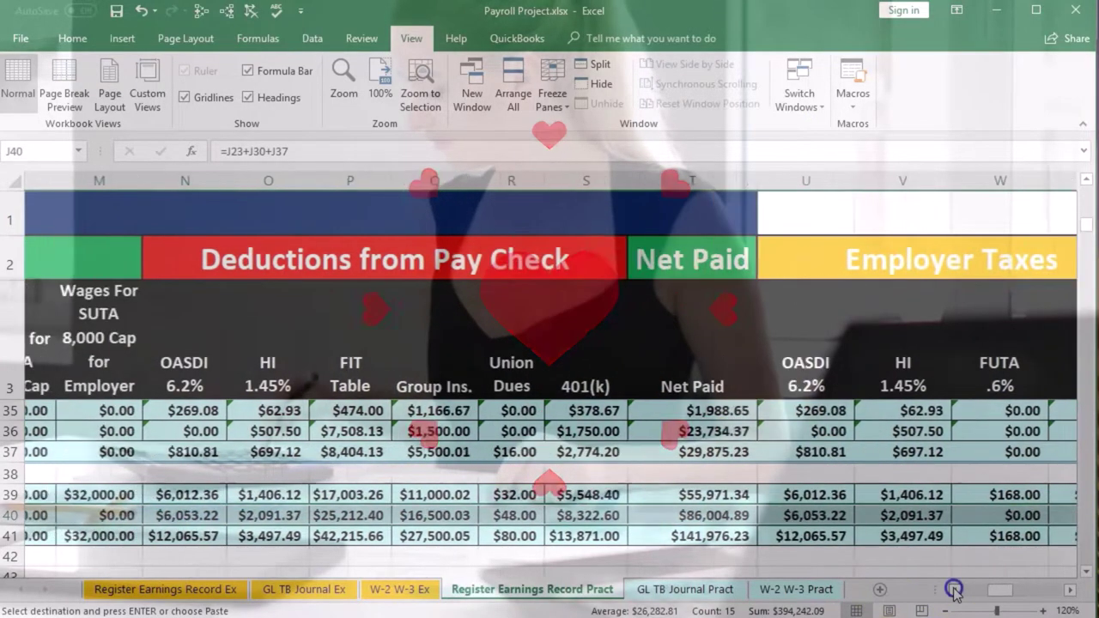
# Step: Check the combined Q3 and Q4 net pay in T39:T40 against the yearly total and its formula in T41
pyautogui.click(955, 591)
pyautogui.click(955, 591)
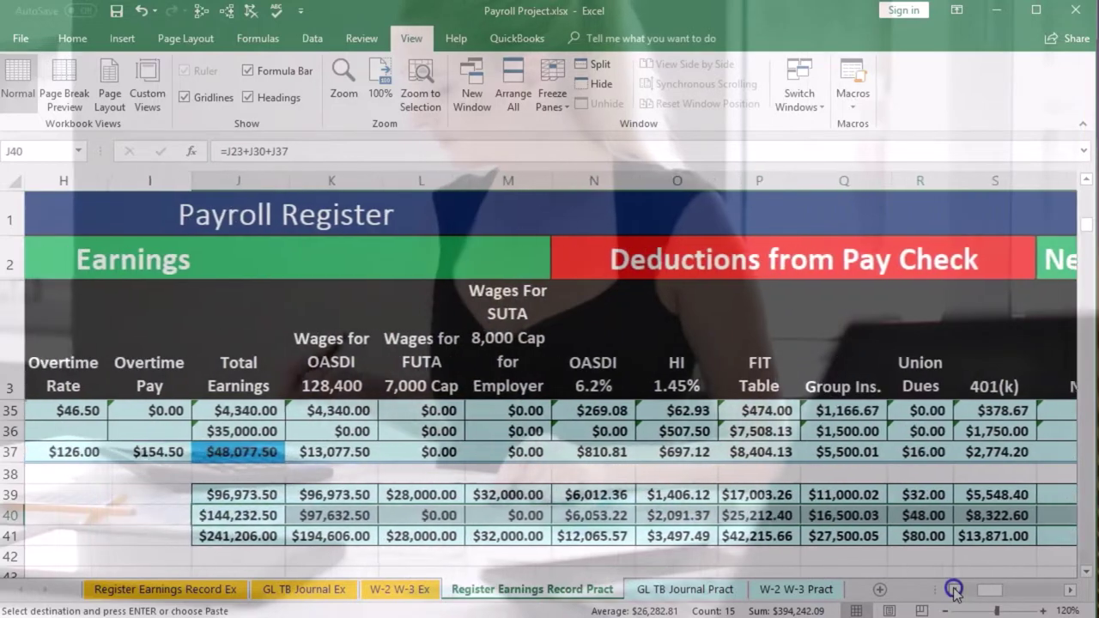
pyautogui.click(346, 557)
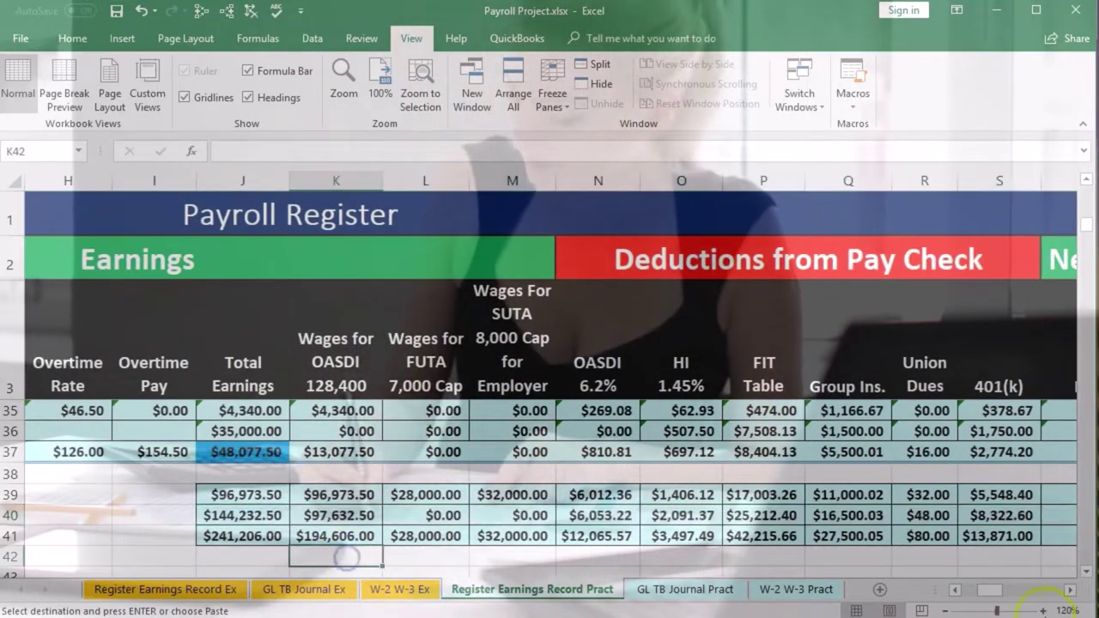
pyautogui.click(1070, 591)
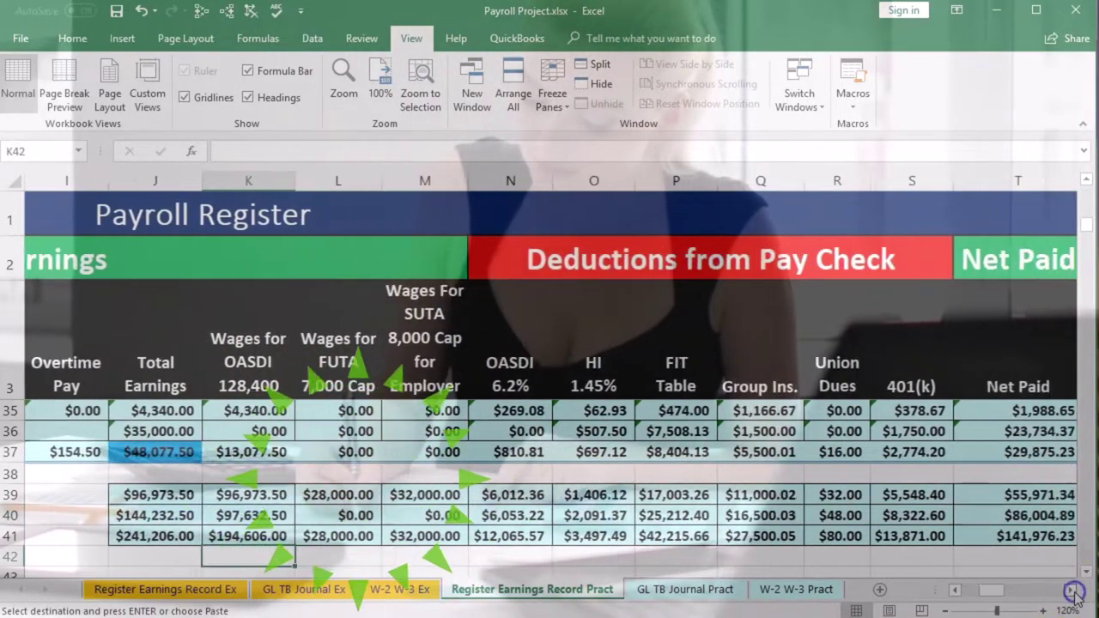
pyautogui.click(1069, 591)
pyautogui.click(874, 497)
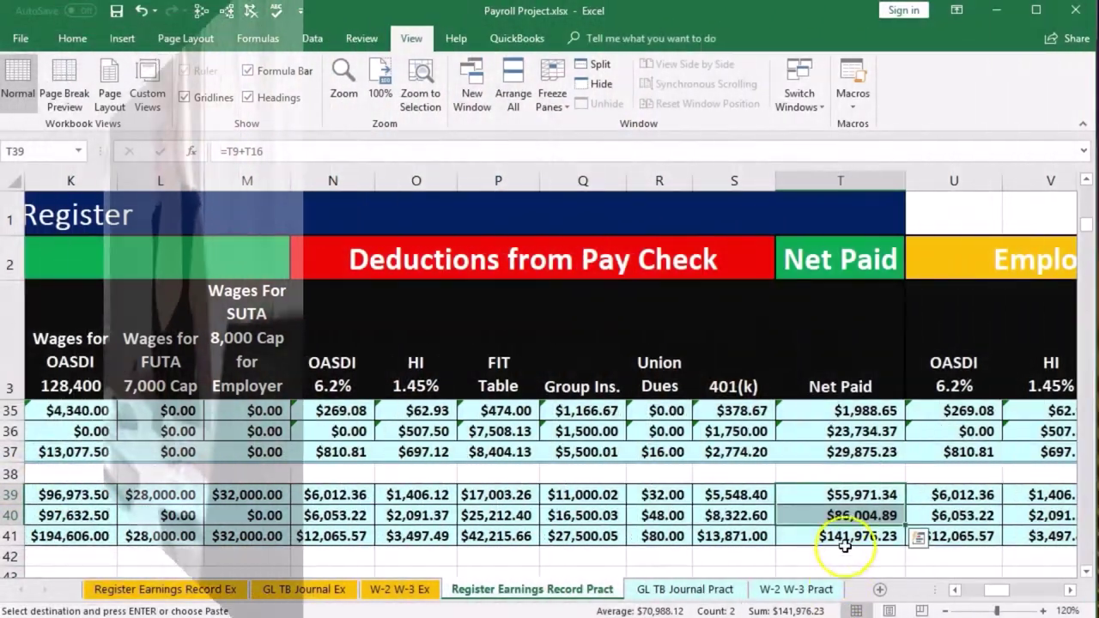
pyautogui.click(845, 538)
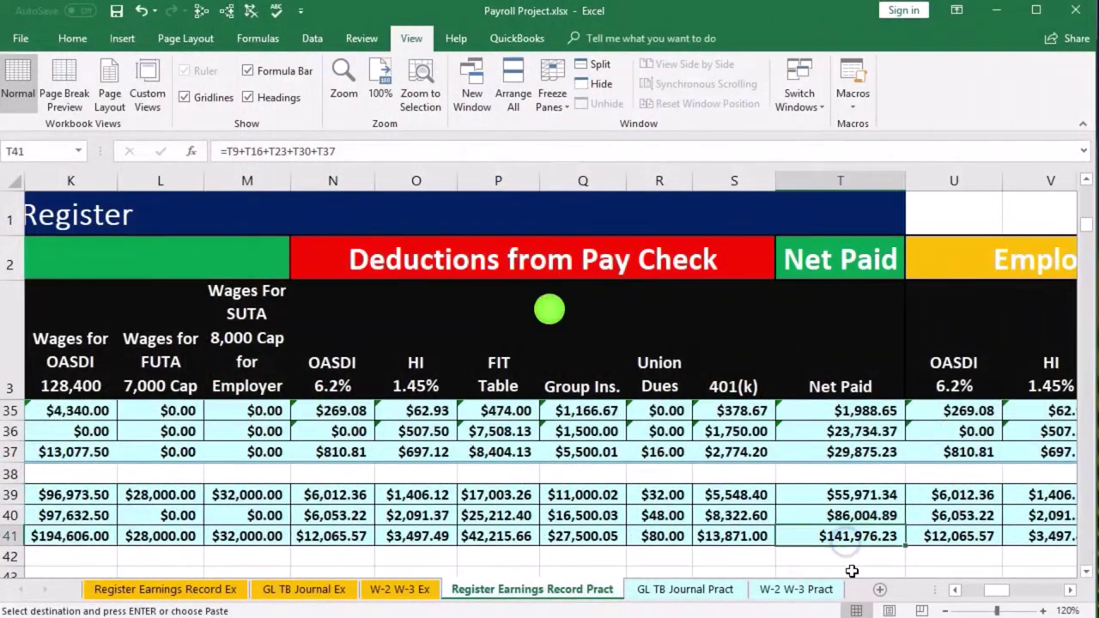
# Step: Fill the Q4 totals in J40:X40 with light green to make the quarter's row stand out
pyautogui.click(954, 590)
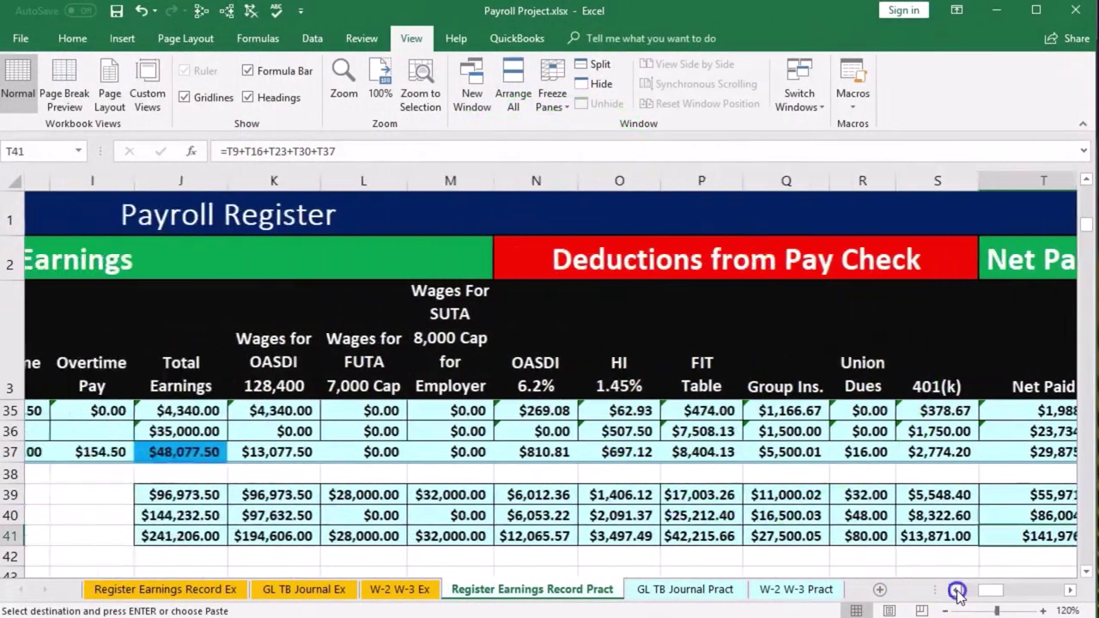
pyautogui.click(956, 591)
pyautogui.click(956, 591)
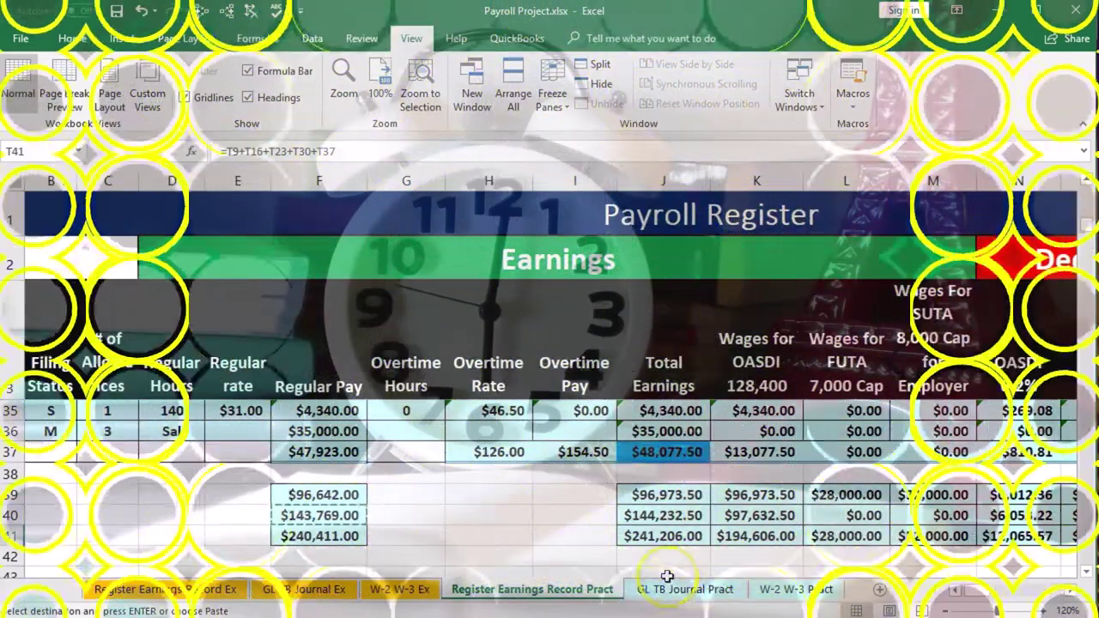
pyautogui.click(686, 591)
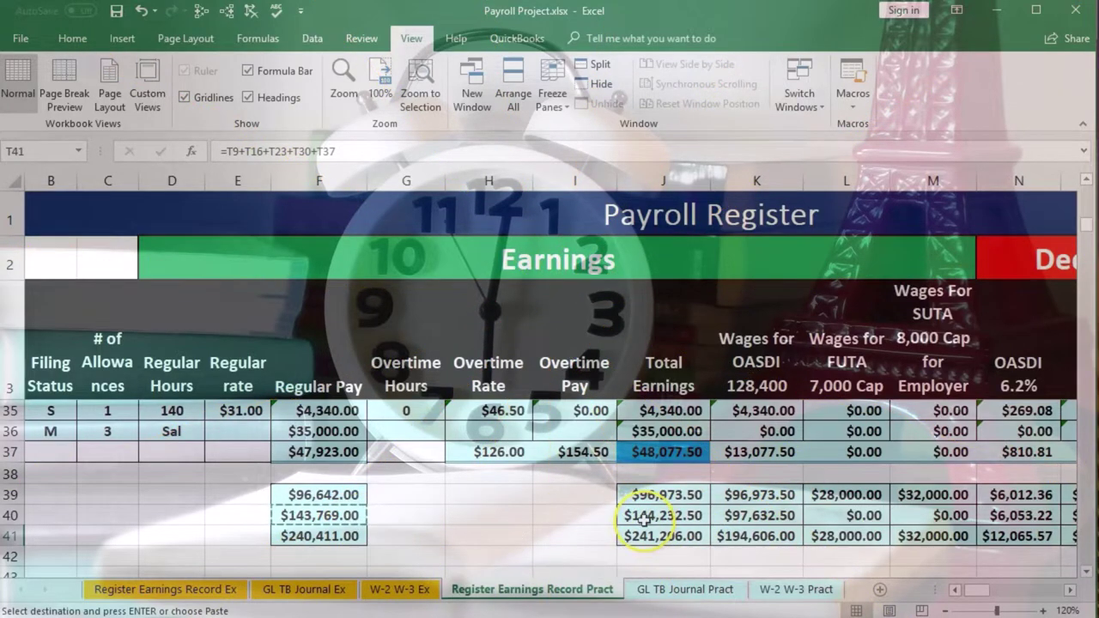
pyautogui.moveTo(645, 515); pyautogui.dragTo(1001, 514)
pyautogui.moveTo(1083, 517); pyautogui.dragTo(989, 515)
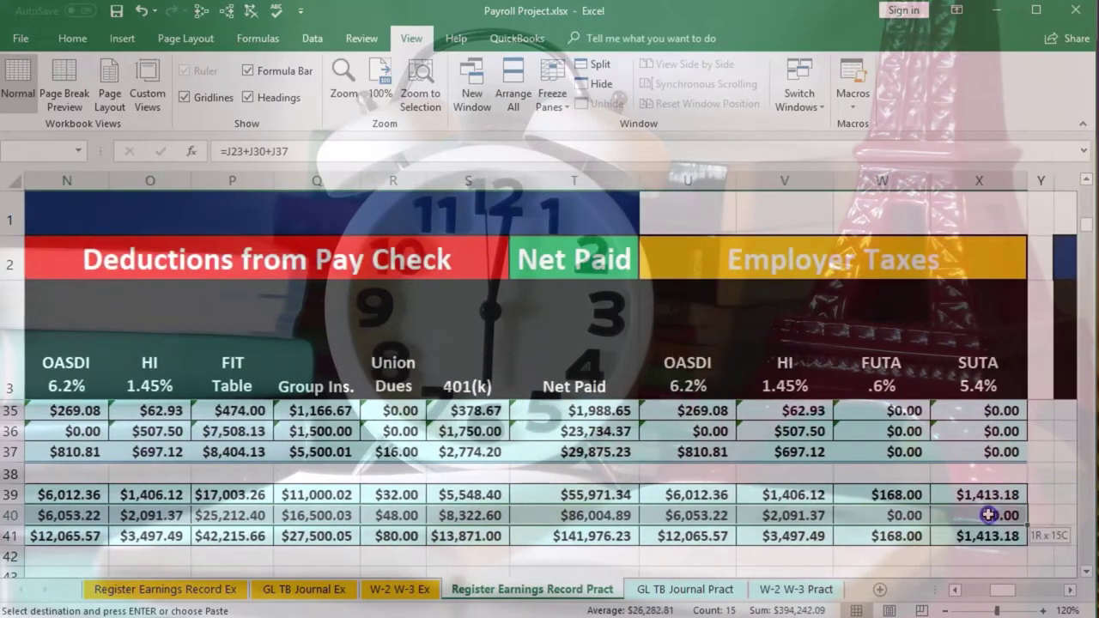
pyautogui.rightClick(987, 514)
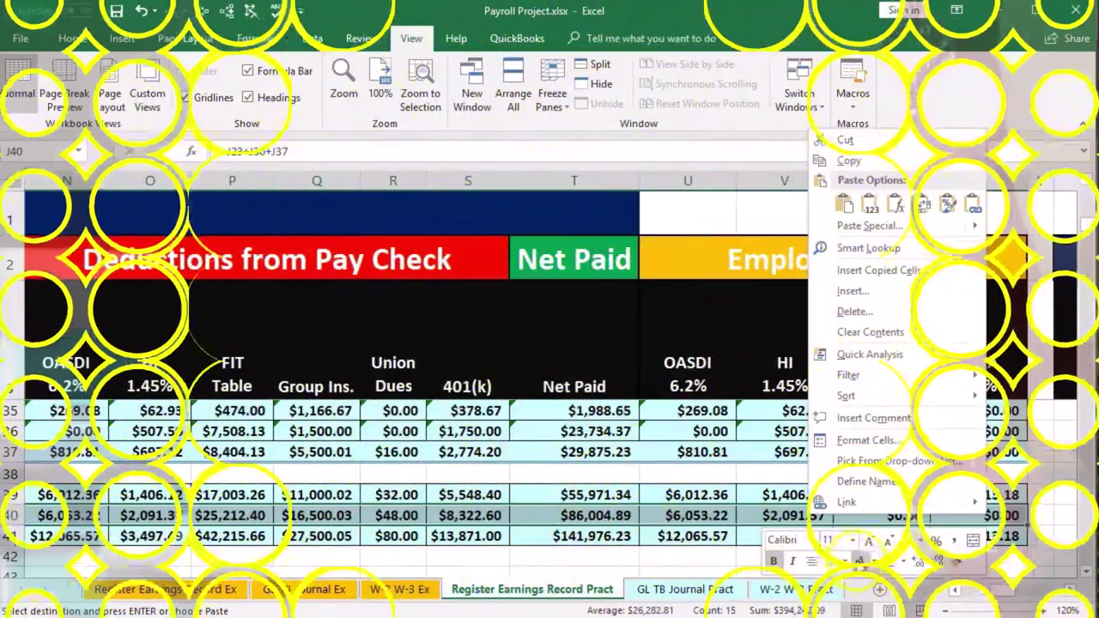
pyautogui.click(844, 561)
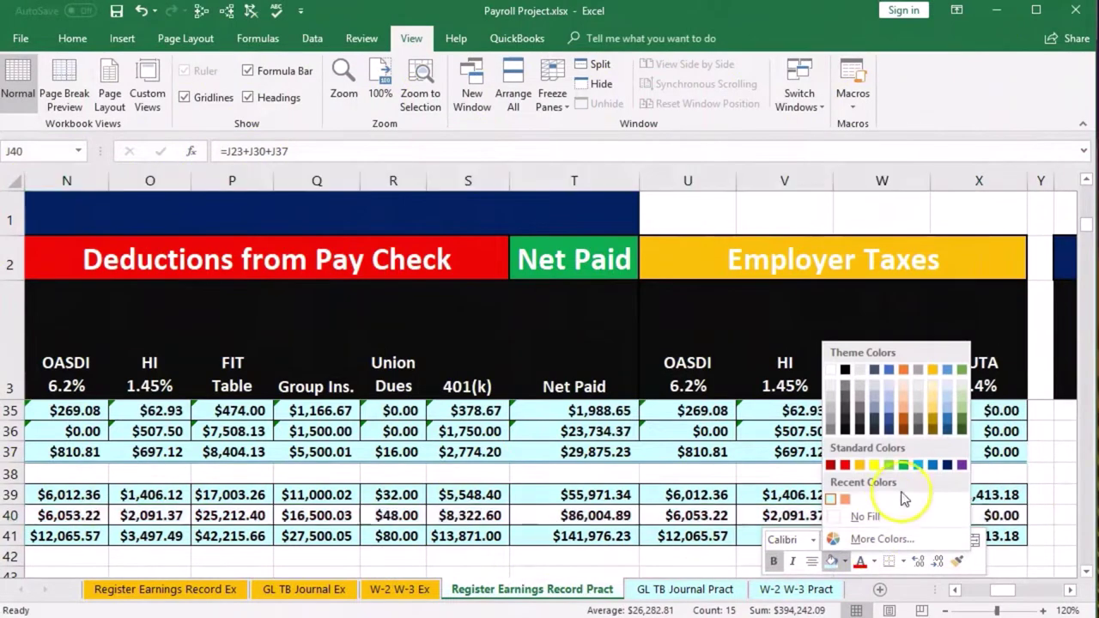
pyautogui.click(961, 404)
pyautogui.click(632, 510)
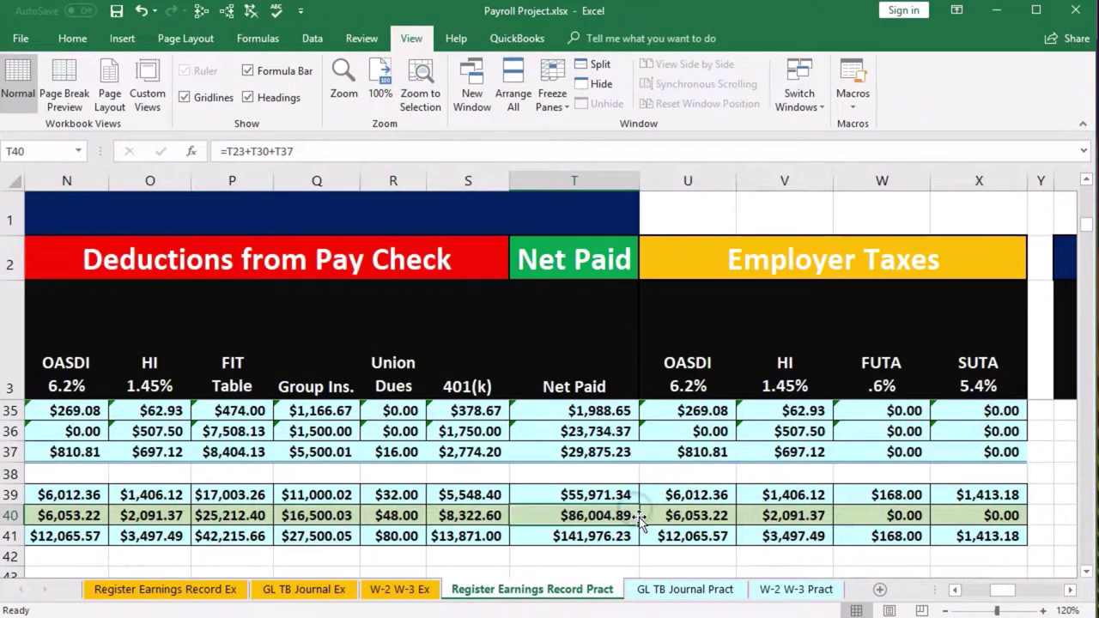
# Step: Examine the Q4 totals in row 40 across the earnings, deductions, net pay and employer tax columns
pyautogui.scroll(-1, 837, 527)
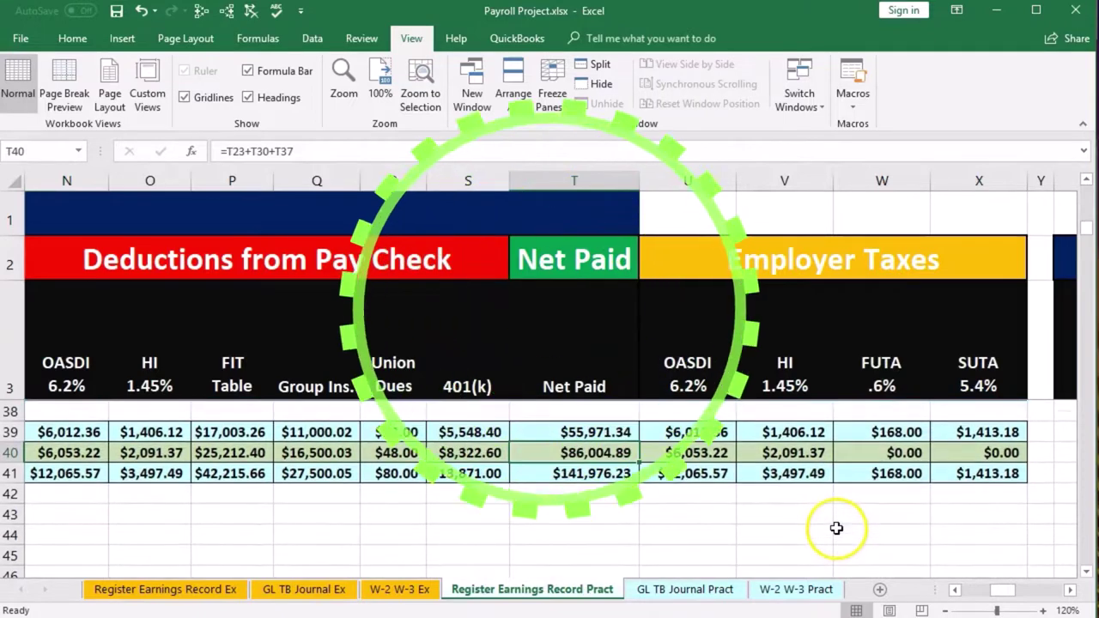
pyautogui.click(1087, 575)
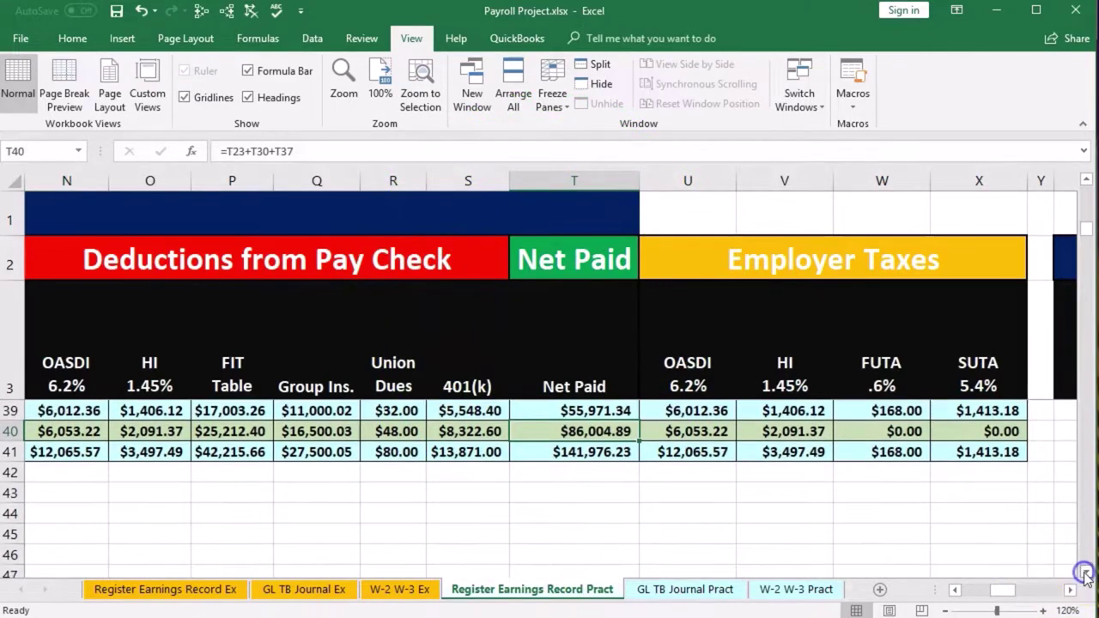
pyautogui.click(955, 590)
pyautogui.click(954, 590)
pyautogui.click(955, 590)
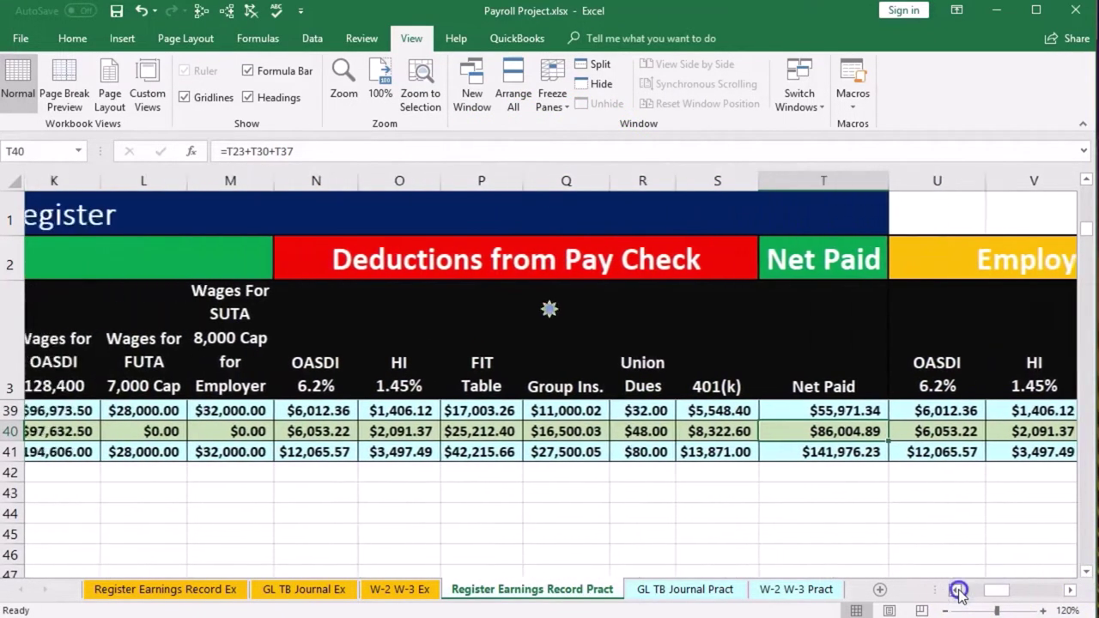
pyautogui.click(956, 590)
pyautogui.click(955, 590)
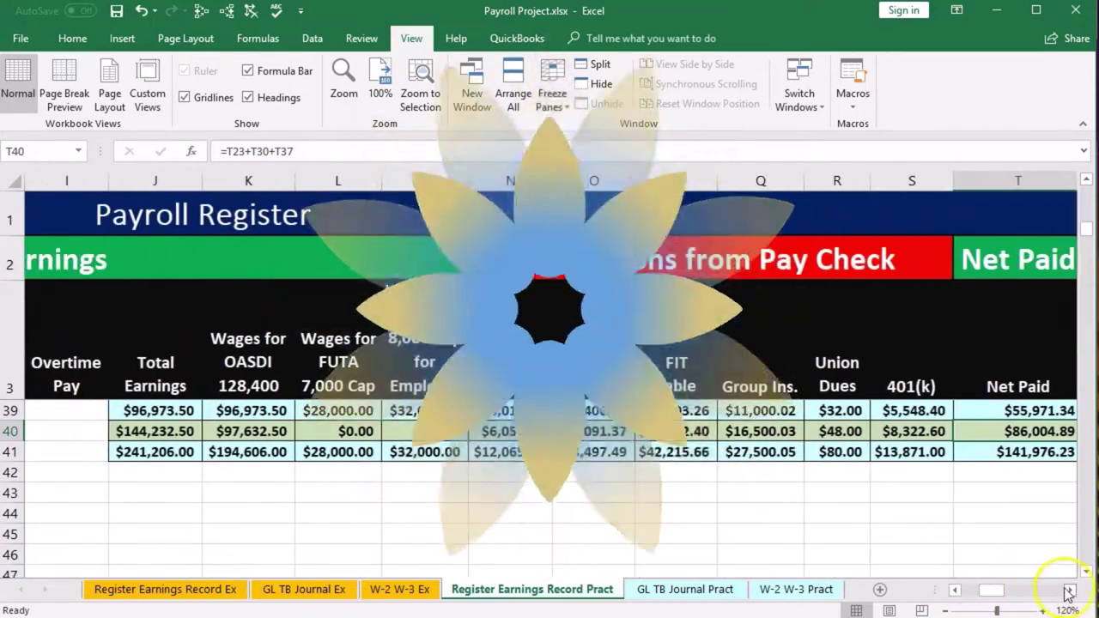
pyautogui.click(1069, 590)
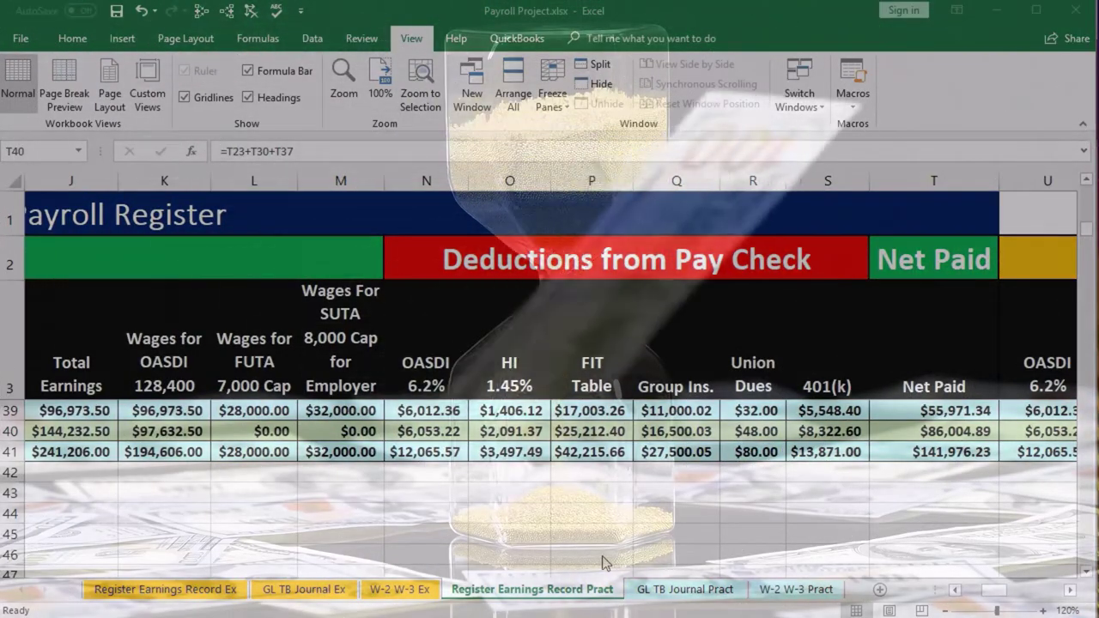
# Step: Subtract the Q4 401(k) total of 8,322.6 from the Q4 total earnings of 144,232.5 in the Calculator, and close it
pyautogui.click(89, 431)
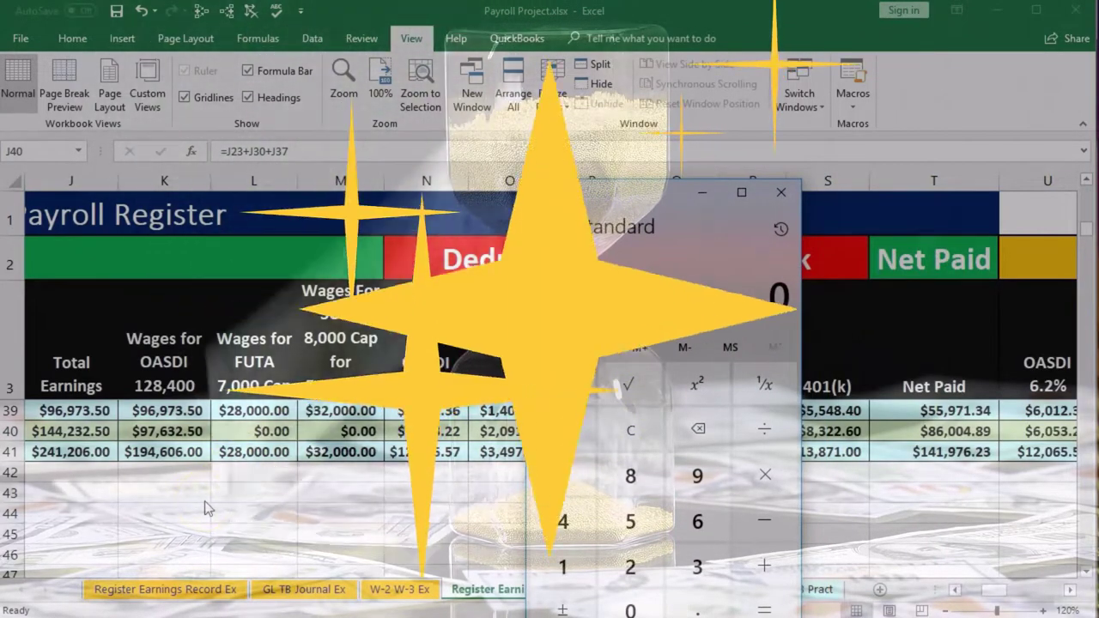
pyautogui.write('144232.5 -')
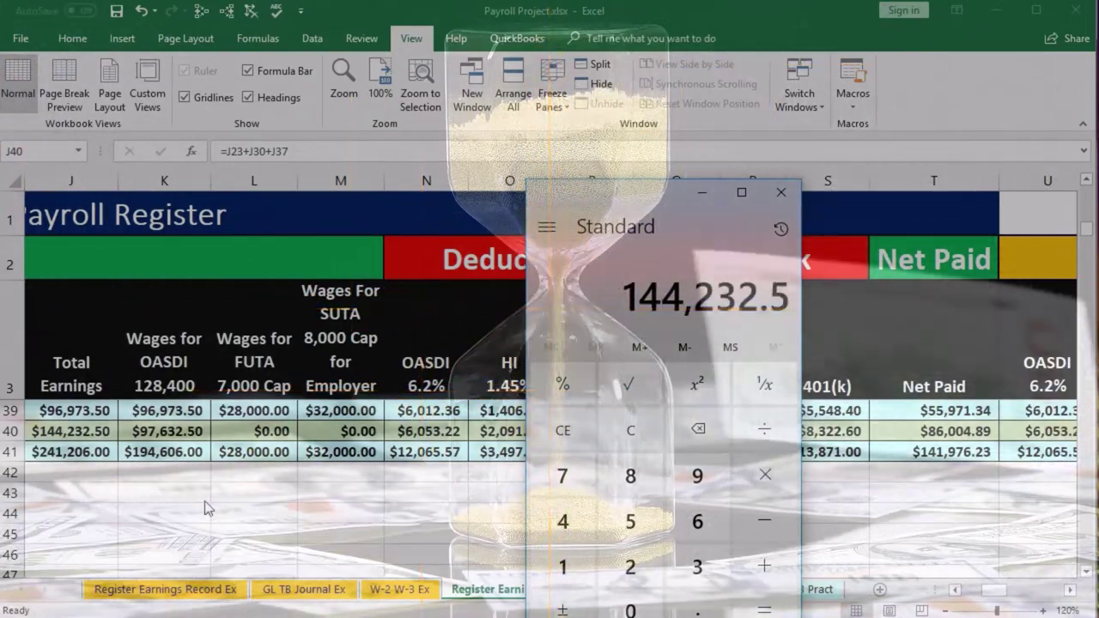
pyautogui.moveTo(577, 194); pyautogui.dragTo(524, 192)
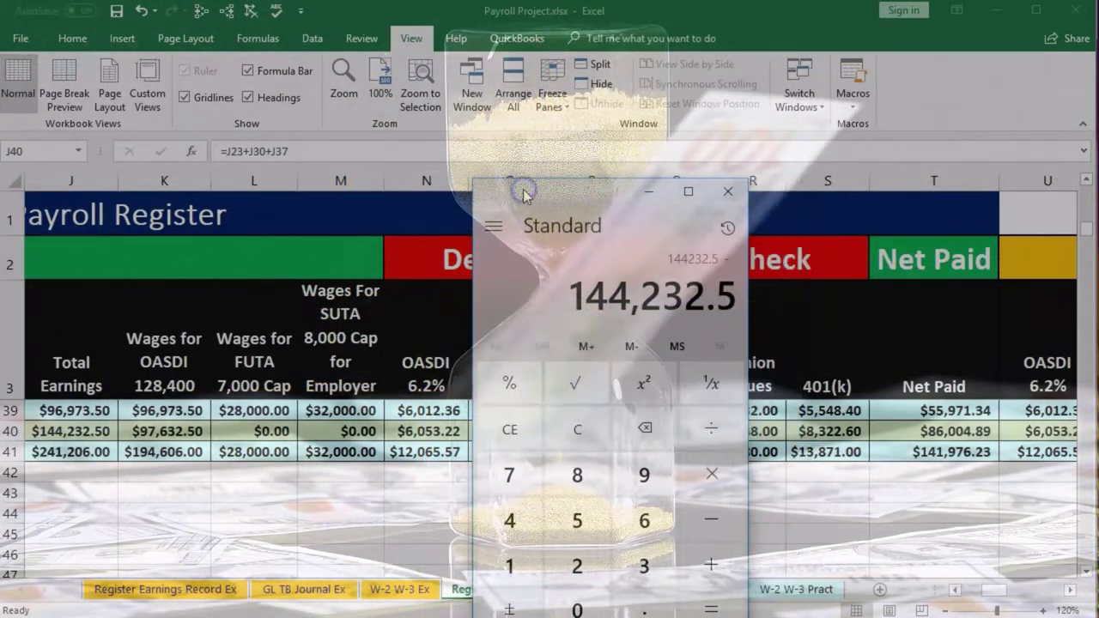
pyautogui.write('8,322')
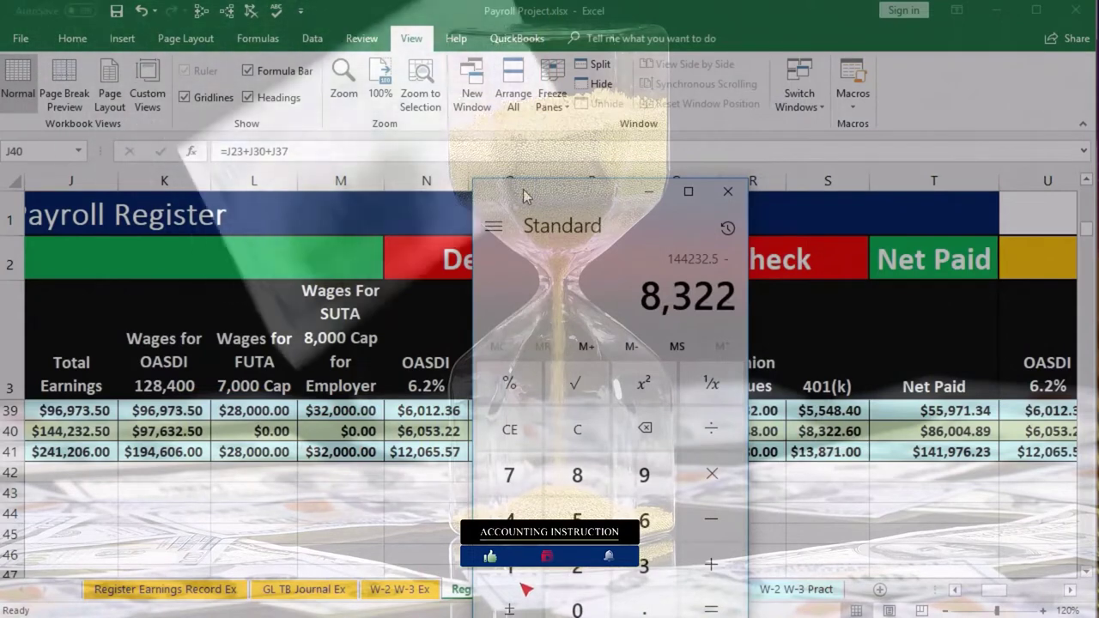
pyautogui.write('.6')
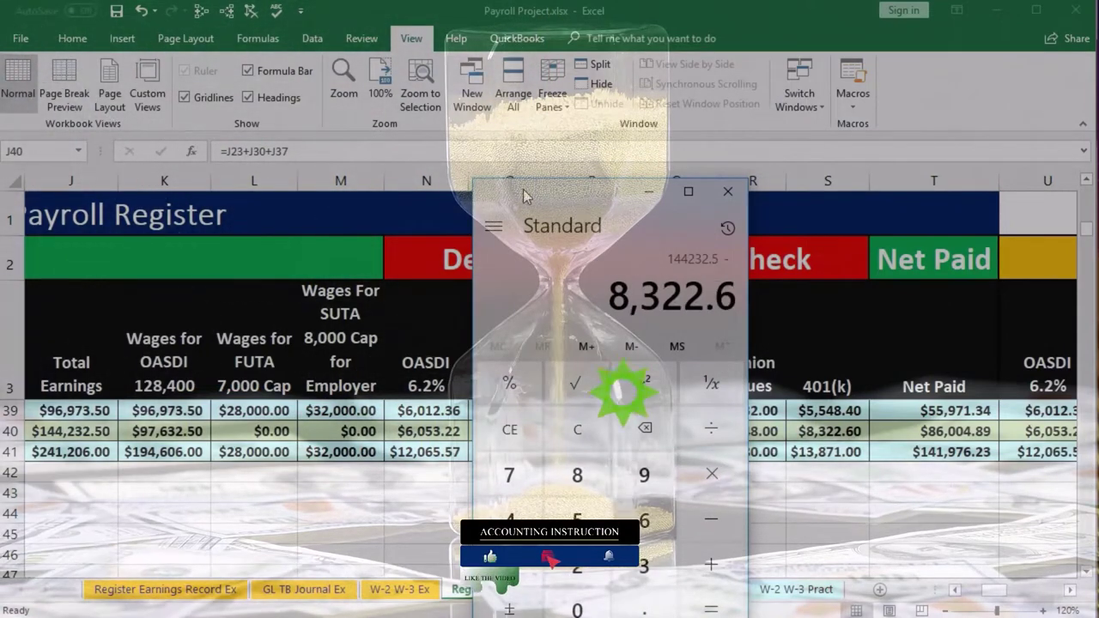
pyautogui.press('Return')
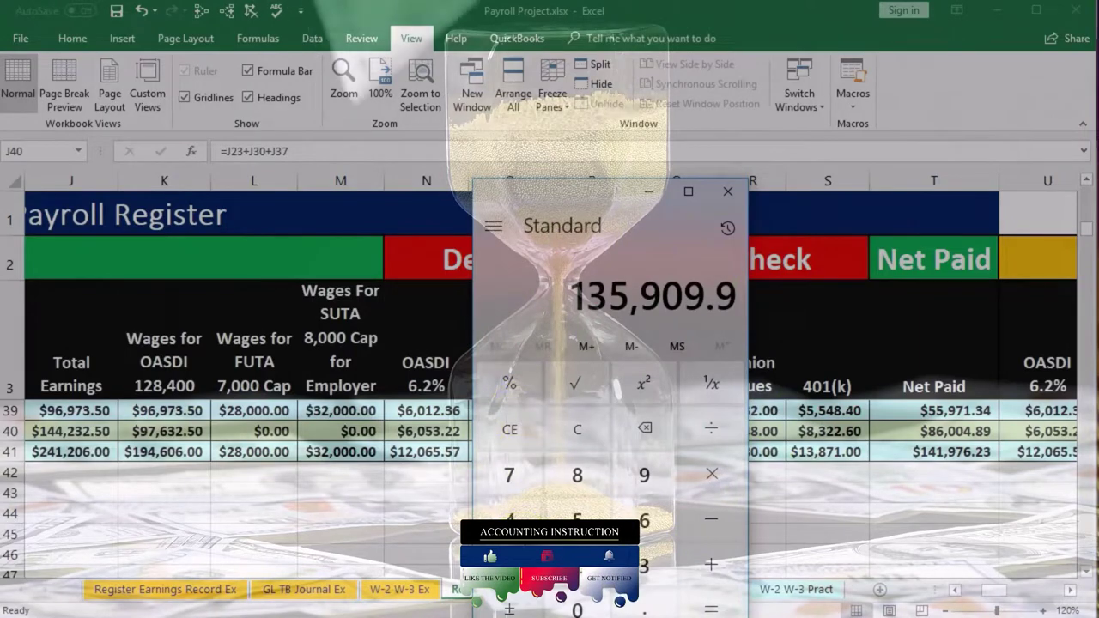
pyautogui.hotkey('alt', 'F4')
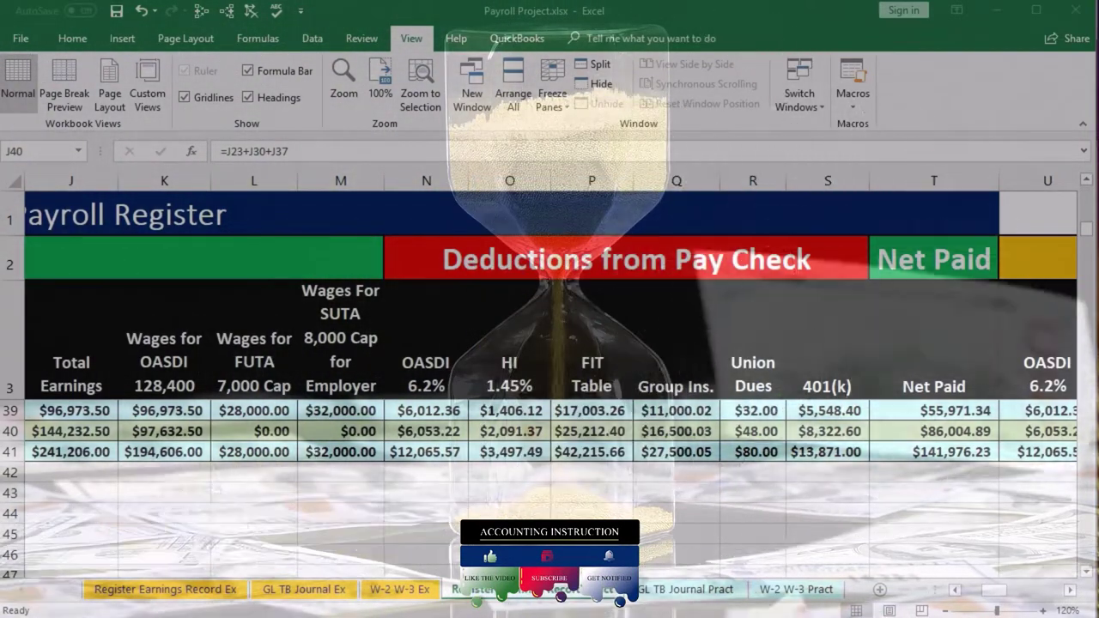
# Step: Switch to Form 941 in Adobe Acrobat and enter 135,909.90 as wages, tips and other compensation on line 2
pyautogui.hotkey('alt', 'Tab')
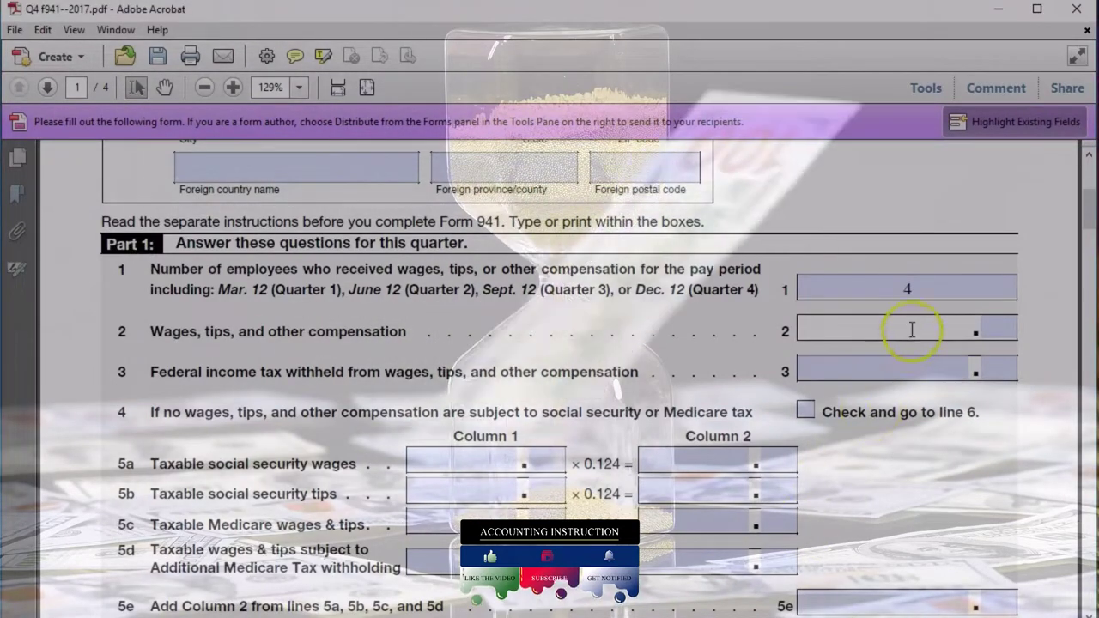
pyautogui.write('13')
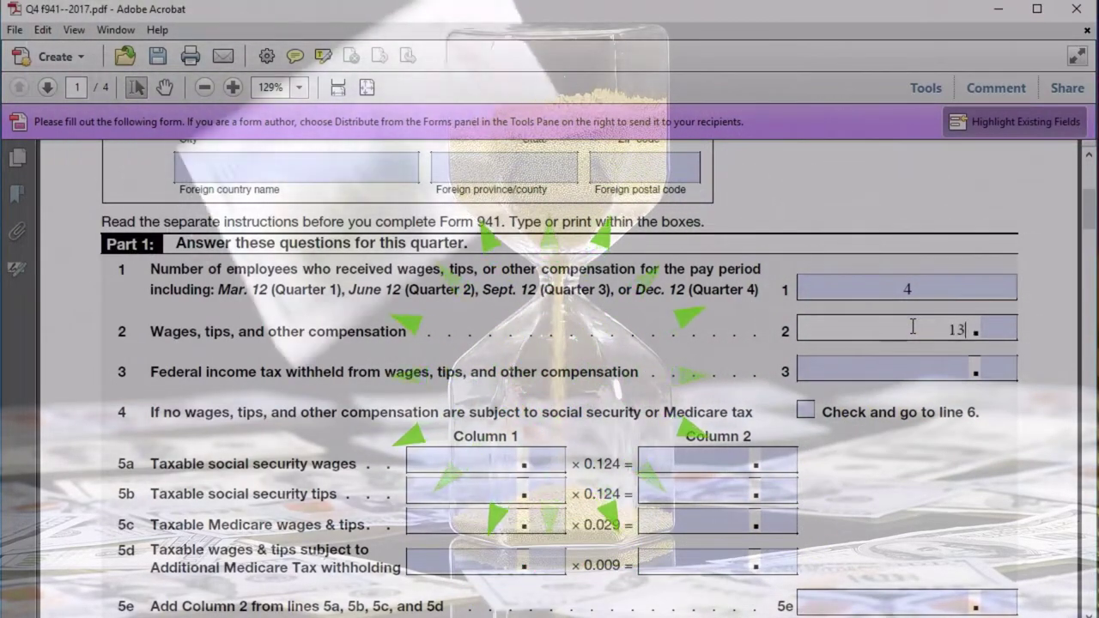
pyautogui.write('5.909.90')
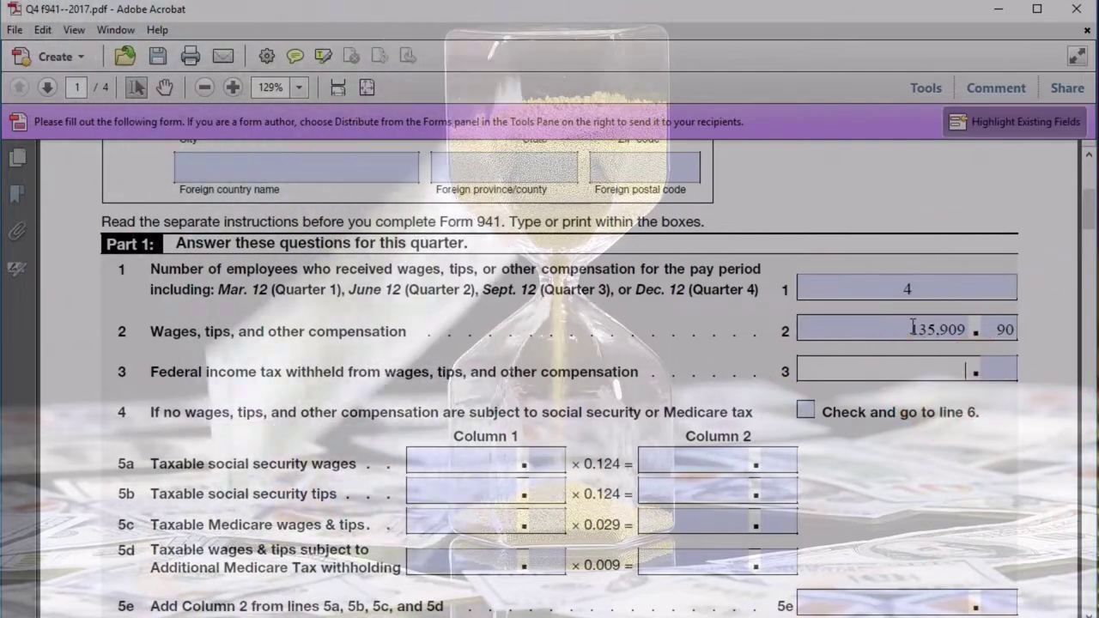
pyautogui.click(904, 370)
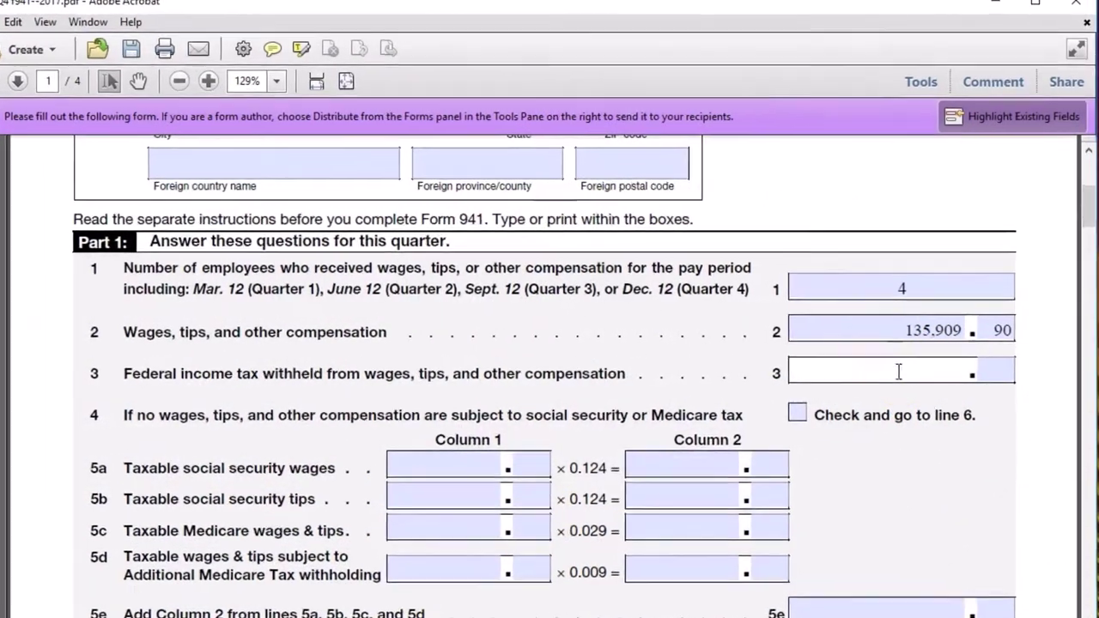
pyautogui.click(899, 332)
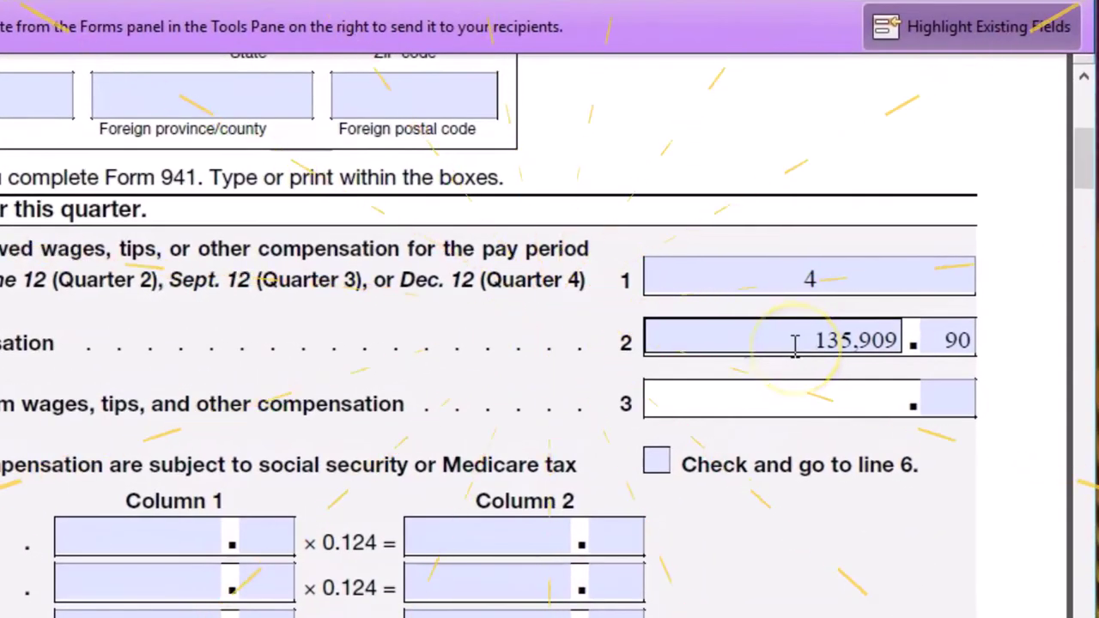
pyautogui.click(790, 339)
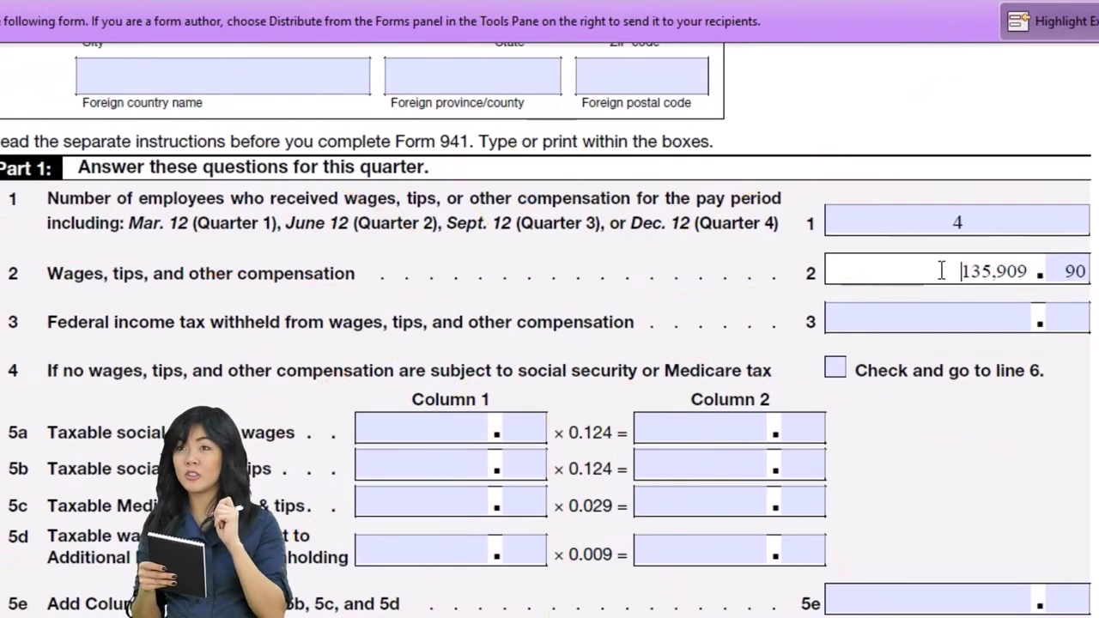
# Step: Go to line 3 for federal income tax withheld and look up the Q4 FIT total in P40 of the Excel payroll register
pyautogui.click(957, 321)
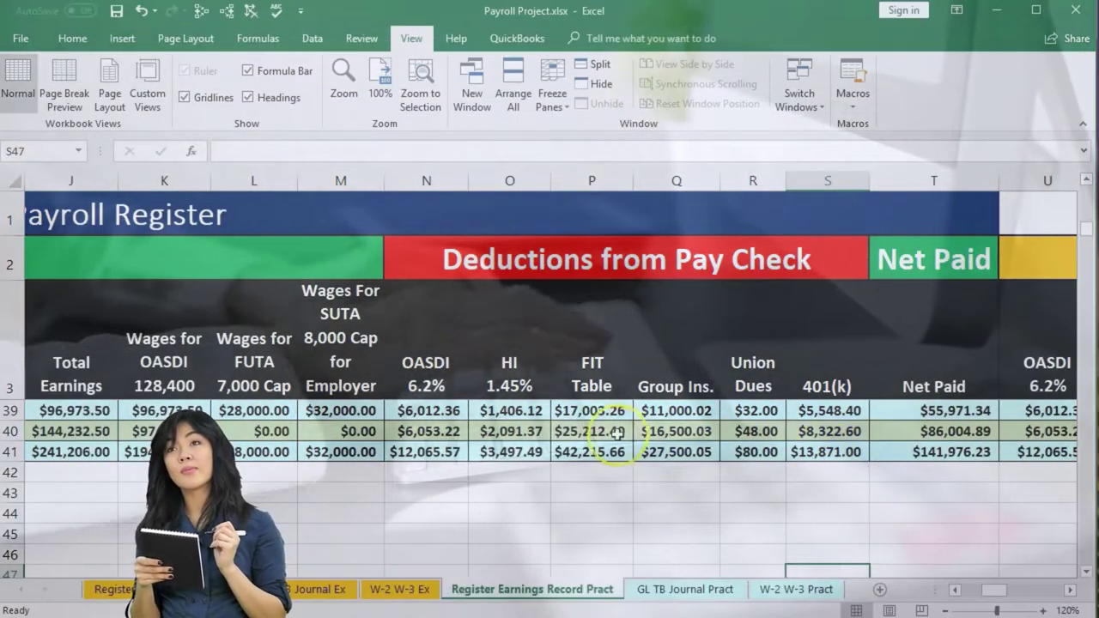
pyautogui.click(617, 434)
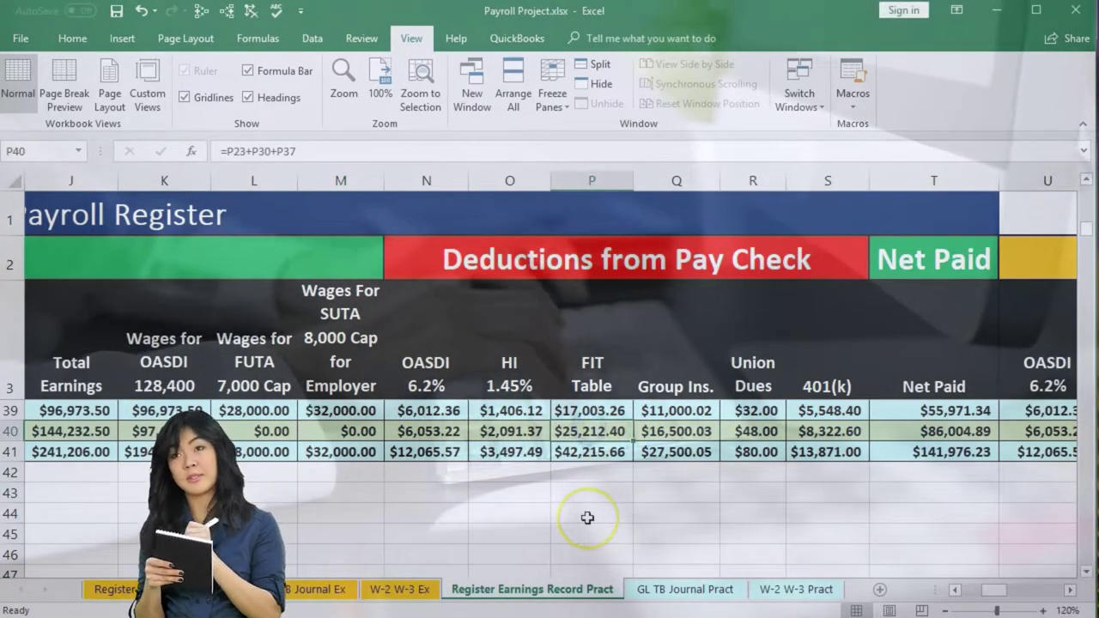
pyautogui.write('25')
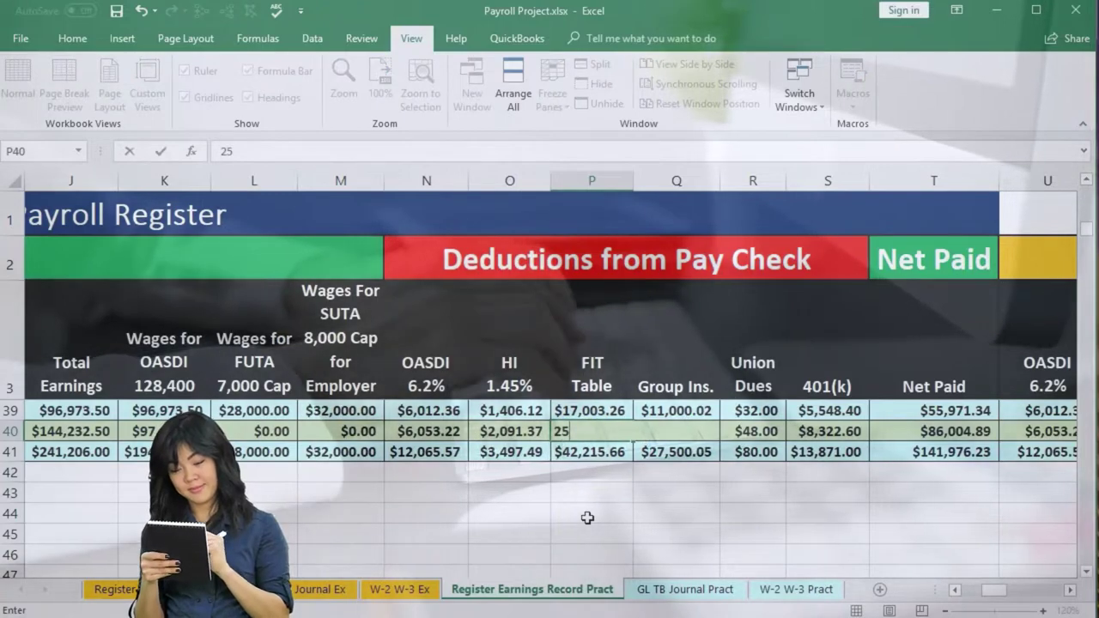
pyautogui.press('Return')
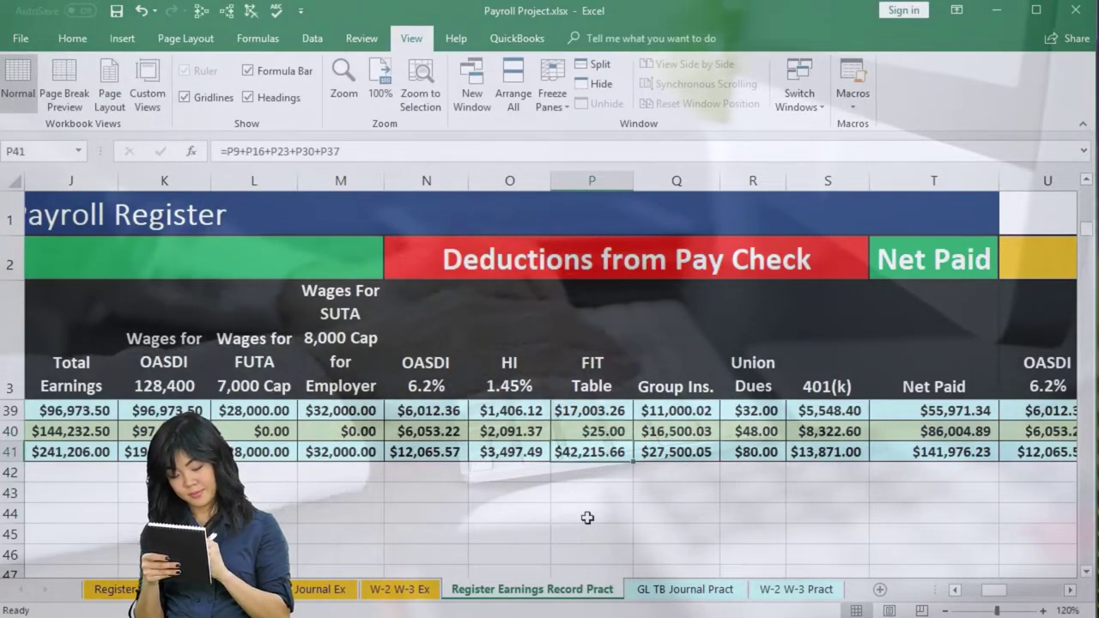
pyautogui.click(142, 12)
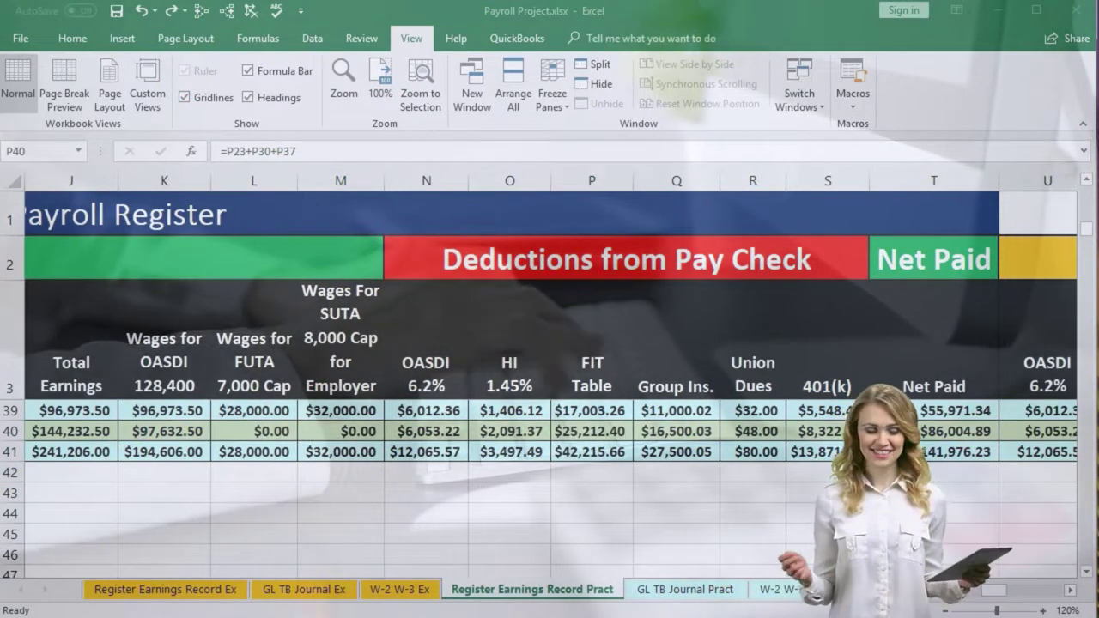
# Step: Enter 25,212.40 as federal income tax withheld on line 3 of Form 941 in Acrobat, and look up the Q4 OASDI wages in K40 of the Excel register
pyautogui.click(634, 598)
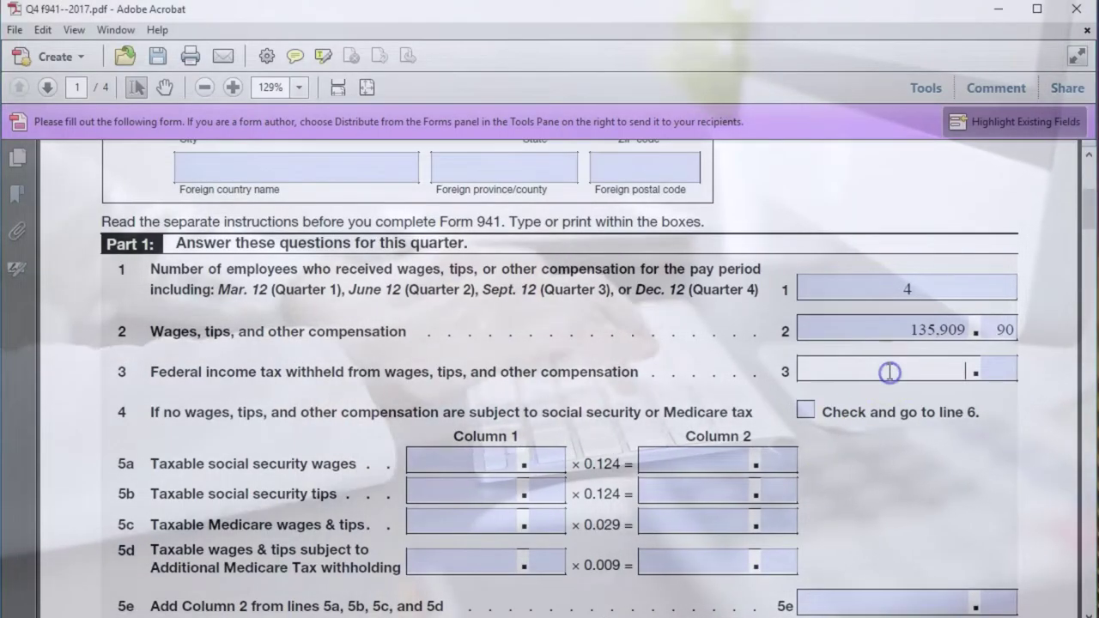
pyautogui.write('.')
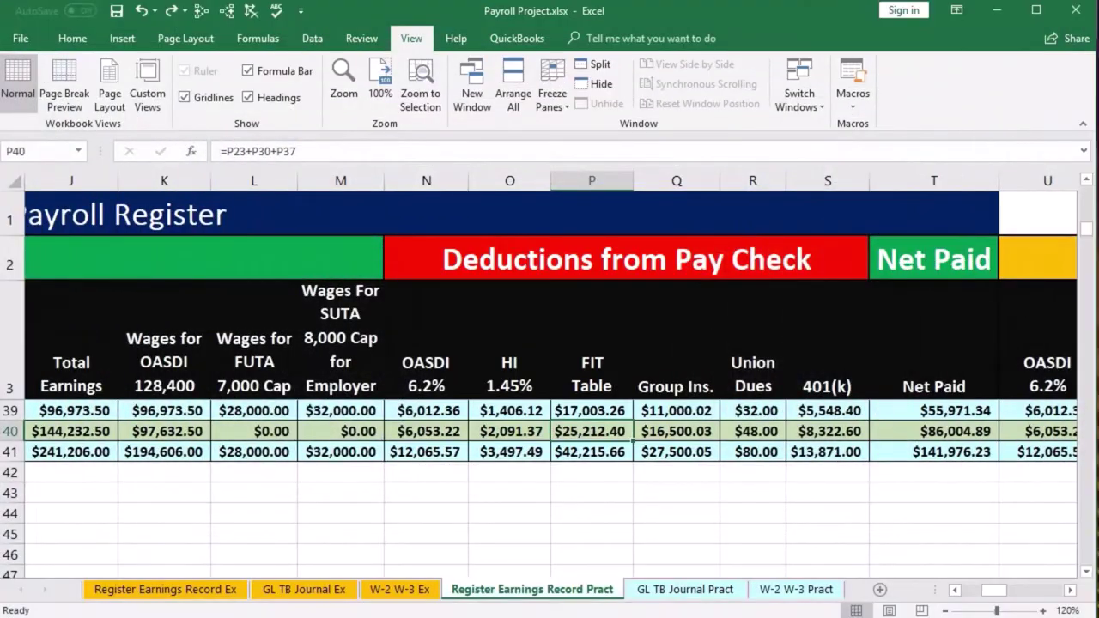
pyautogui.click(216, 451)
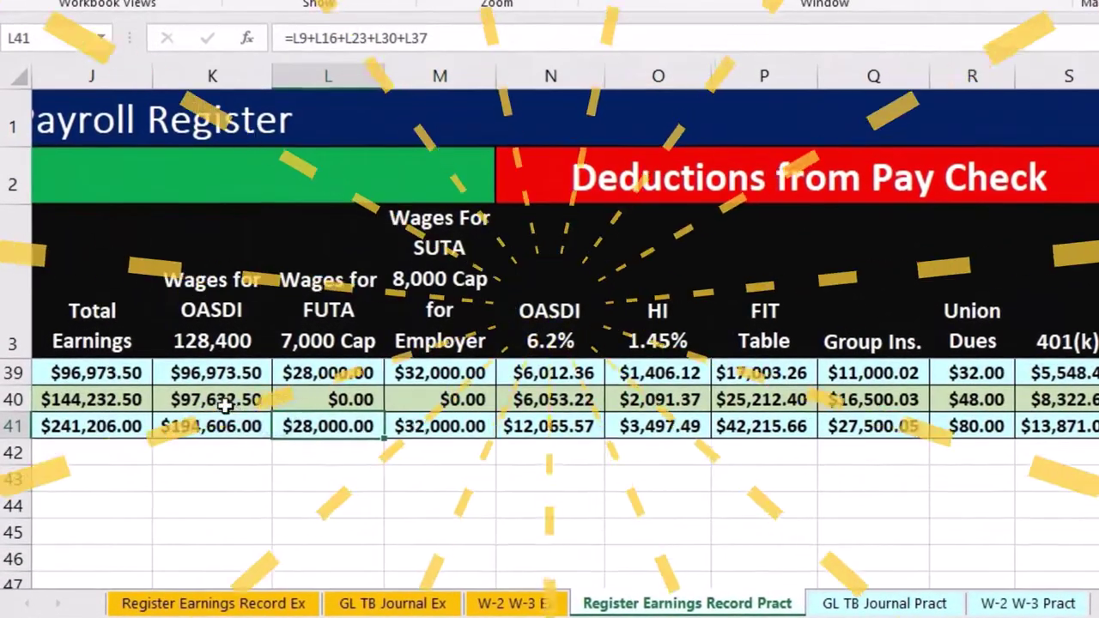
pyautogui.click(172, 431)
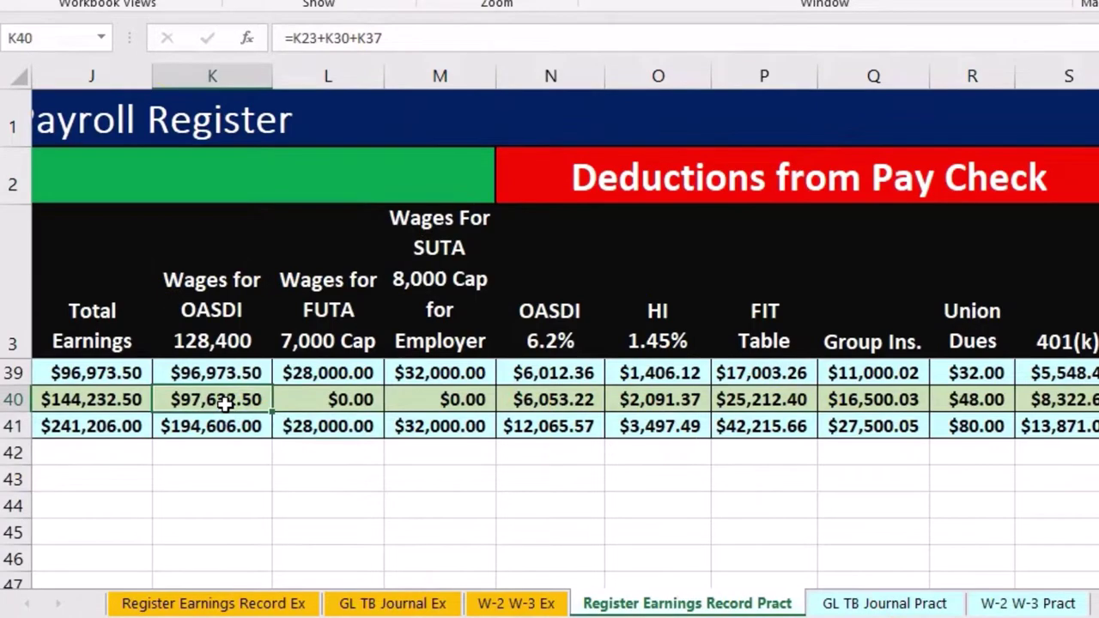
# Step: Switch back to Form 941 in Acrobat and enter 97,632.50 as taxable social security wages in column 1 of line 5a
pyautogui.click(215, 587)
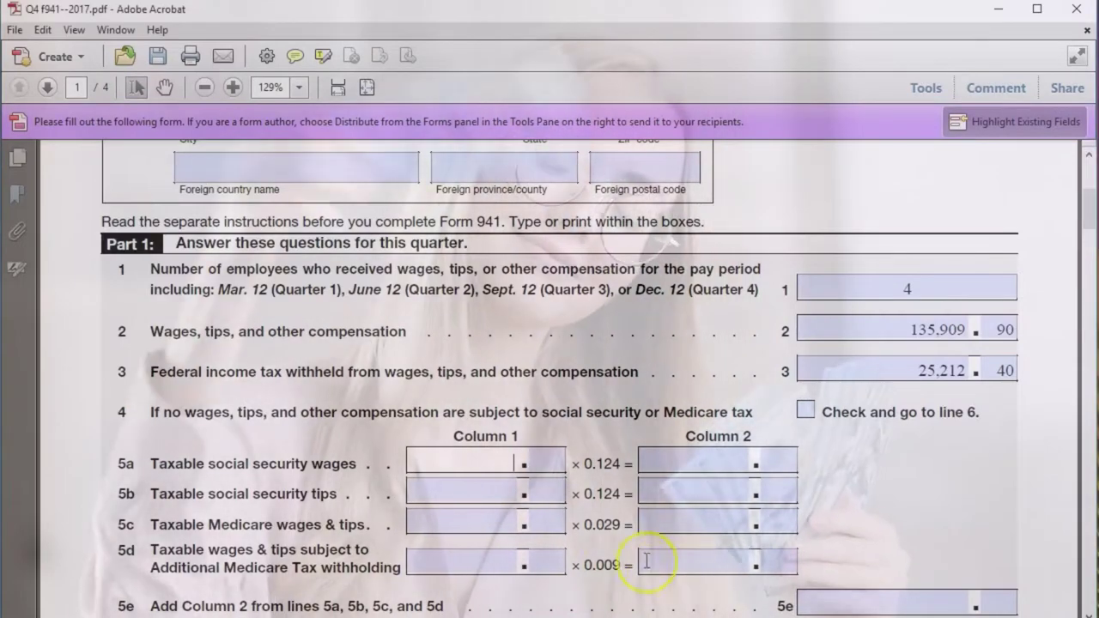
pyautogui.write('97,6')
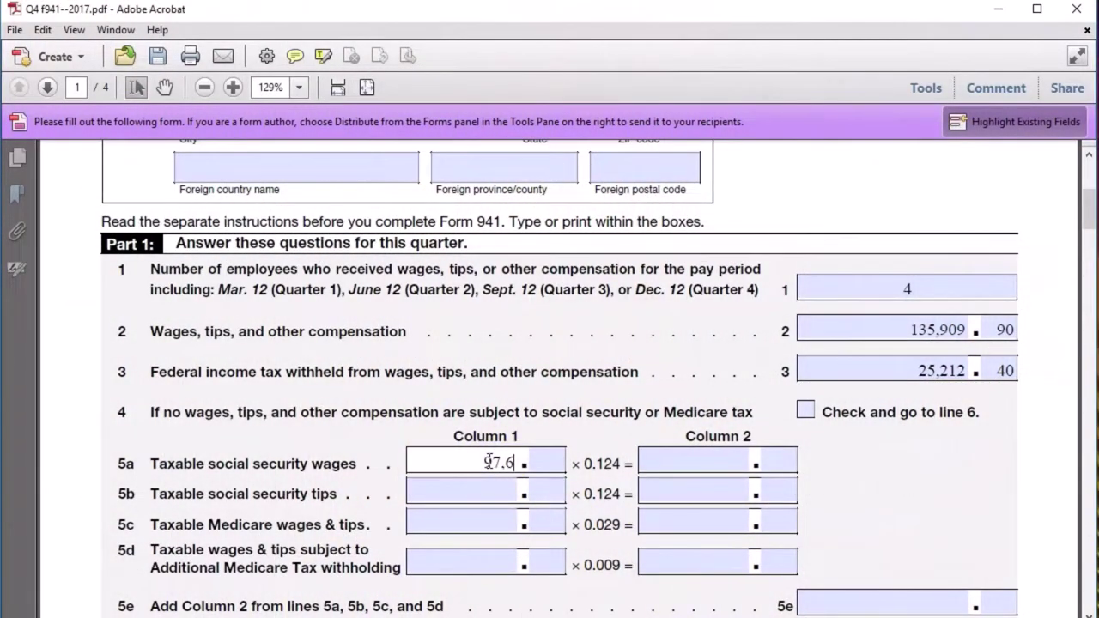
pyautogui.write('50')
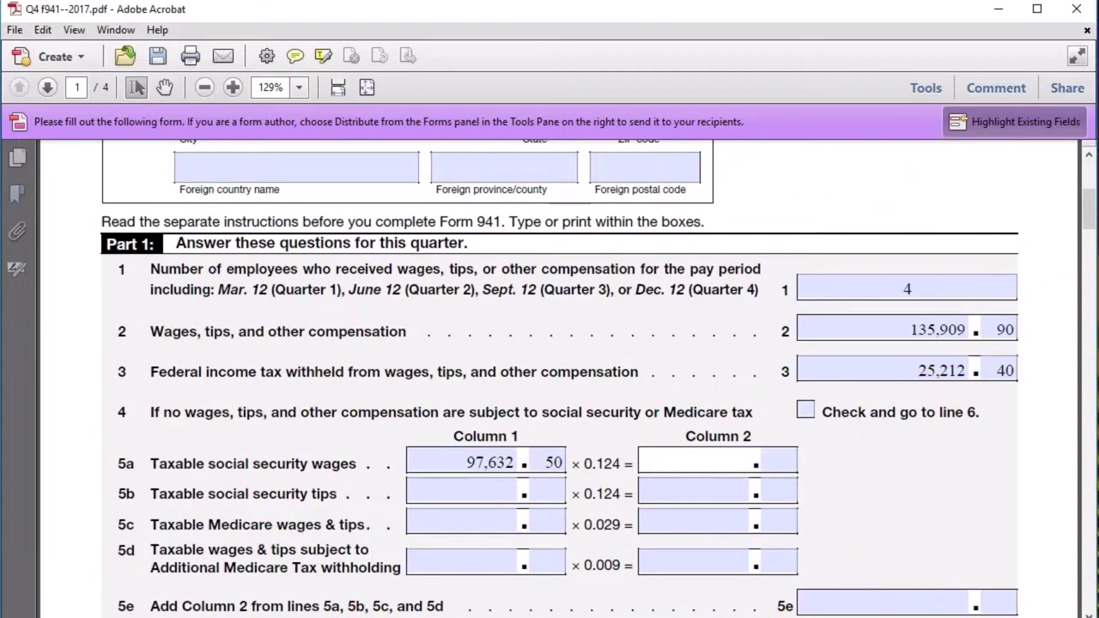
# Step: In the Calculator, double the 0.062 social security rate and multiply the result by the line 5a wages of 97,632.5
pyautogui.hotkey('alt', 'Tab')
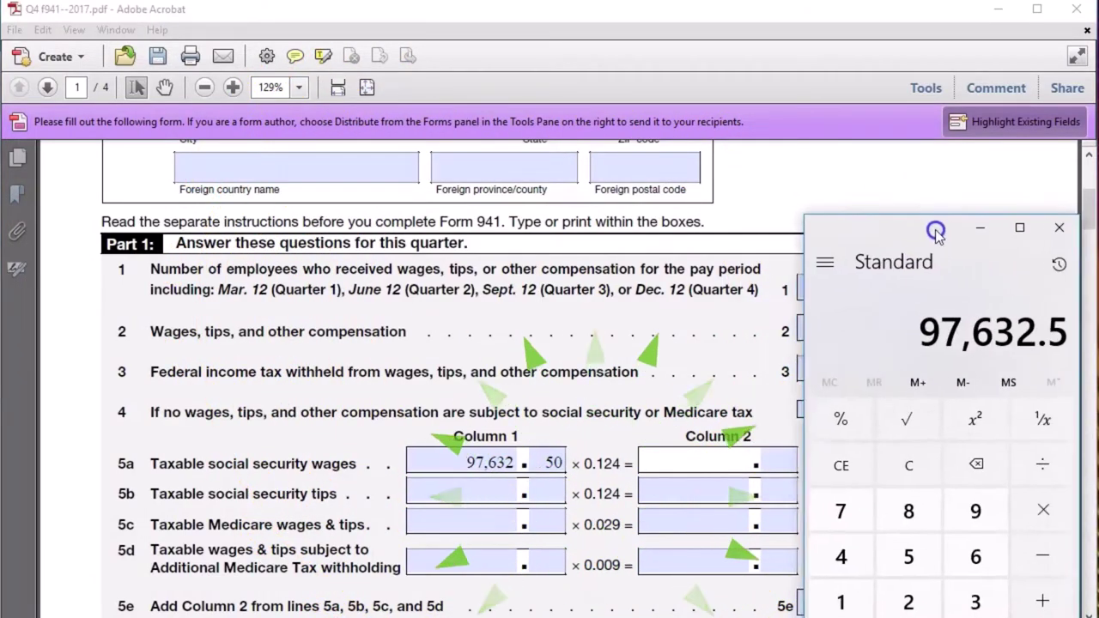
pyautogui.click(922, 452)
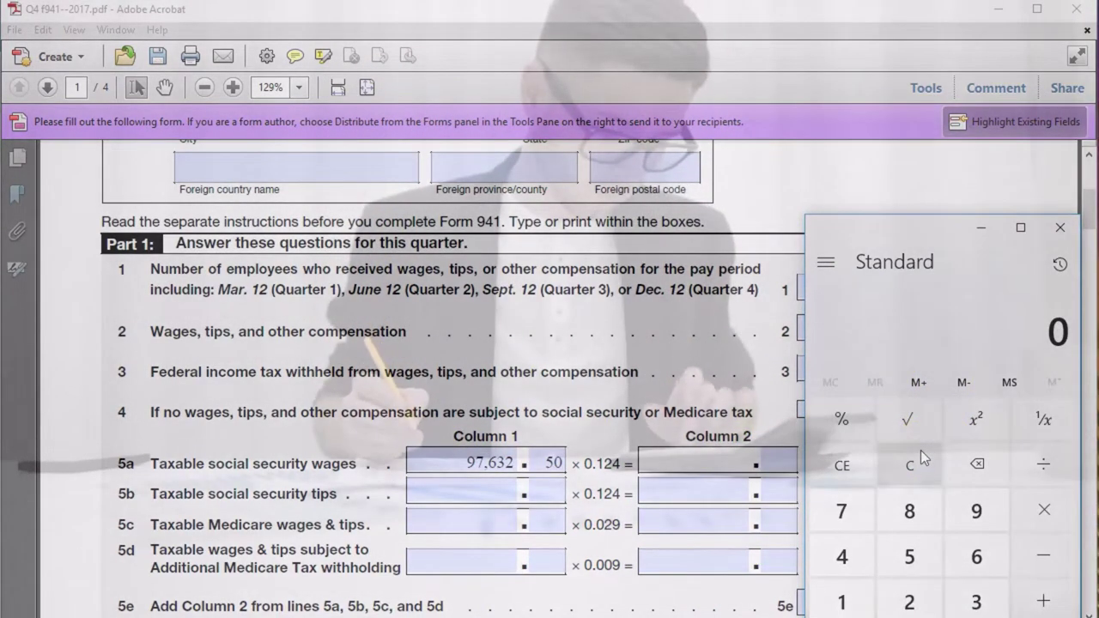
pyautogui.write('.062')
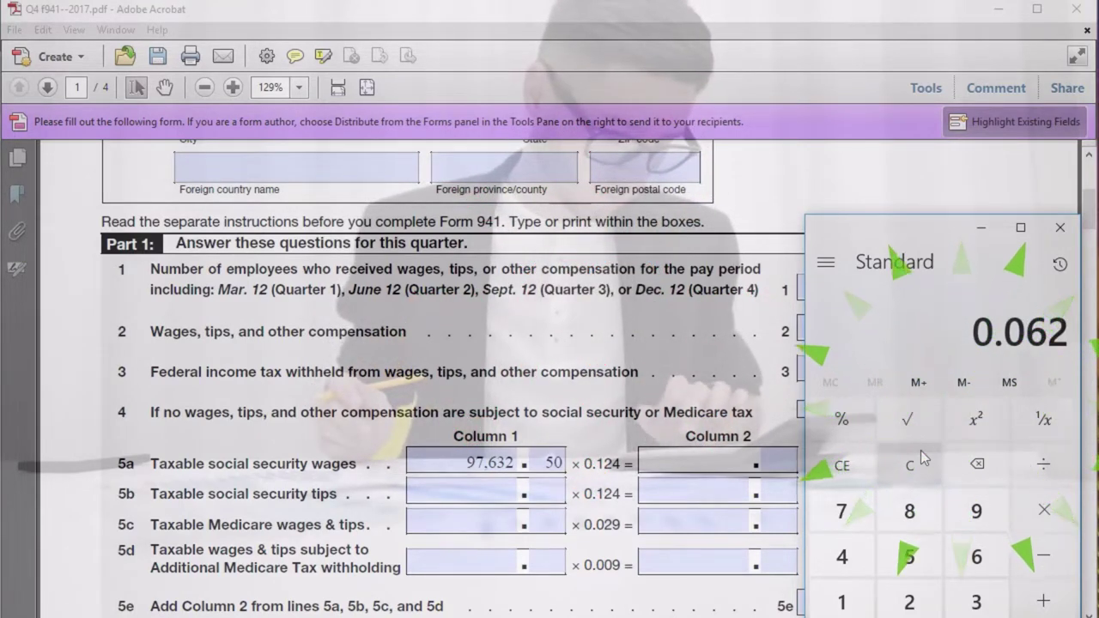
pyautogui.press('*')
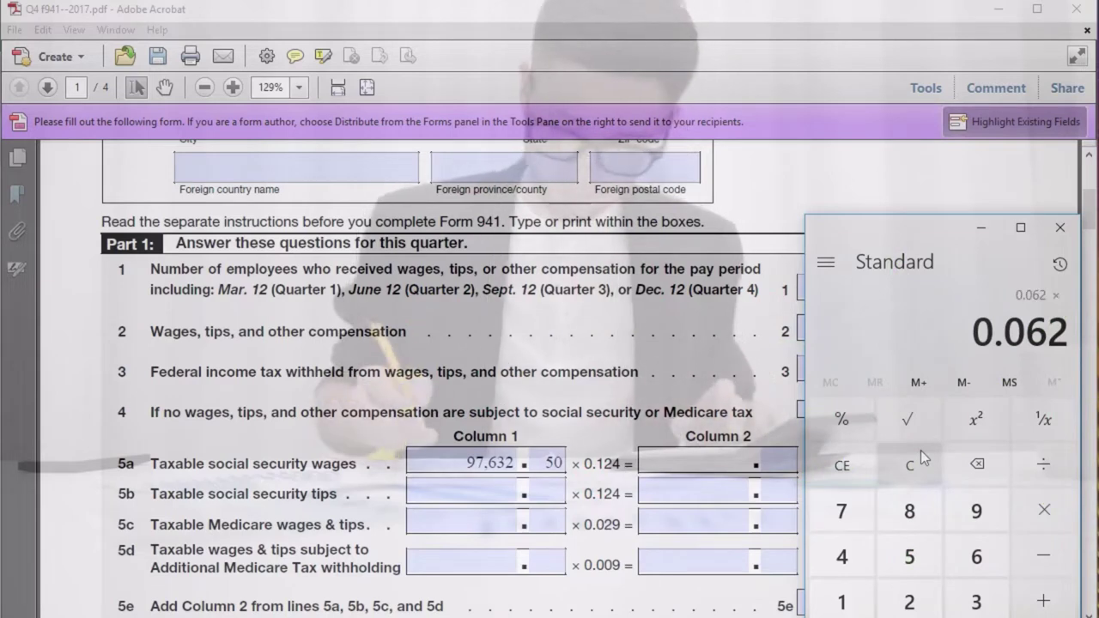
pyautogui.write('2')
pyautogui.press('Return')
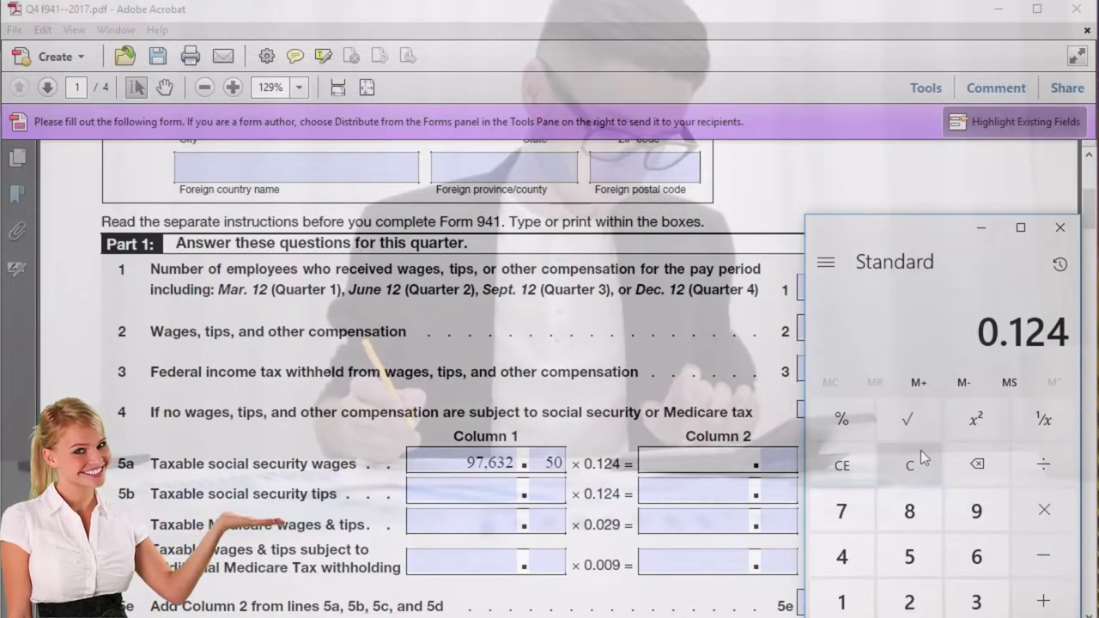
pyautogui.press('*')
pyautogui.write('97')
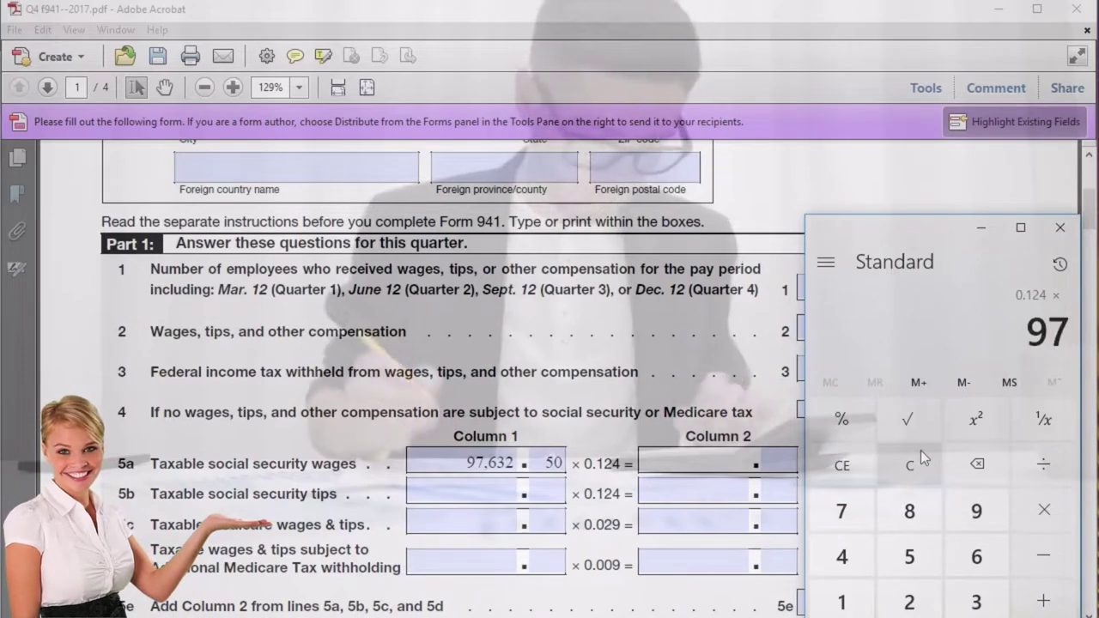
pyautogui.write(',632.5')
pyautogui.press('Return')
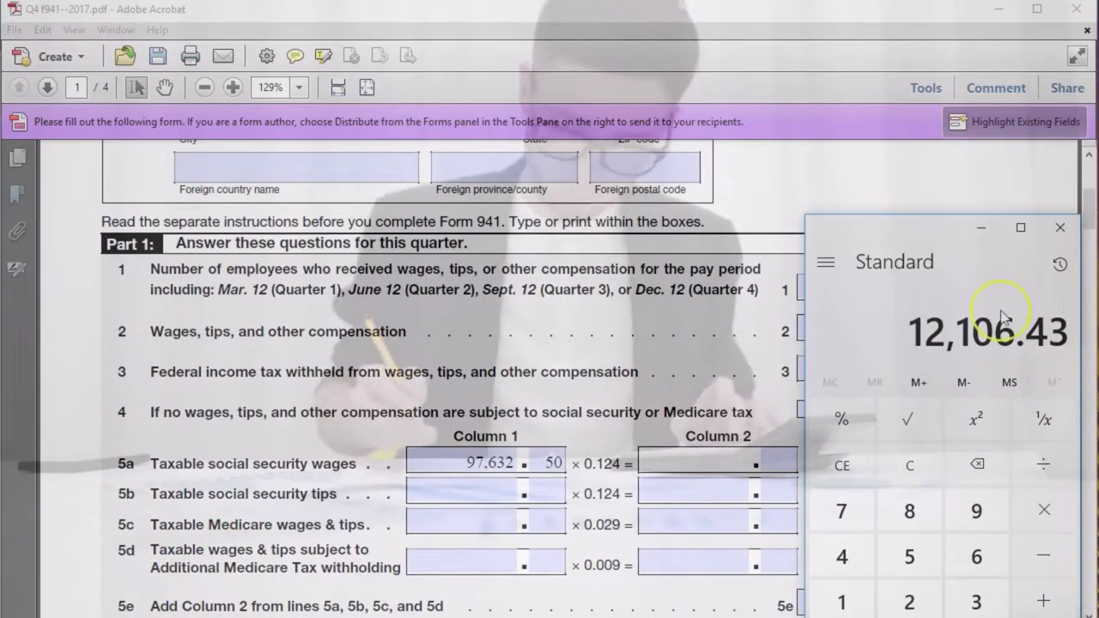
# Step: Minimize the Calculator and enter 12,106.43 as the social security tax in column 2 of line 5a
pyautogui.click(981, 228)
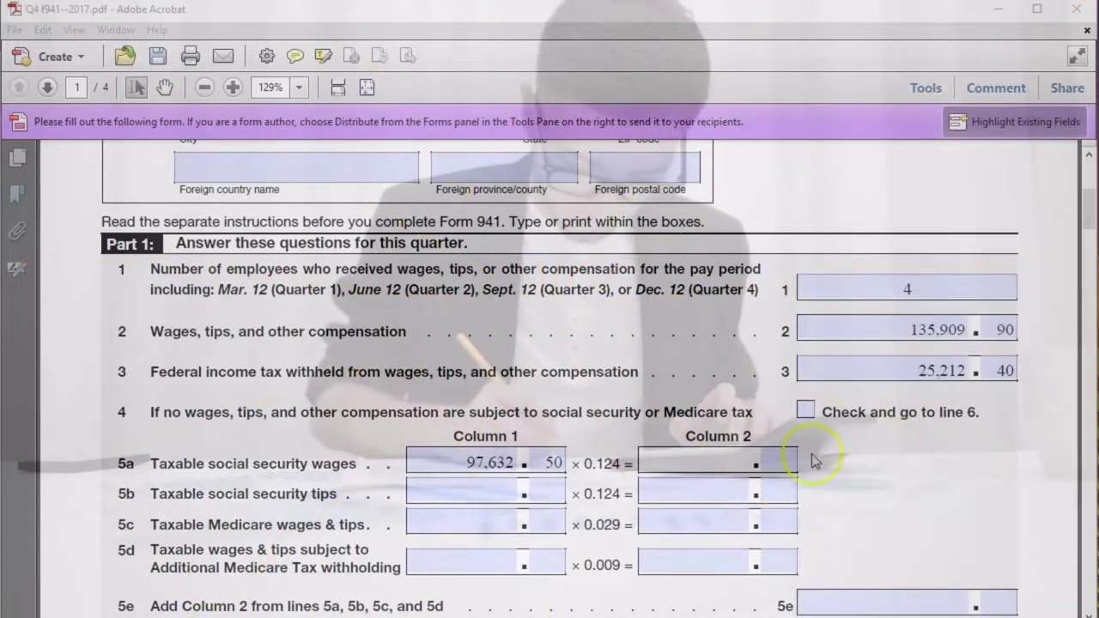
pyautogui.click(732, 461)
pyautogui.write('12')
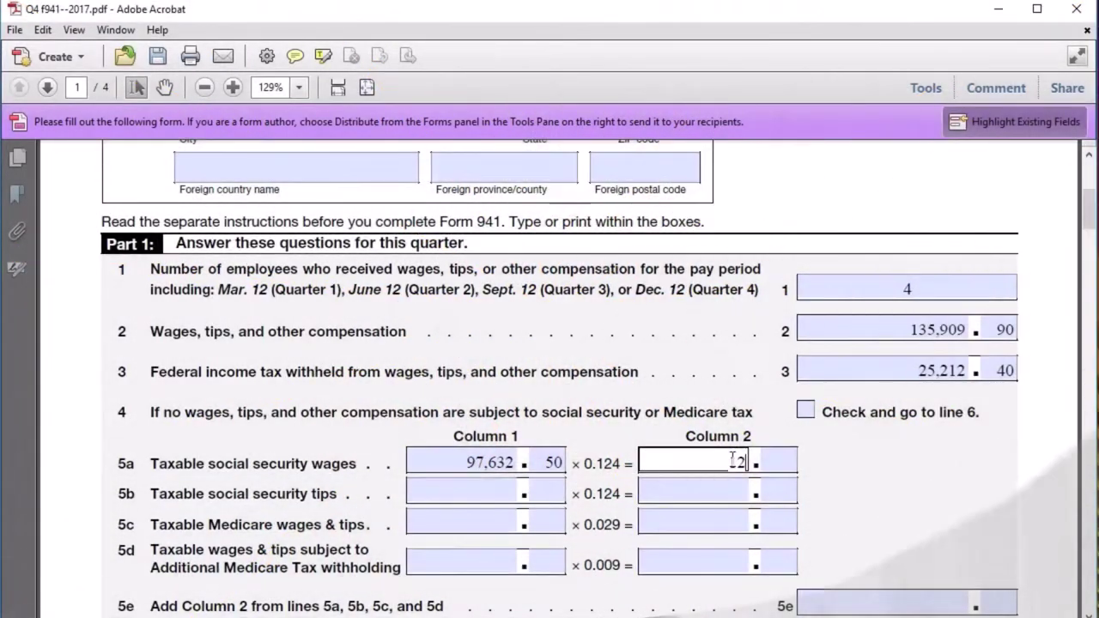
pyautogui.write(',106')
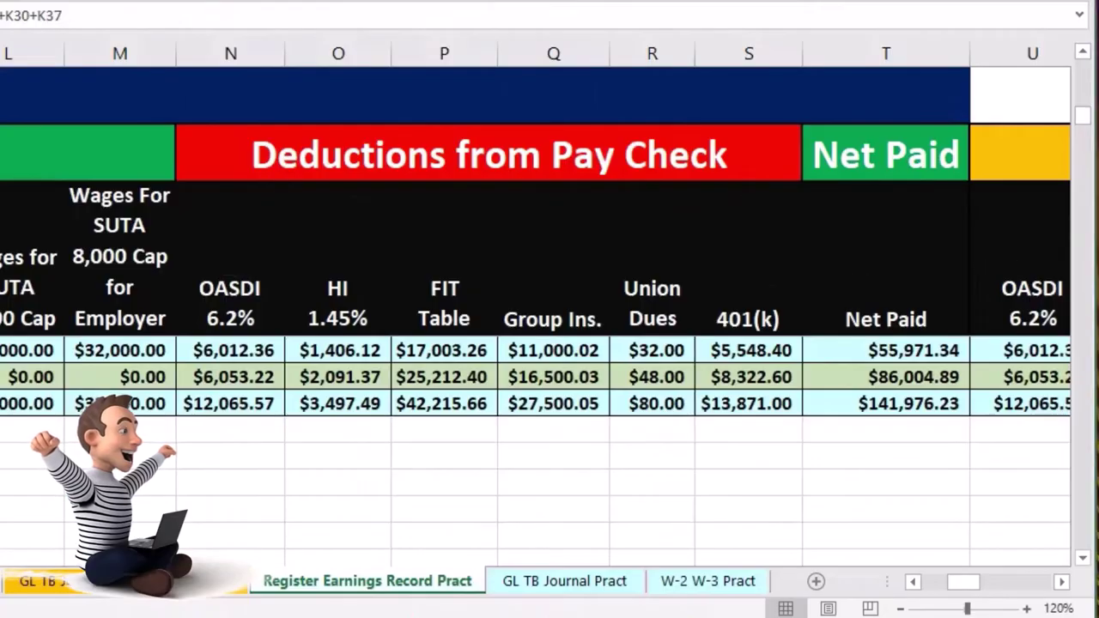
# Step: In the Excel payroll register, select the Q4 employee OASDI total in N40 together with the employer OASDI total in U40 to check their sum
pyautogui.click(262, 509)
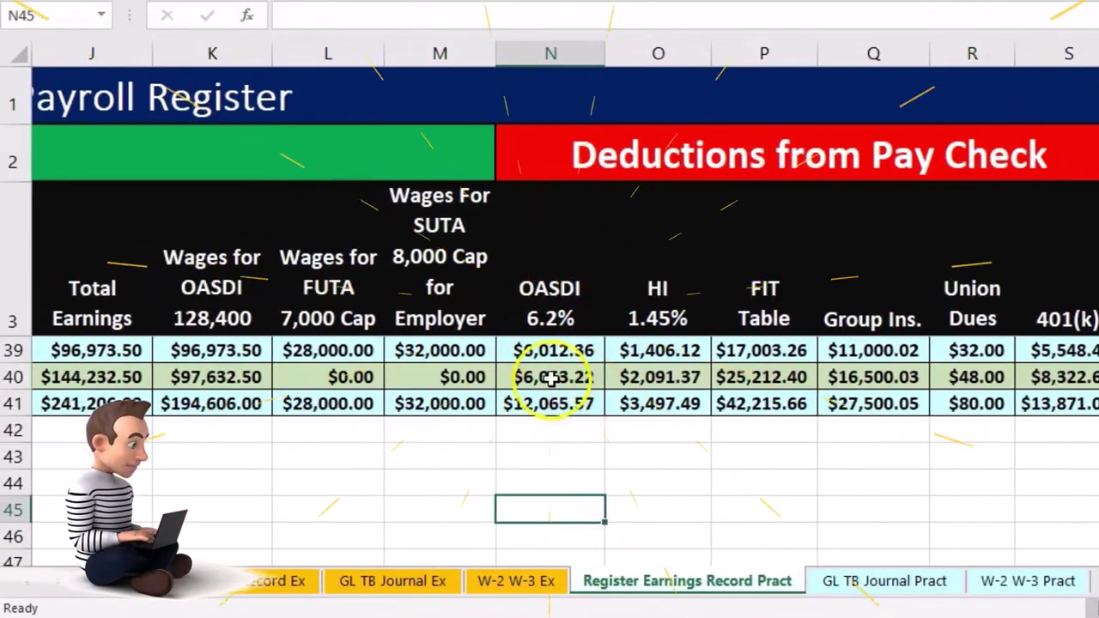
pyautogui.click(550, 378)
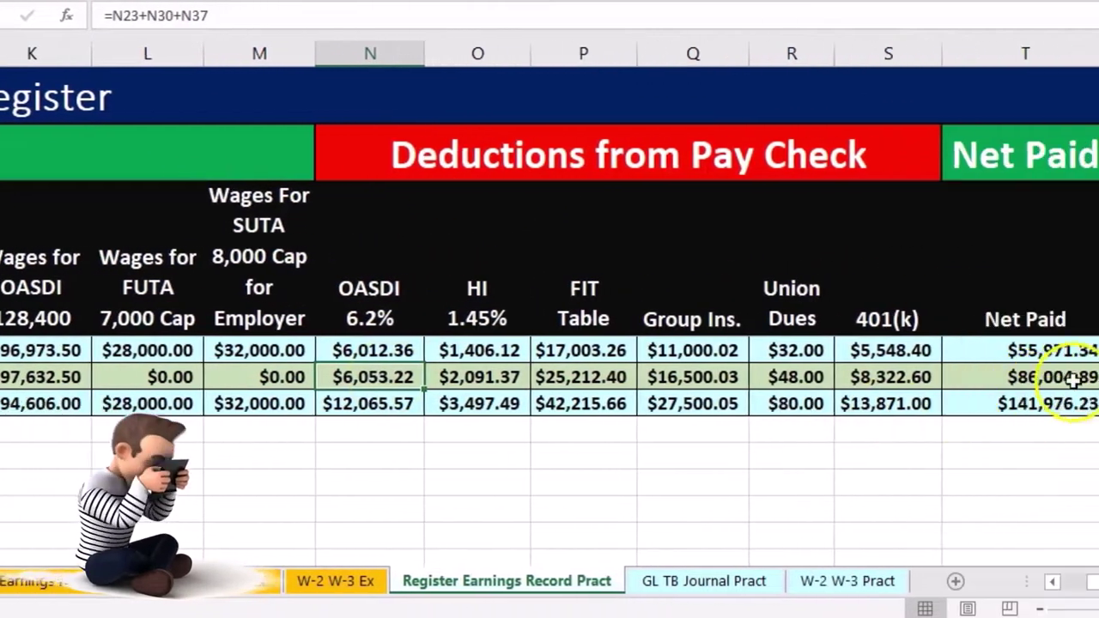
pyautogui.keyDown('ctrl'); pyautogui.click(999, 374); pyautogui.keyUp('ctrl')
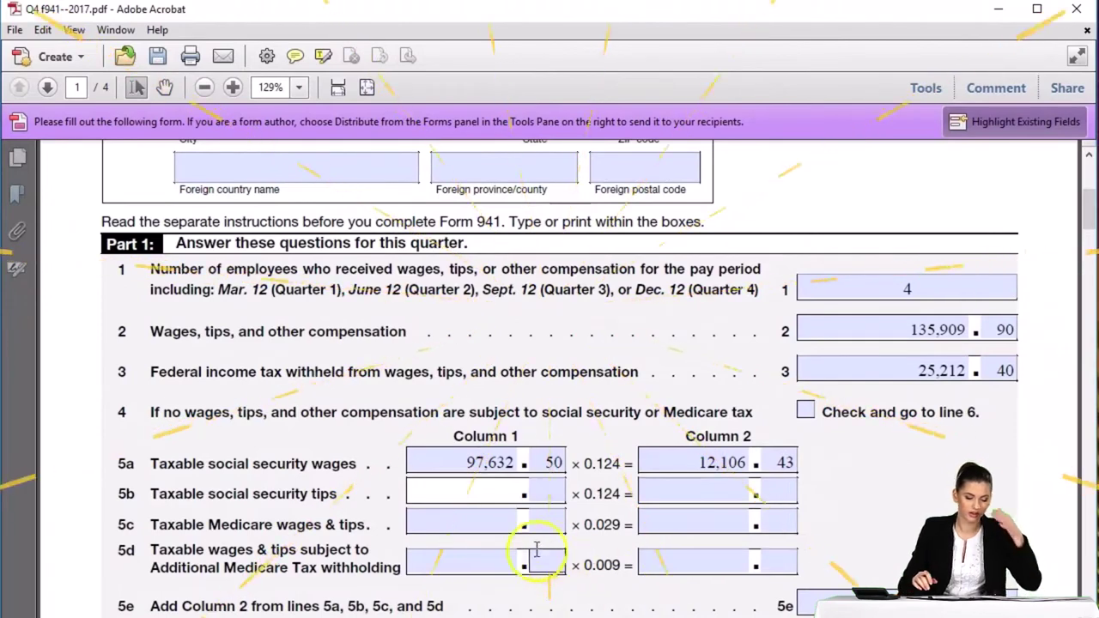
# Step: Look up the Q4 total earnings in J40 and enter 144,232.50 as taxable Medicare wages and tips in column 1 of line 5c
pyautogui.scroll(-1, 518, 547)
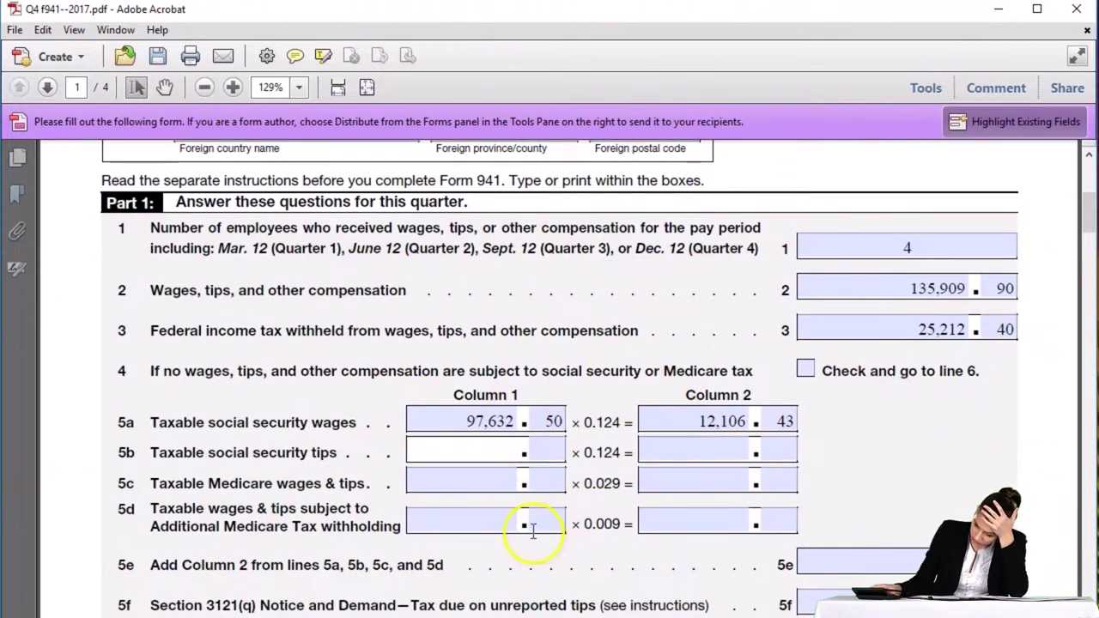
pyautogui.click(499, 484)
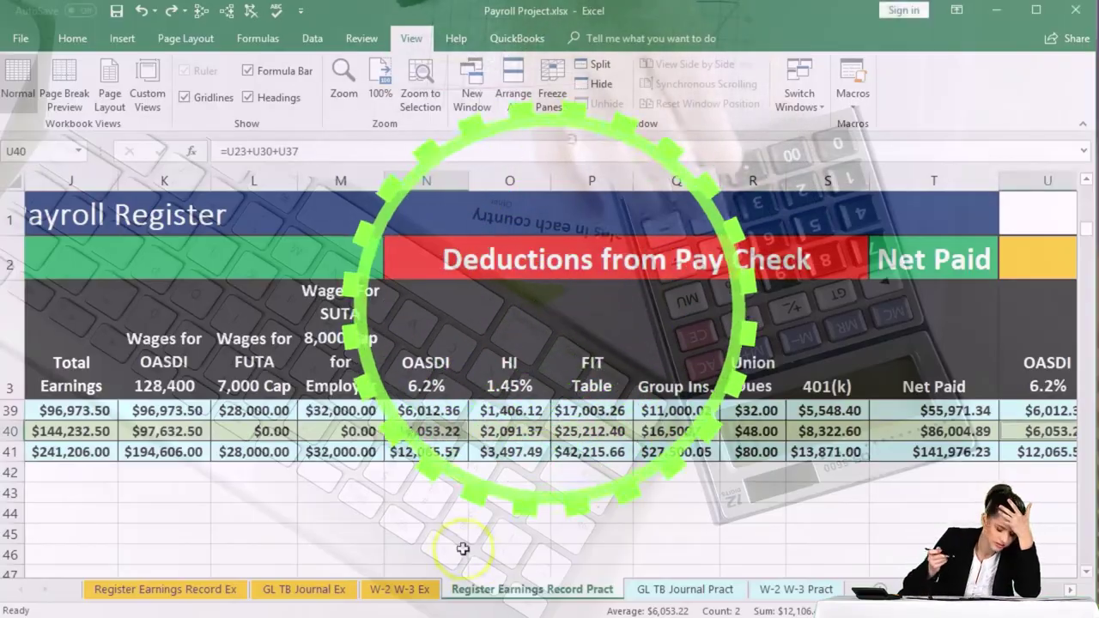
pyautogui.click(463, 549)
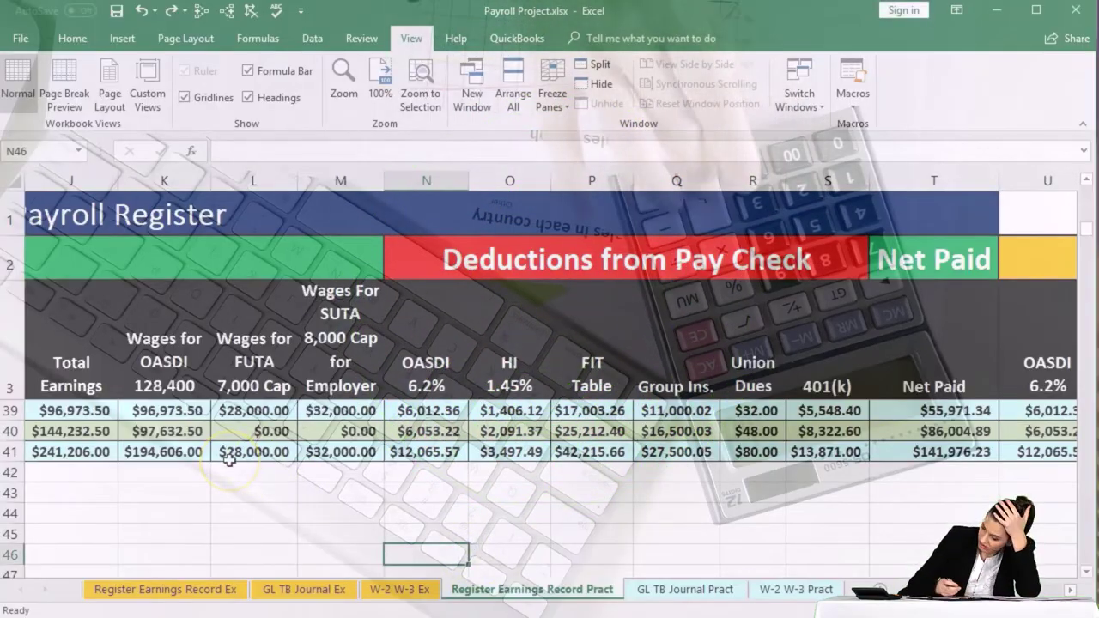
pyautogui.click(92, 430)
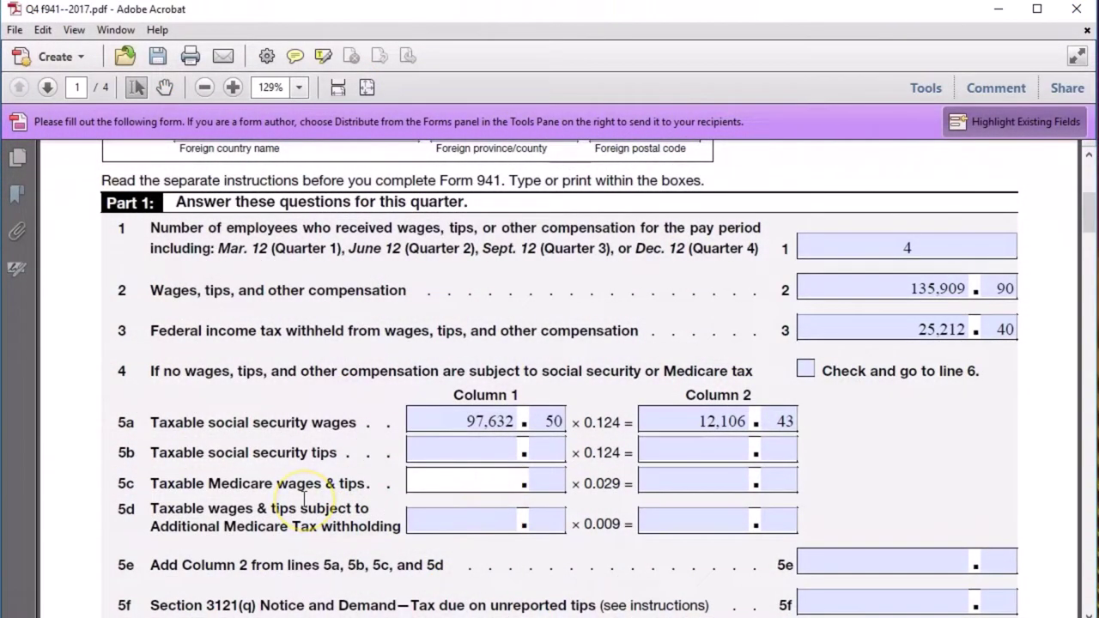
pyautogui.write('232.')
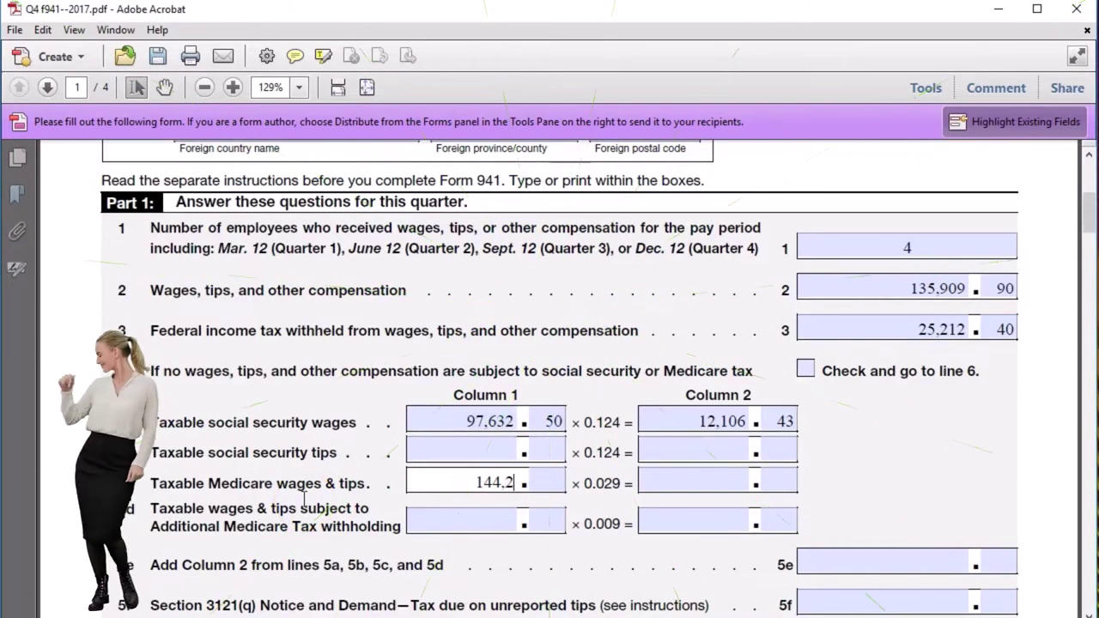
pyautogui.write('50')
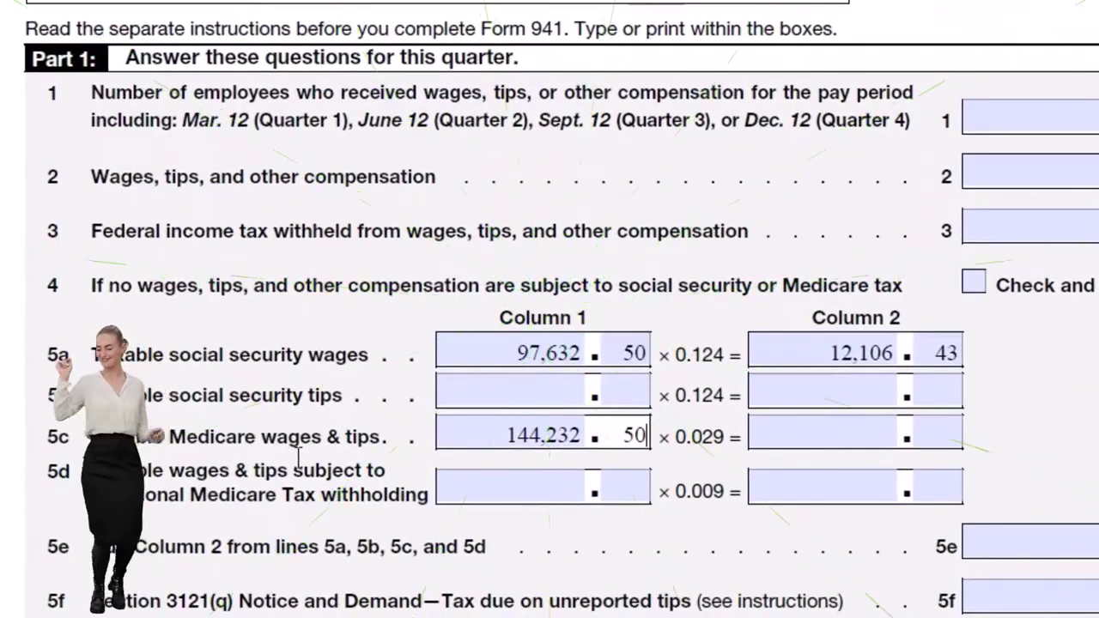
# Step: In the Calculator, double the 0.0145 Medicare rate and multiply the result by the line 5c wages of 144,232.5
pyautogui.press('Tab')
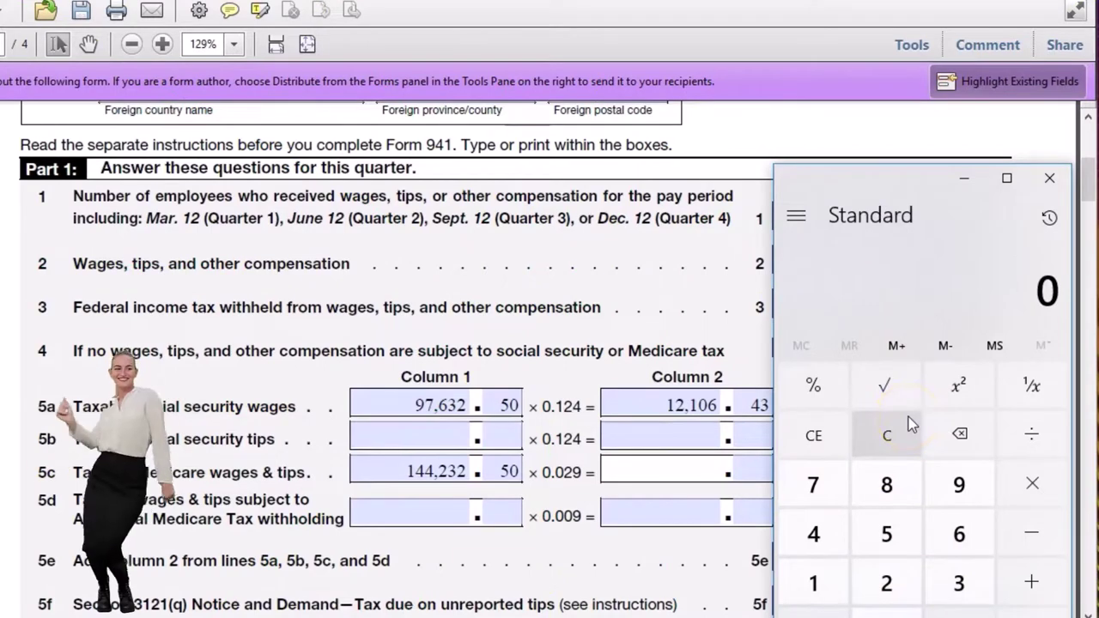
pyautogui.write('.0145')
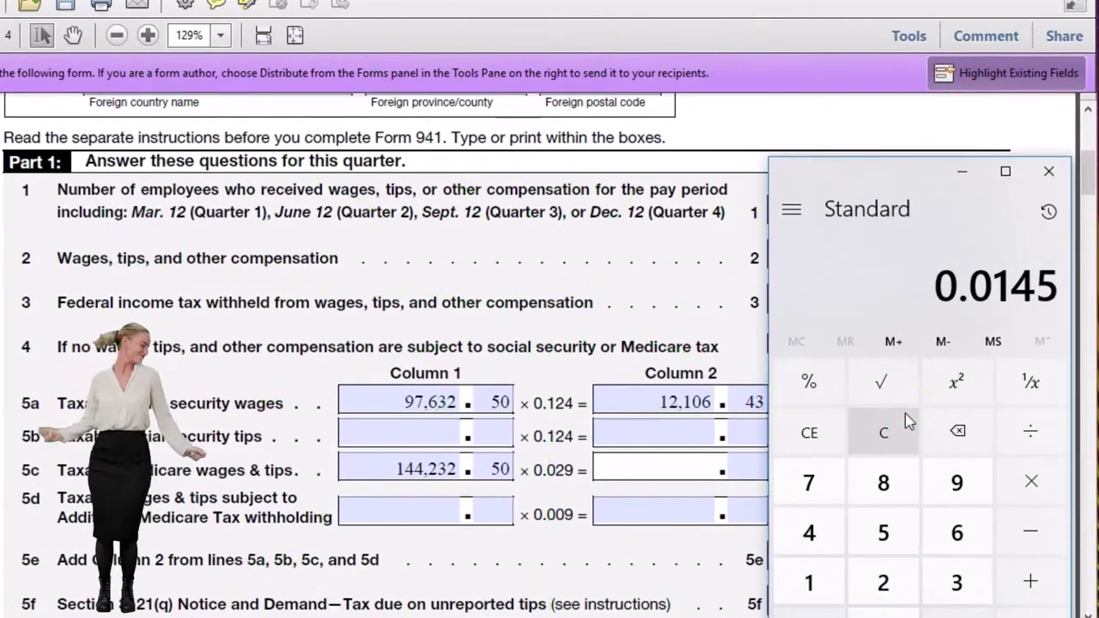
pyautogui.write('2')
pyautogui.press('Return')
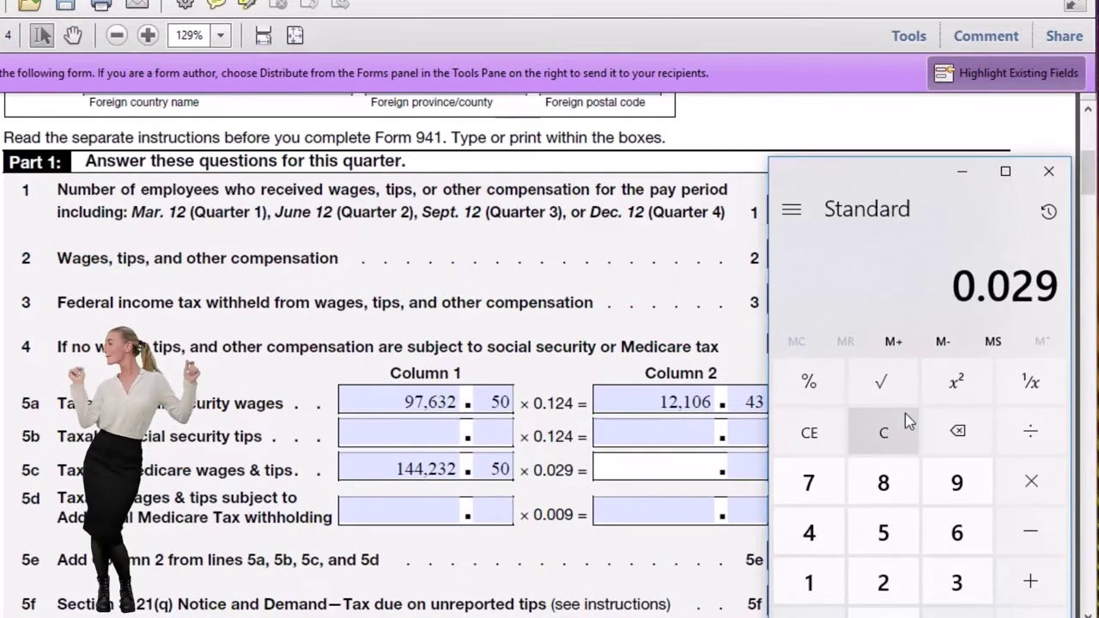
pyautogui.click(589, 507)
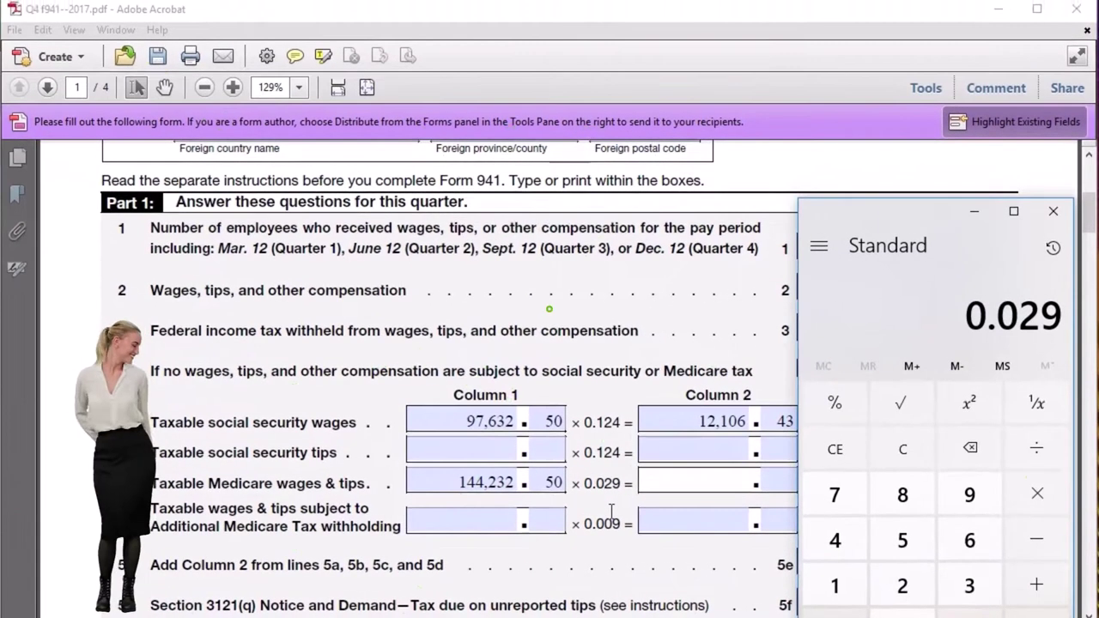
pyautogui.press('*')
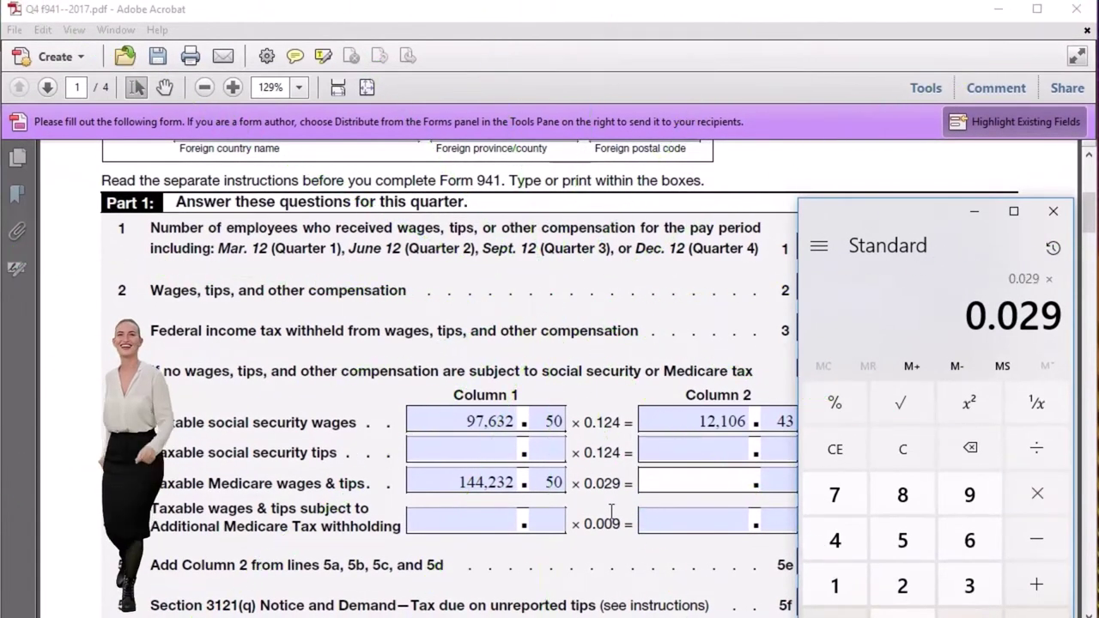
pyautogui.write('144,232.')
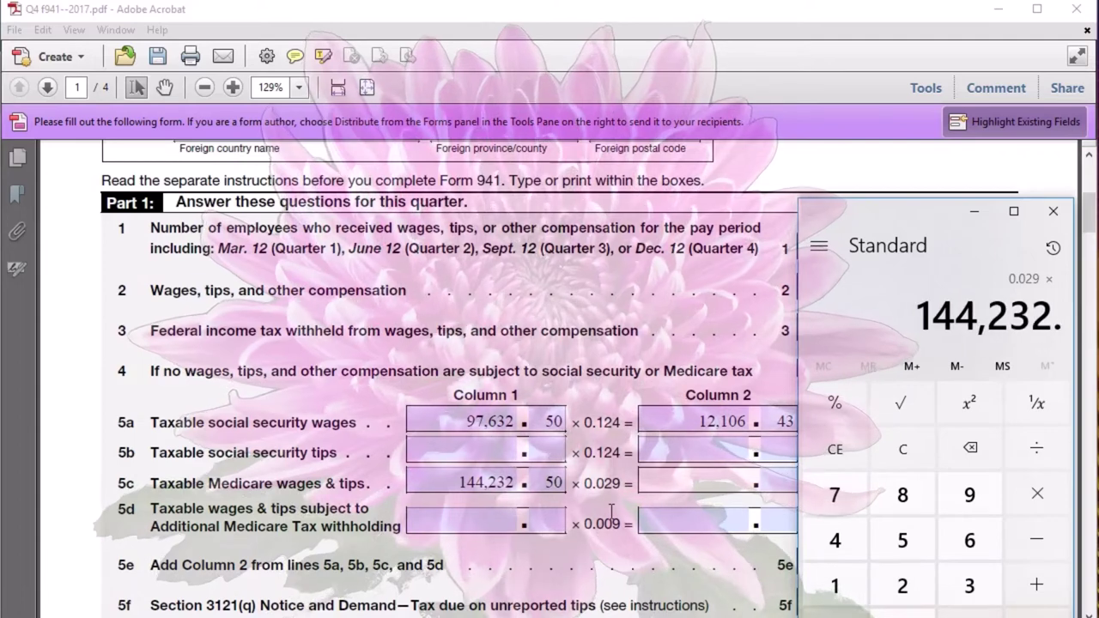
pyautogui.write('5')
pyautogui.press('Return')
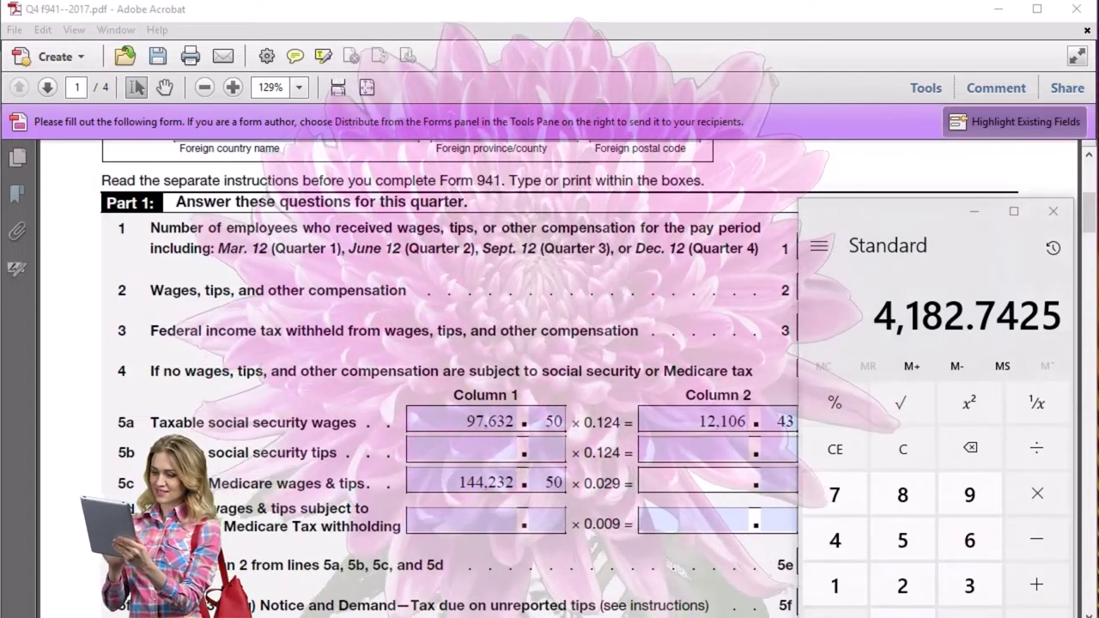
# Step: Close the Calculator, enter 4,182.74 as the Medicare tax in column 2 of line 5c, and reopen the Calculator beside the form
pyautogui.click(1052, 211)
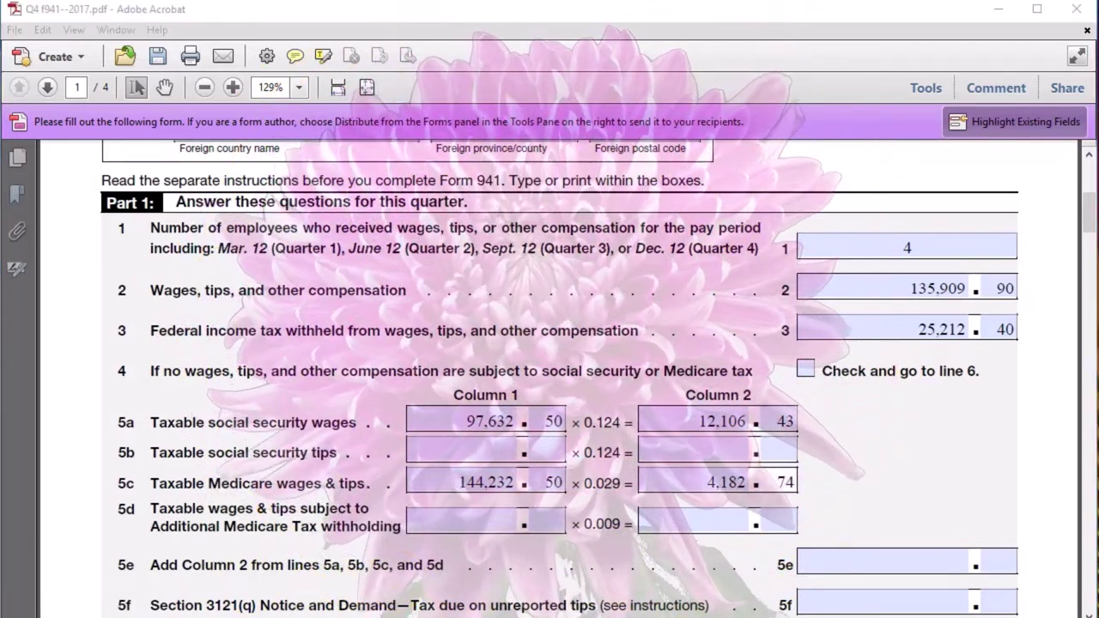
pyautogui.moveTo(799, 206); pyautogui.dragTo(917, 207)
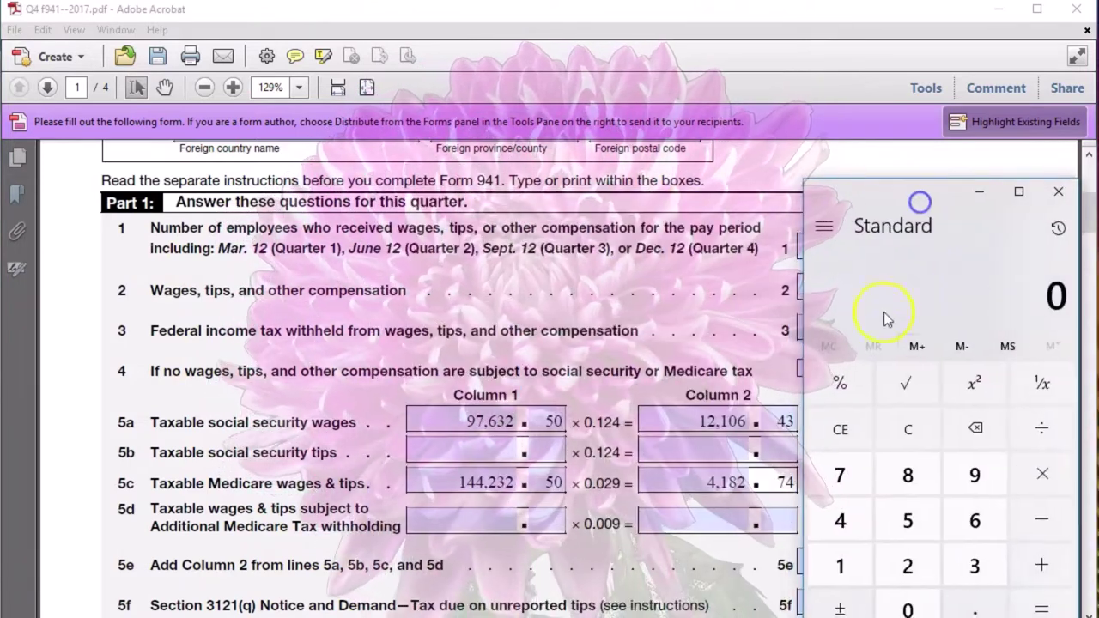
# Step: In the Calculator, add the column 2 taxes 12,106.43 and 4,182.74, and clear the Calculator out of the way
pyautogui.click(777, 433)
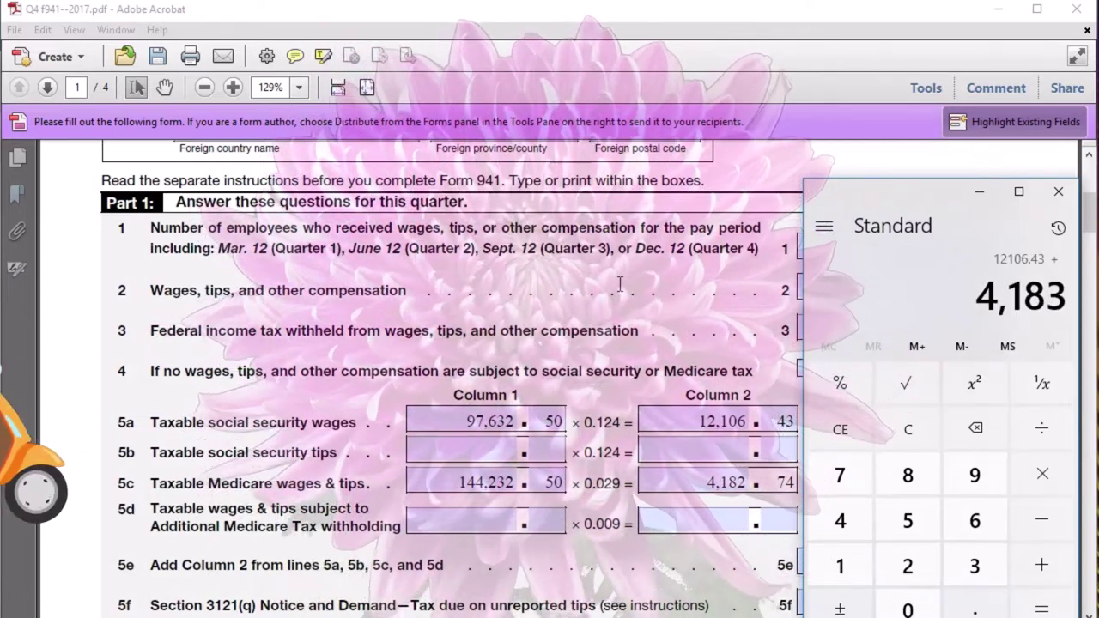
pyautogui.press('BackSpace')
pyautogui.write('2.')
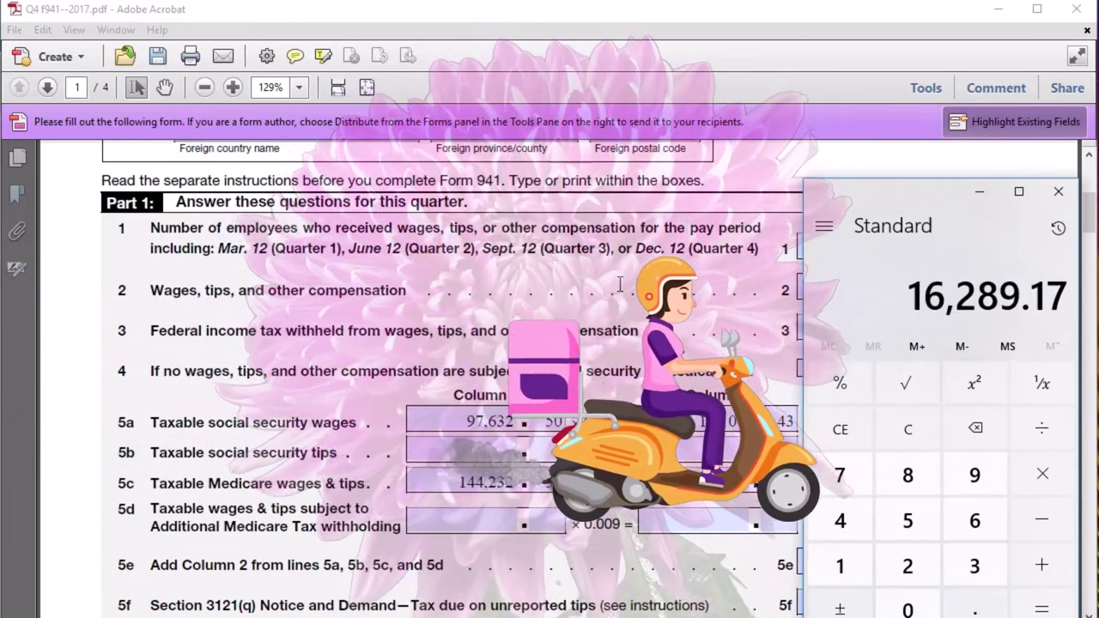
pyautogui.click(979, 191)
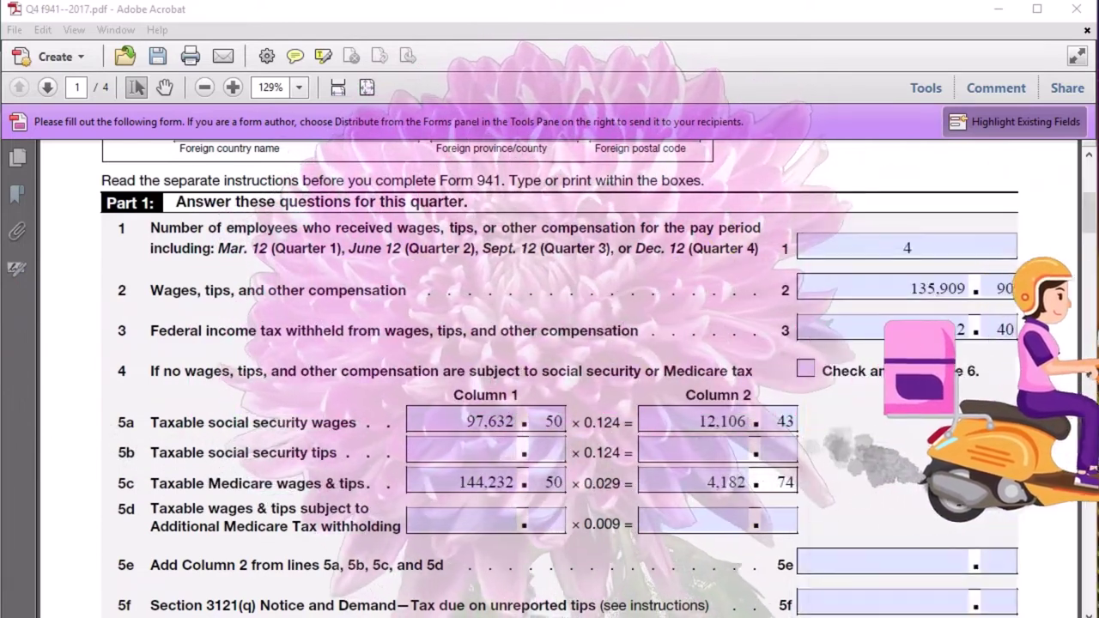
# Step: Enter 16,289.17 on line 5e as the sum of the column 2 amounts
pyautogui.click(889, 548)
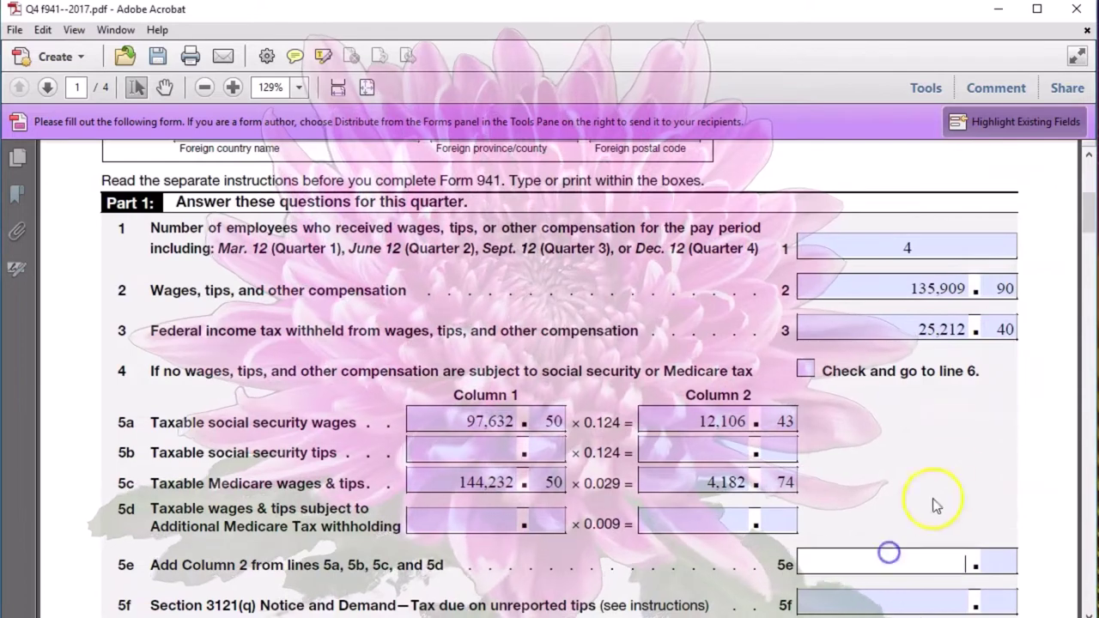
pyautogui.write('16,')
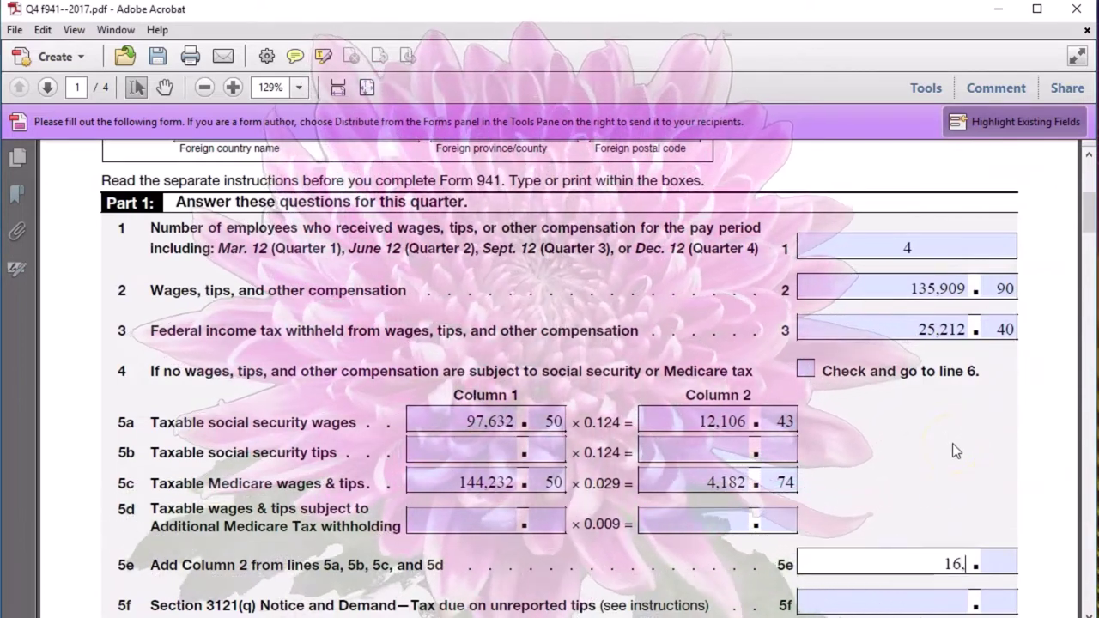
pyautogui.write('289')
pyautogui.press('Tab')
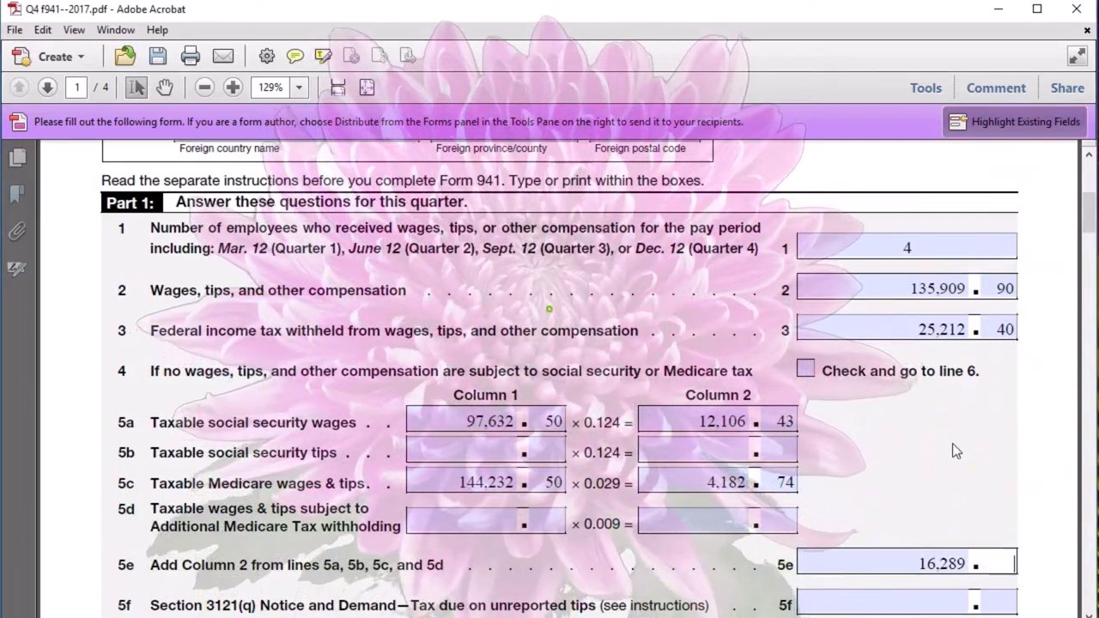
pyautogui.write('17')
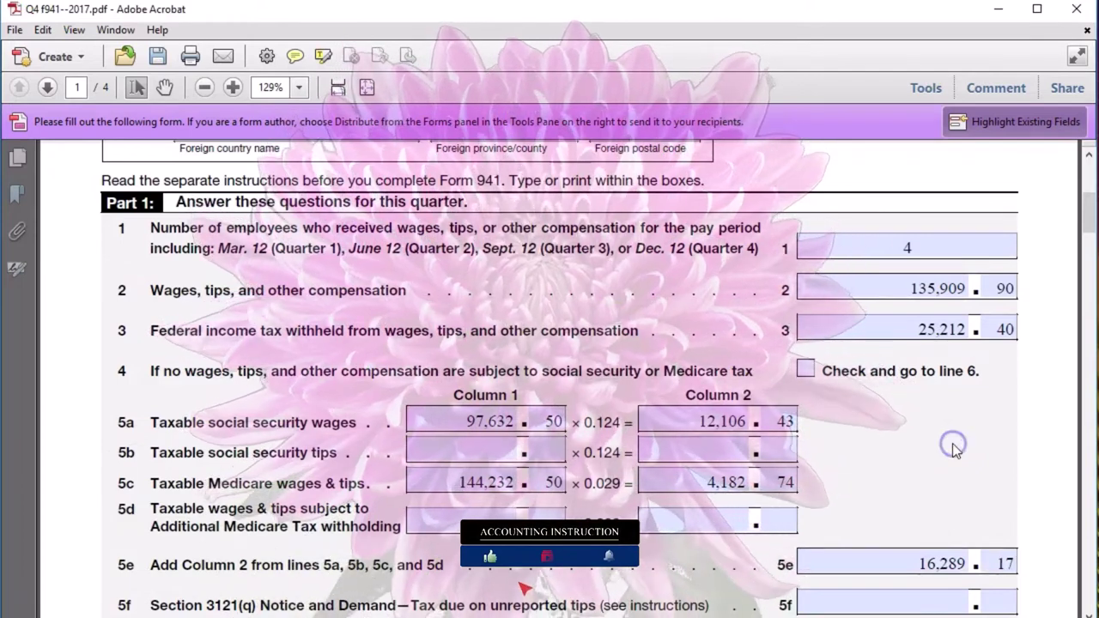
# Step: Bring back the Calculator, clear it, and add the line 3 tax of 25,212.4 to the line 5e amount of 16,289.17
pyautogui.scroll(-1, 953, 445)
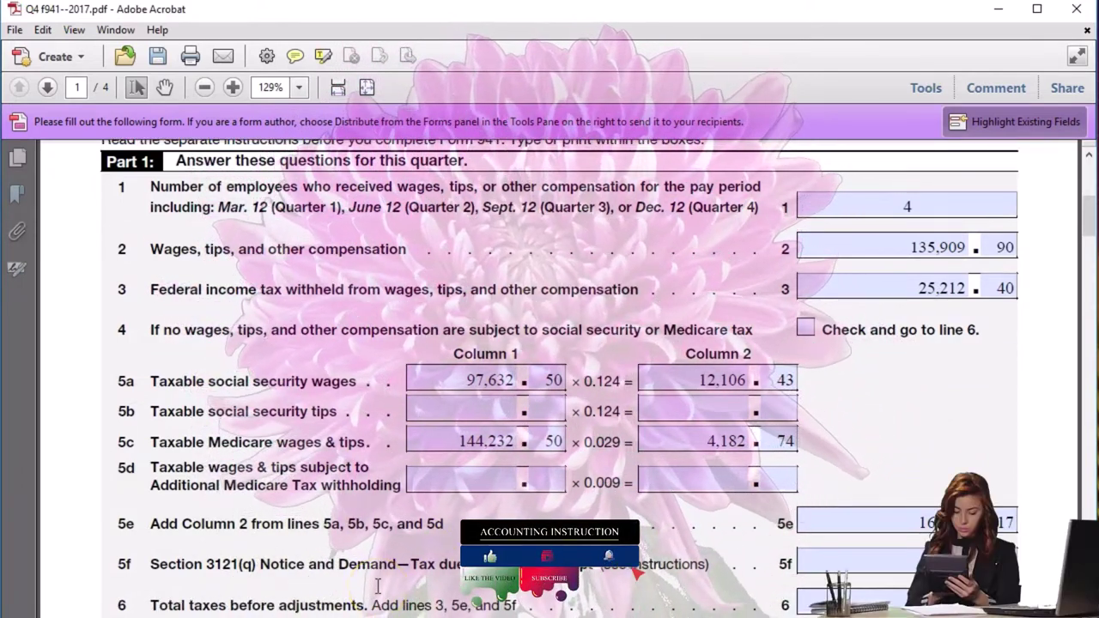
pyautogui.scroll(-1, 378, 587)
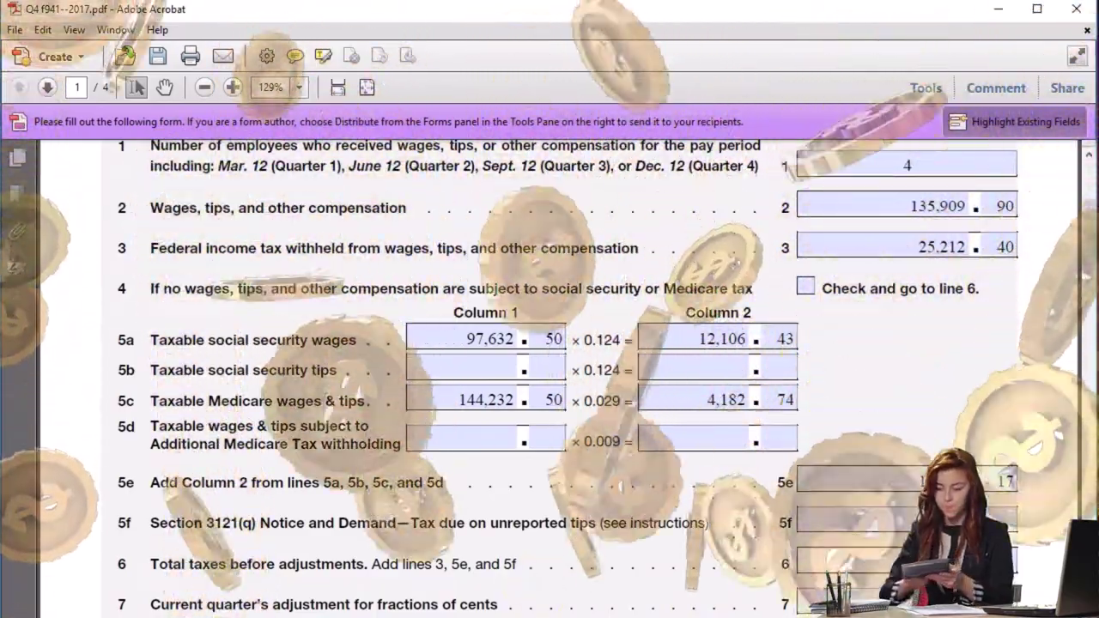
pyautogui.hotkey('alt', 'Tab')
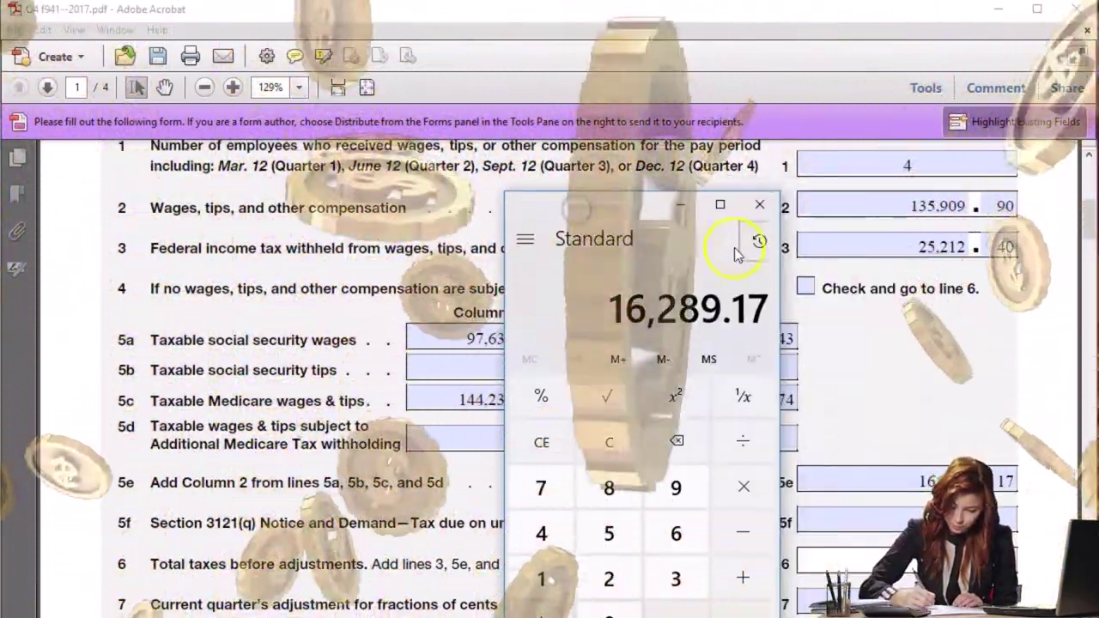
pyautogui.click(883, 481)
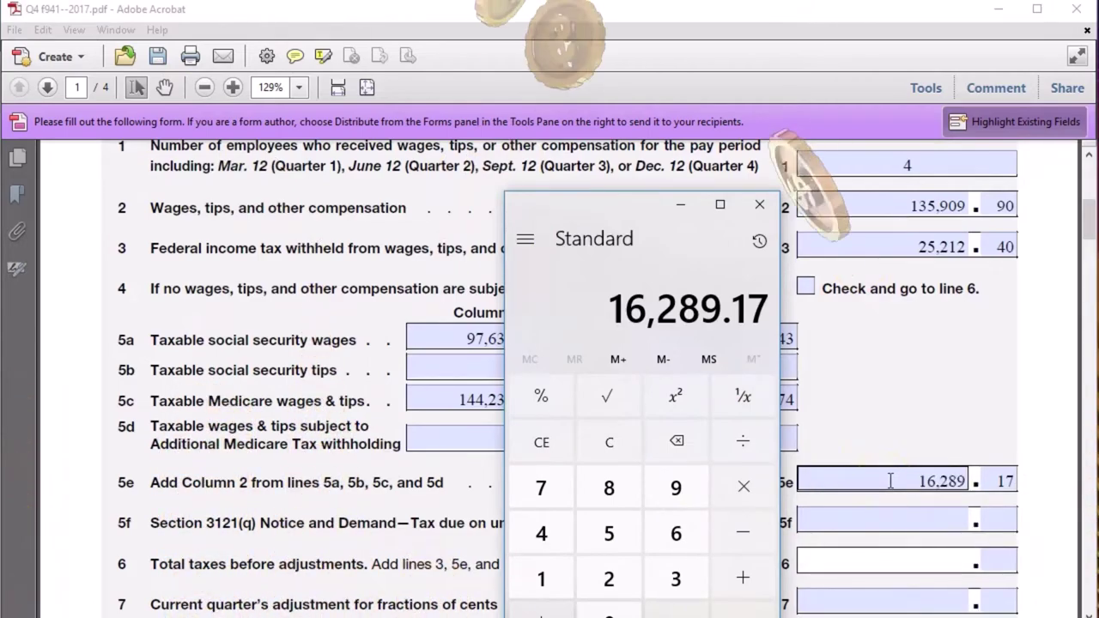
pyautogui.click(611, 440)
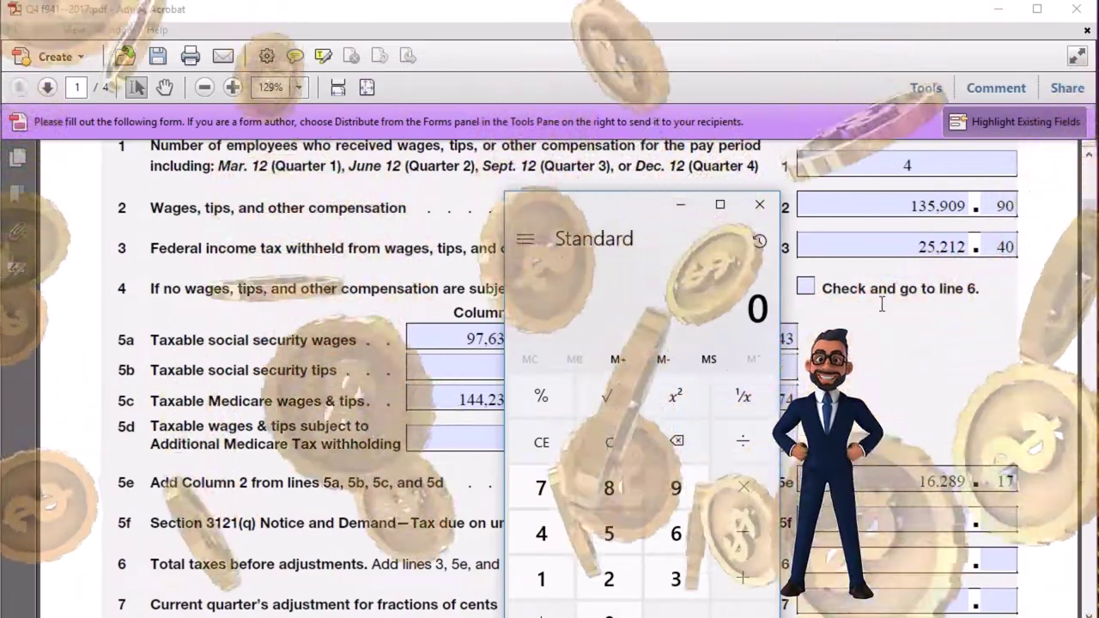
pyautogui.write('25212.4+')
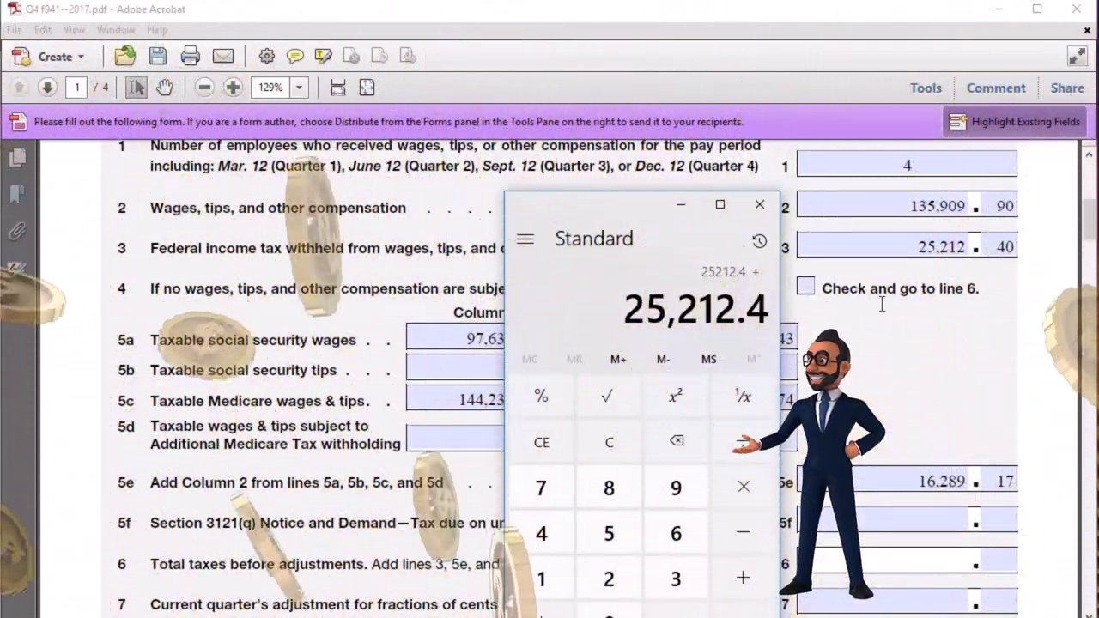
pyautogui.write('16289.17=')
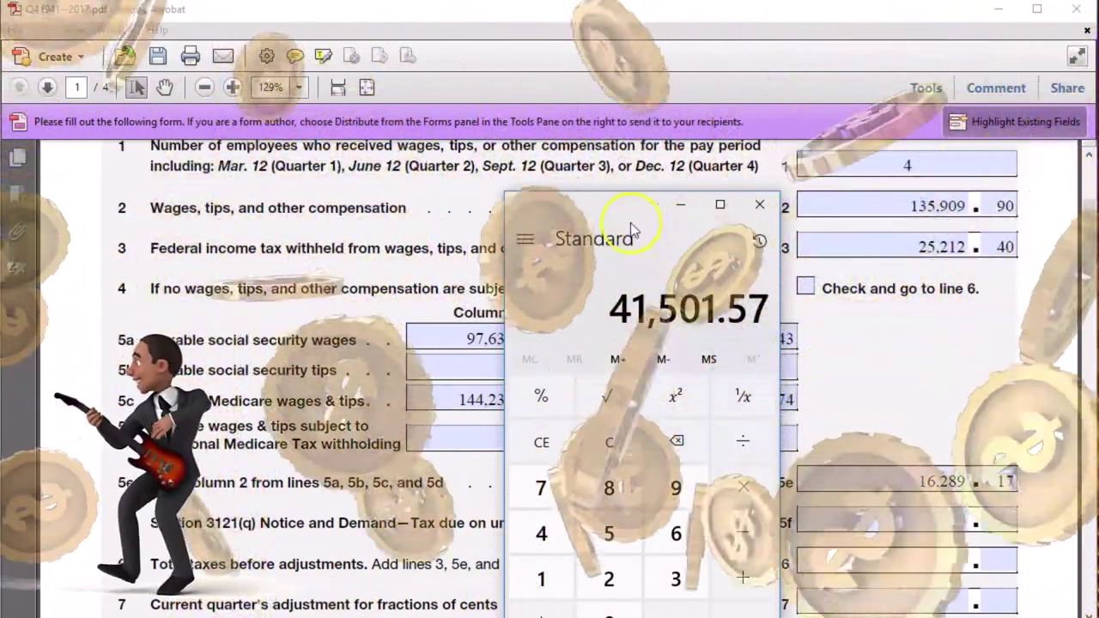
# Step: Move the Calculator off the form and enter 41,501.57 as total taxes before adjustments on line 6
pyautogui.moveTo(631, 227); pyautogui.dragTo(1098, 230)
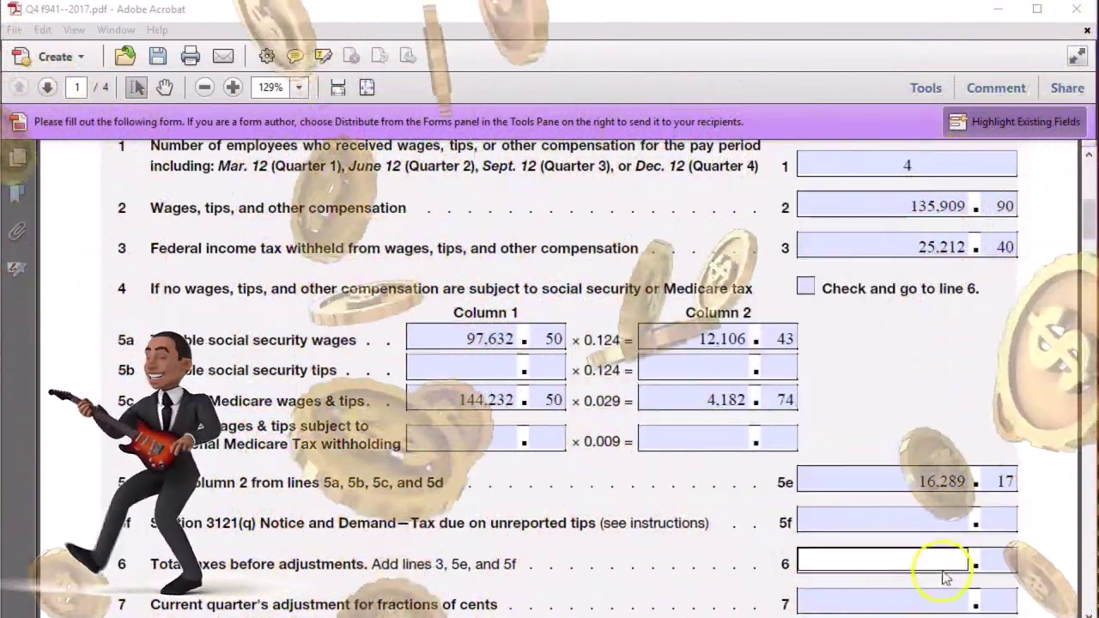
pyautogui.click(945, 560)
pyautogui.write('41.')
pyautogui.write('501')
pyautogui.press('Tab')
pyautogui.write('57')
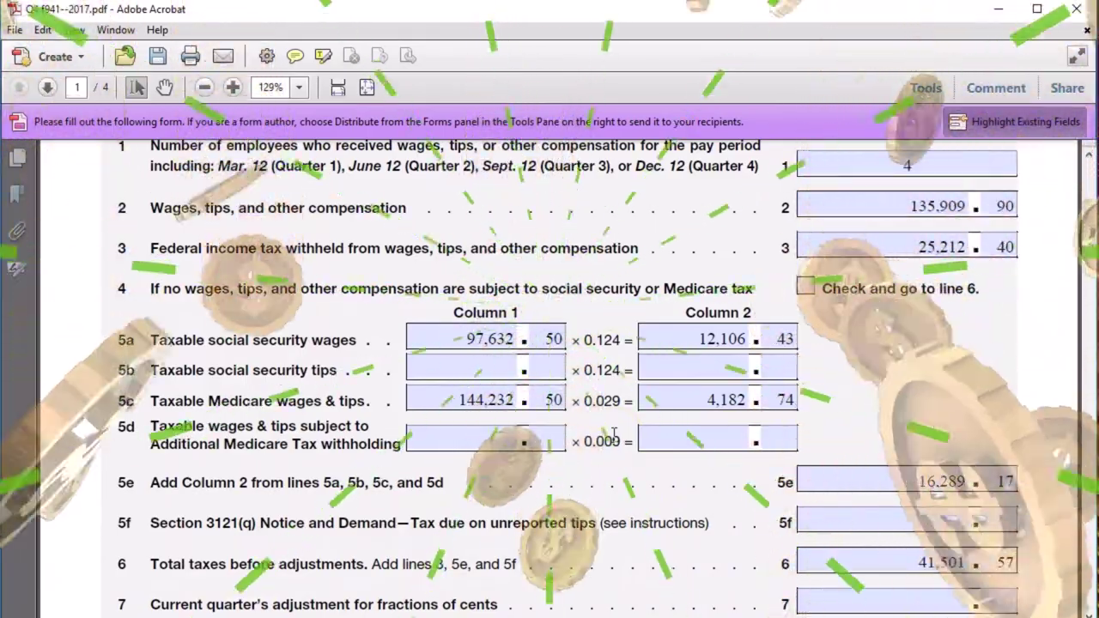
# Step: Leave adjustment lines 7 through 9 blank and enter 41,501.57 as total taxes after adjustments on line 10
pyautogui.scroll(-4, 921, 404)
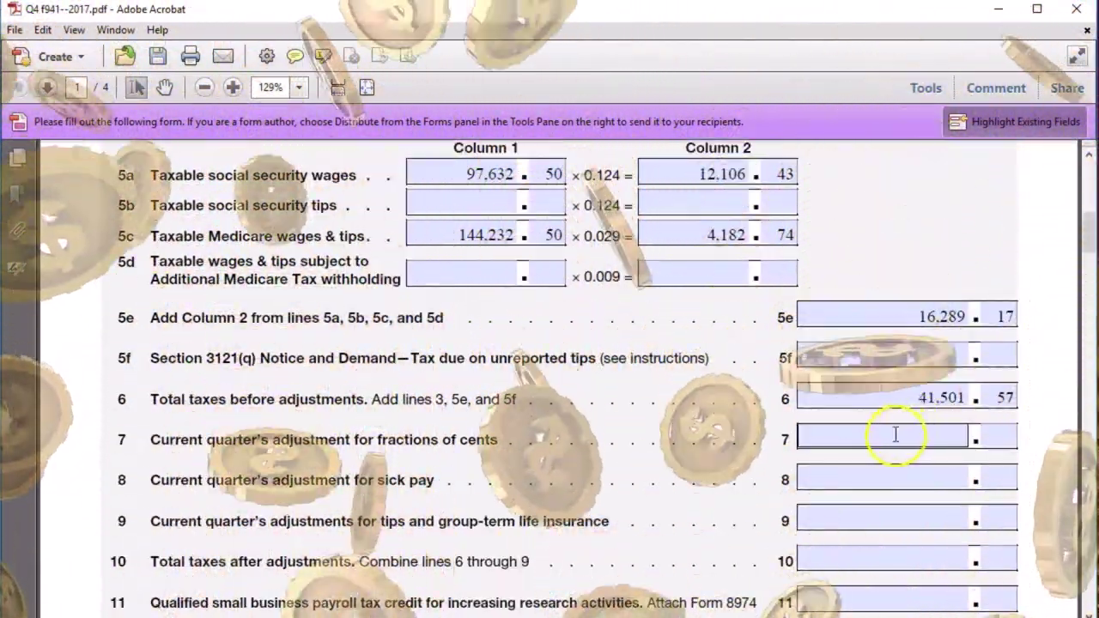
pyautogui.click(894, 435)
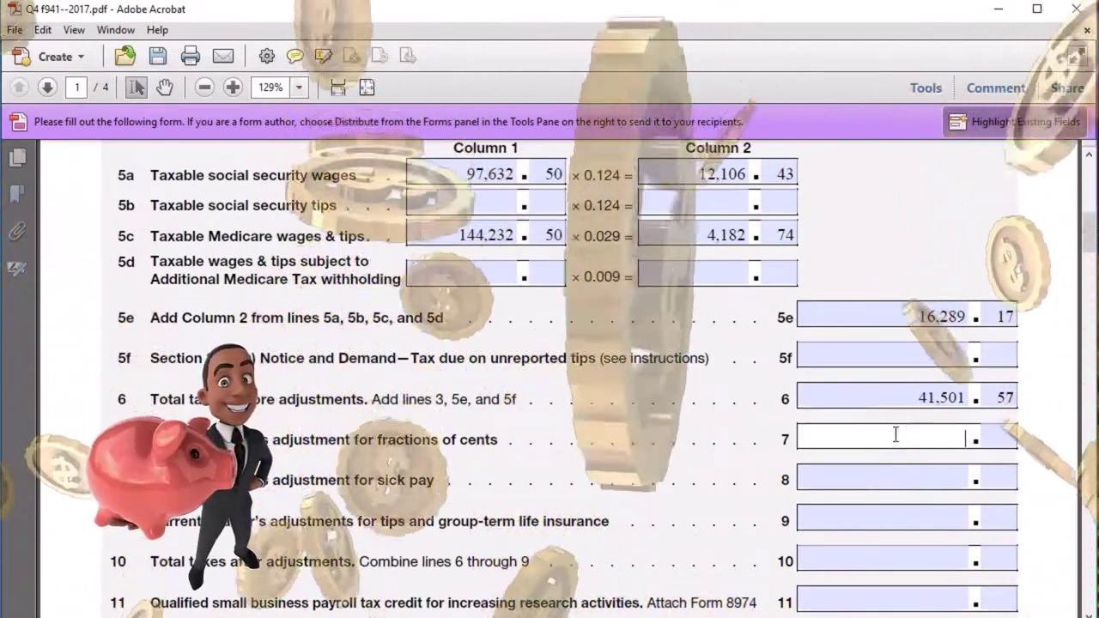
pyautogui.scroll(-1, 896, 435)
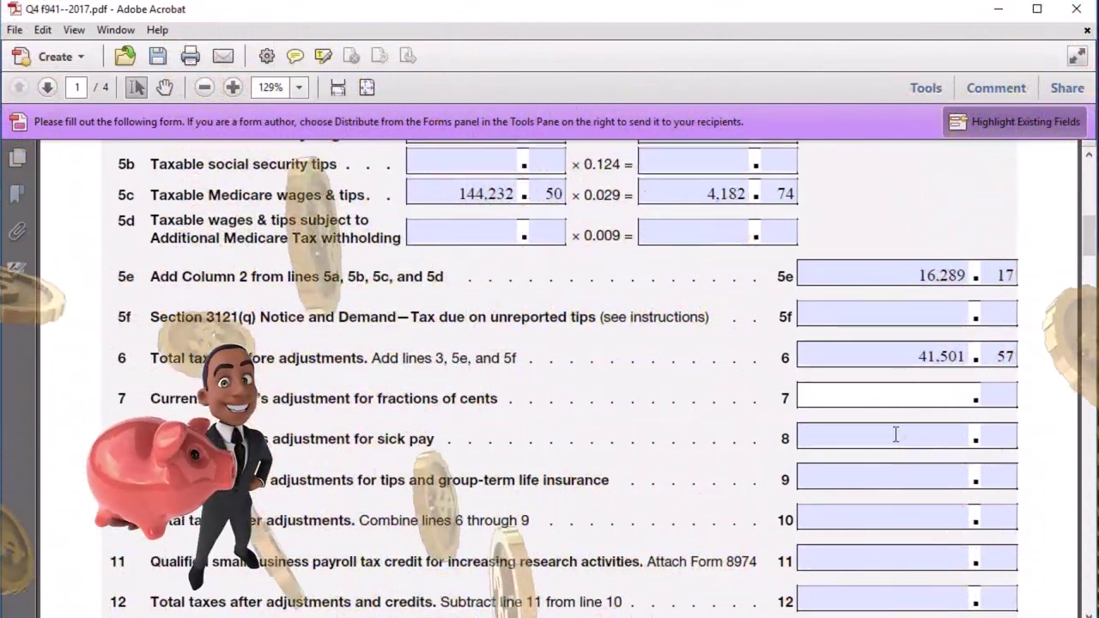
pyautogui.click(896, 435)
pyautogui.scroll(-1, 896, 435)
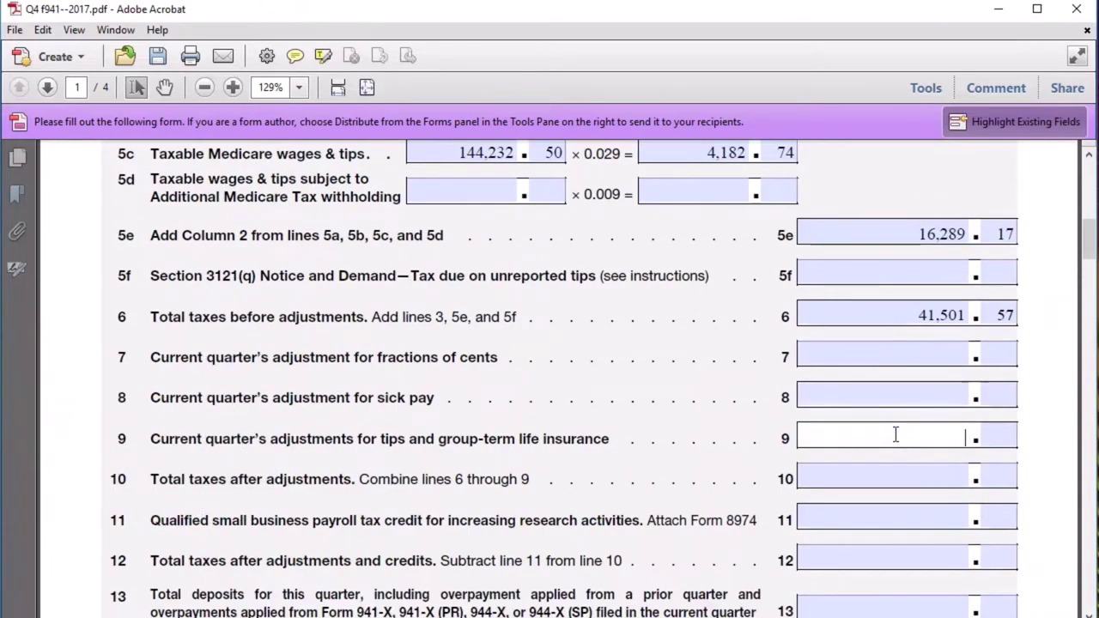
pyautogui.scroll(-1, 896, 435)
pyautogui.click(896, 436)
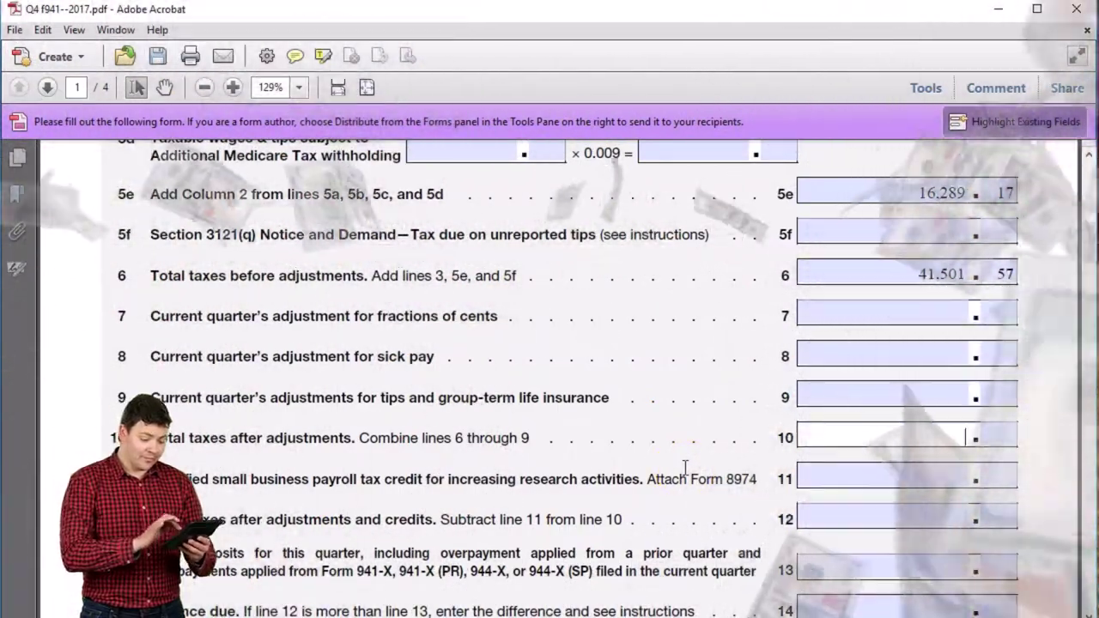
pyautogui.write('41')
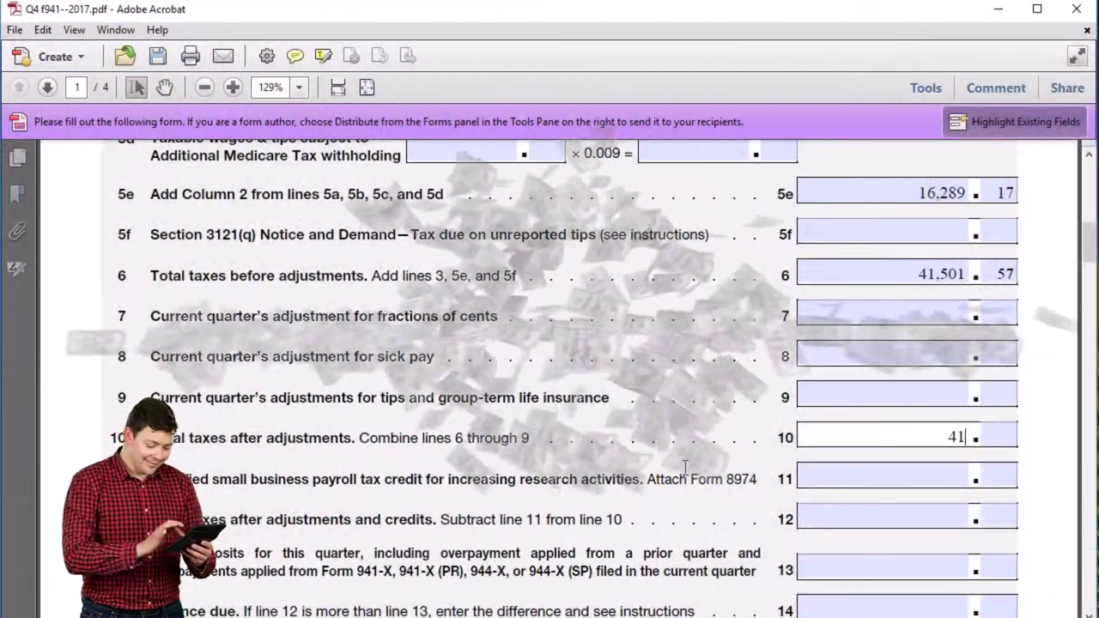
pyautogui.write('.50')
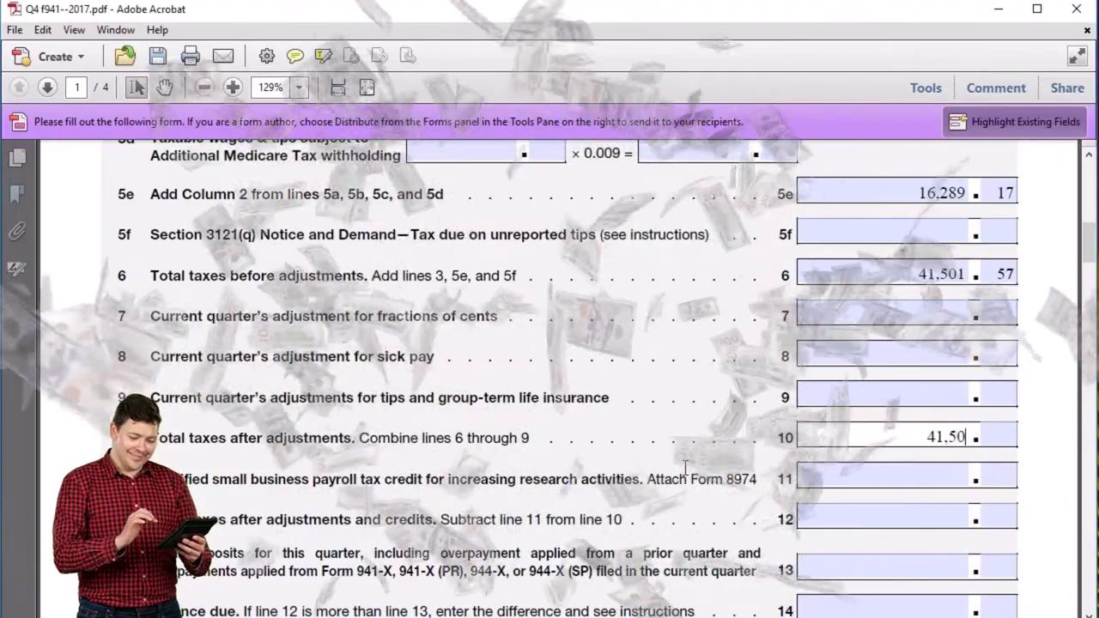
pyautogui.write('1.57')
pyautogui.press('Return')
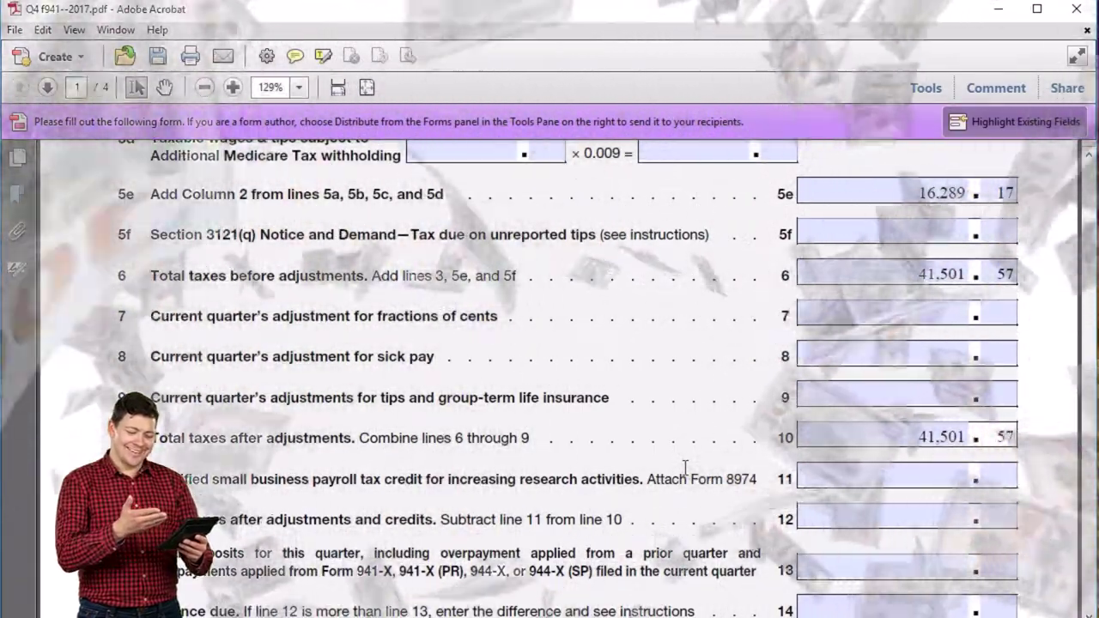
# Step: Skip line 11 and enter 41,501.57 as total taxes after adjustments and credits on line 12
pyautogui.press('Tab')
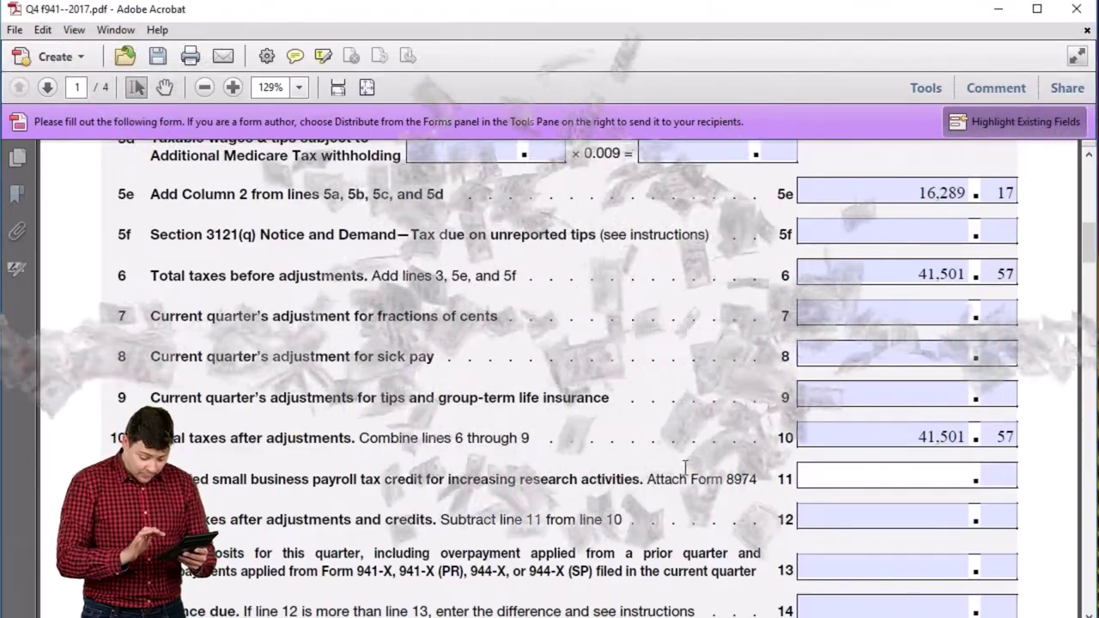
pyautogui.press('Tab')
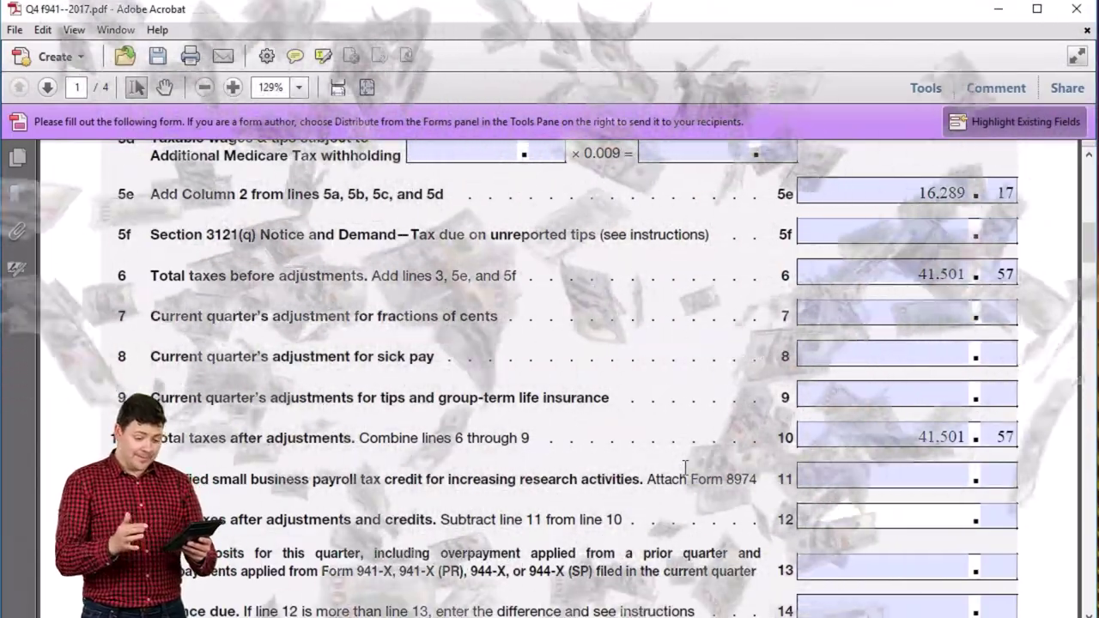
pyautogui.write('5')
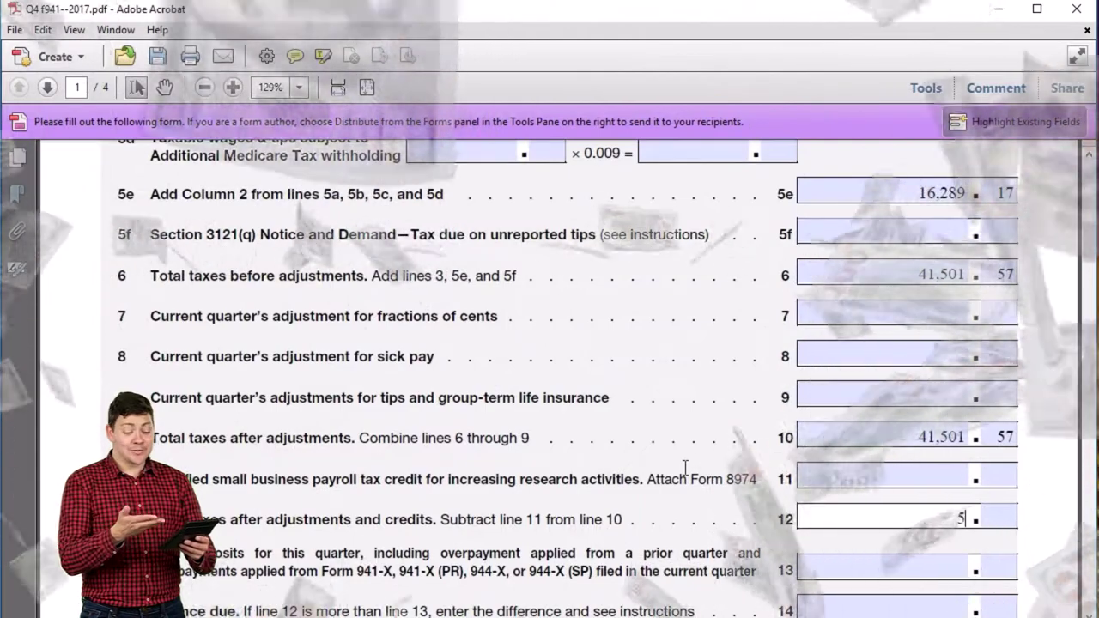
pyautogui.write('1,501')
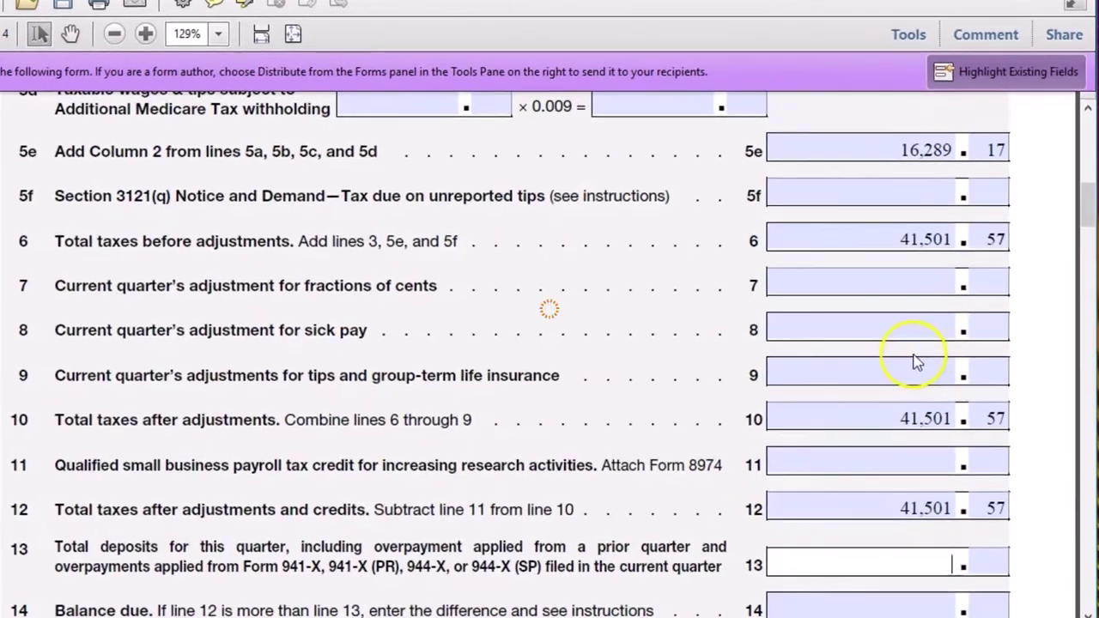
pyautogui.scroll(-1, 899, 365)
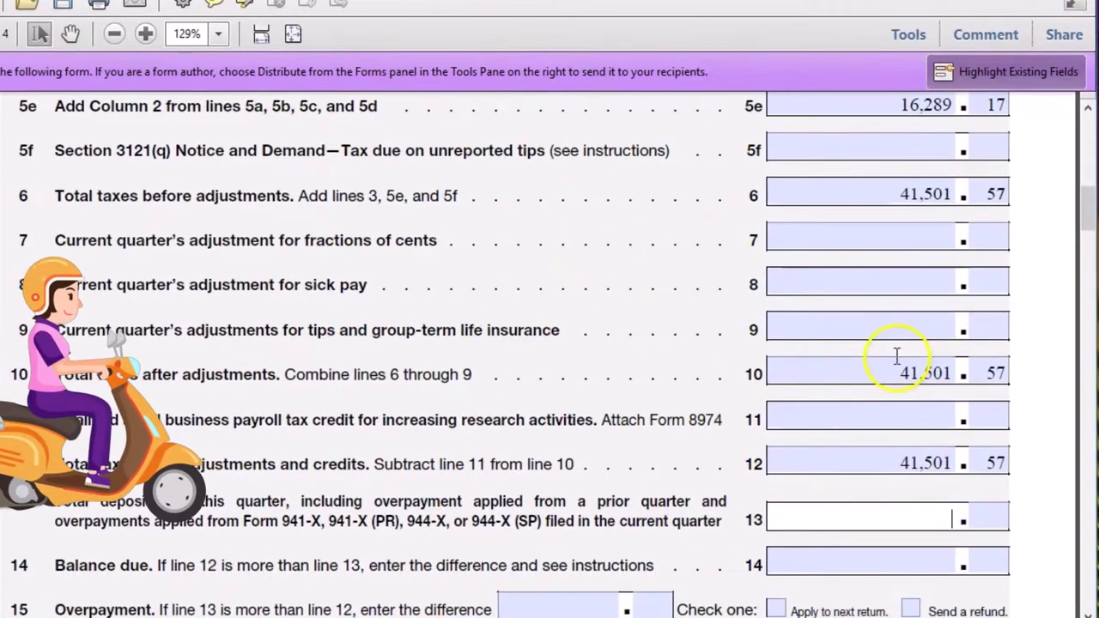
pyautogui.click(958, 451)
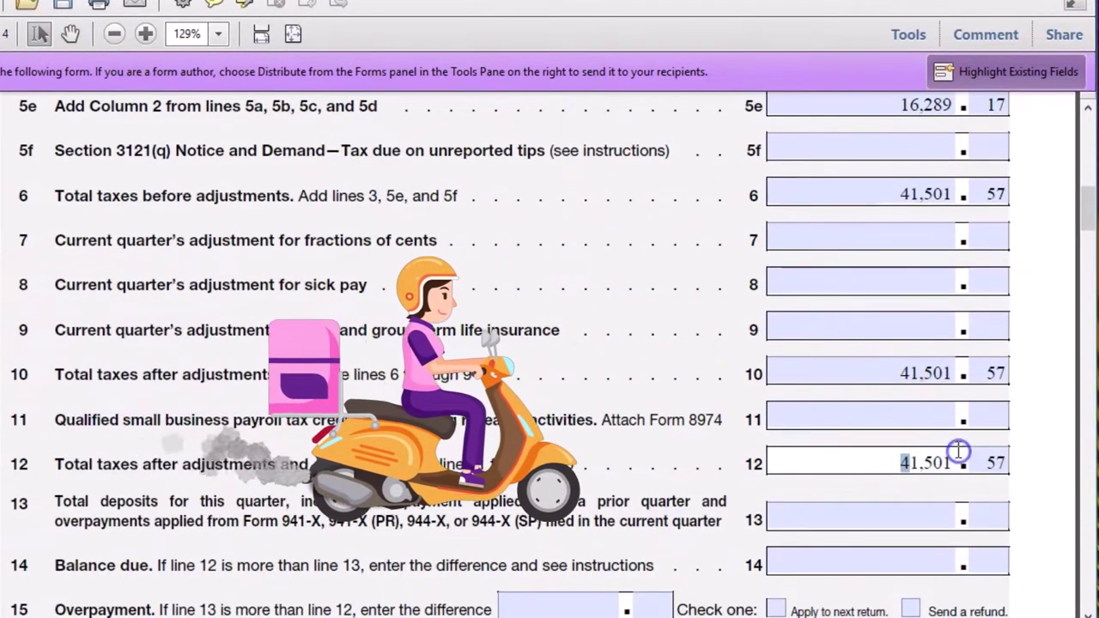
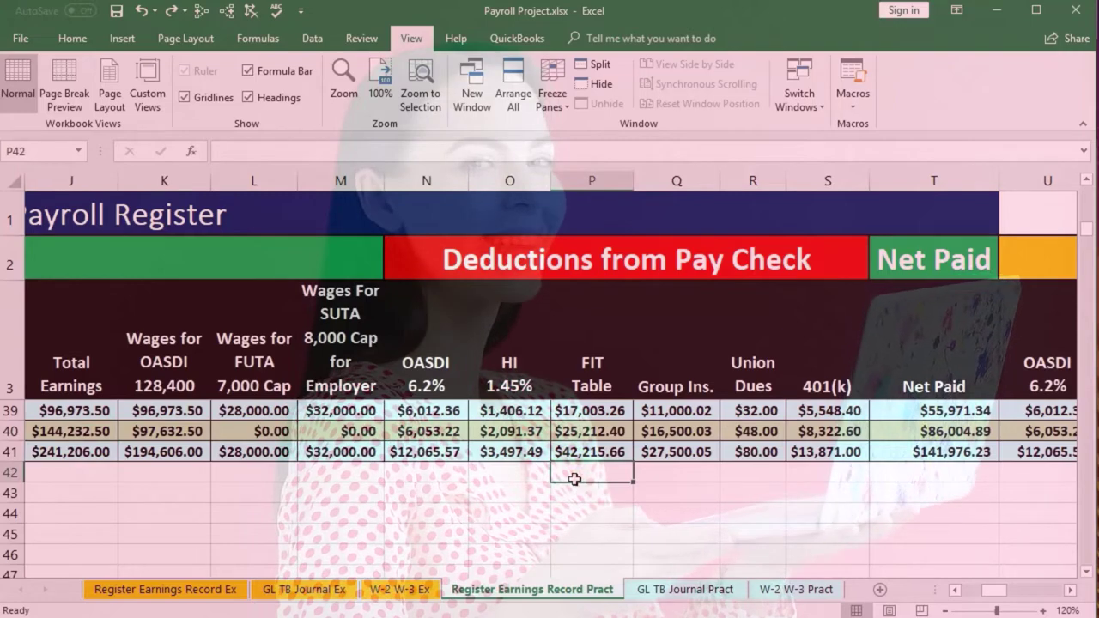
# Step: In the Excel payroll workbook, open the GL TB Journal Pract sheet and move across its journal entries to the Cash-Checking ledger
pyautogui.click(674, 590)
pyautogui.click(716, 464)
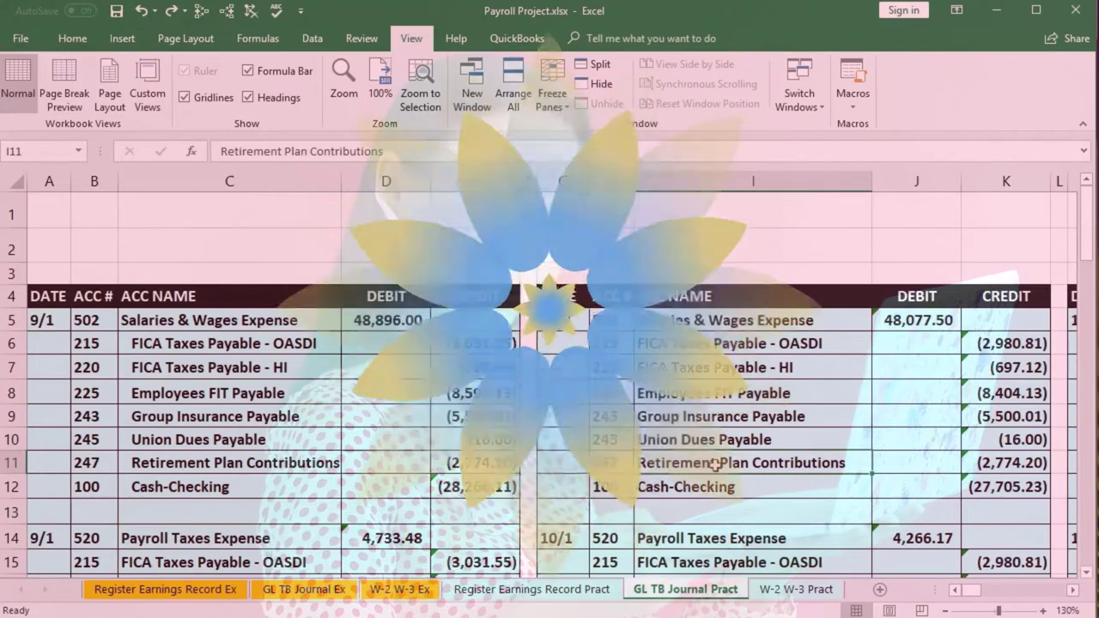
pyautogui.press('Right')
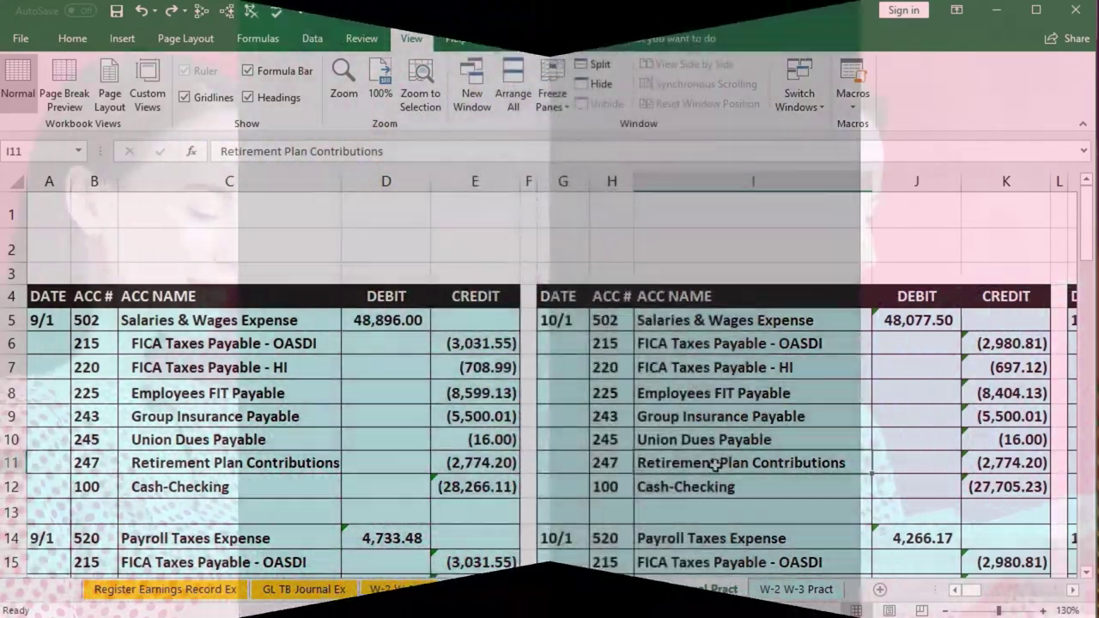
pyautogui.press('Right')
pyautogui.press('Right')
pyautogui.press('Right')
pyautogui.press('Right')
pyautogui.press('Right')
pyautogui.press('Right')
pyautogui.press('Right')
pyautogui.press('Right')
pyautogui.press('Right')
pyautogui.press('Right')
pyautogui.press('Right')
pyautogui.press('Right')
pyautogui.press('Right')
pyautogui.press('Right')
pyautogui.press('Right')
pyautogui.press('Right')
pyautogui.press('Right')
pyautogui.press('Right')
pyautogui.press('Right')
pyautogui.press('Right')
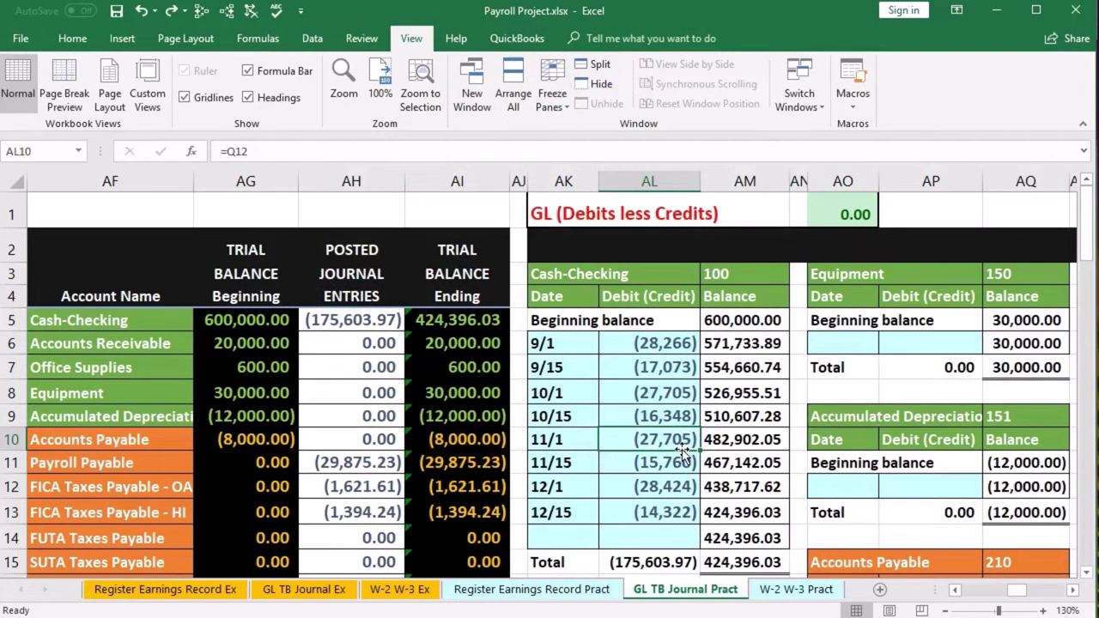
# Step: Go back from the Cash-Checking ledger to examine the trial balance and the journal entries beside it
pyautogui.press('Left')
pyautogui.press('Left')
pyautogui.press('Left')
pyautogui.press('Left')
pyautogui.press('Left')
pyautogui.press('Left')
pyautogui.press('Left')
pyautogui.press('Left')
pyautogui.press('Left')
pyautogui.press('Left')
pyautogui.press('Left')
pyautogui.press('Left')
pyautogui.press('Left')
pyautogui.press('Left')
pyautogui.press('Left')
pyautogui.press('Left')
pyautogui.press('Left')
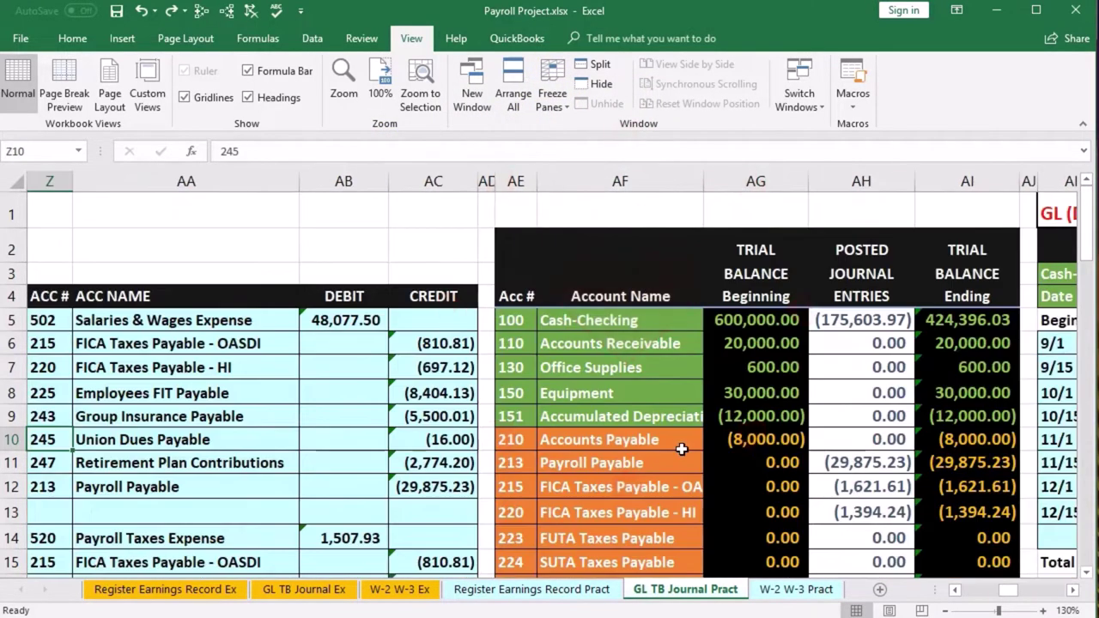
# Step: Examine the 11/15 tax payment entry, highlighting its FICA and FIT debits and checking its Cash-Checking credit
pyautogui.press('Left')
pyautogui.press('Left')
pyautogui.press('Left')
pyautogui.press('Left')
pyautogui.press('Left')
pyautogui.press('Left')
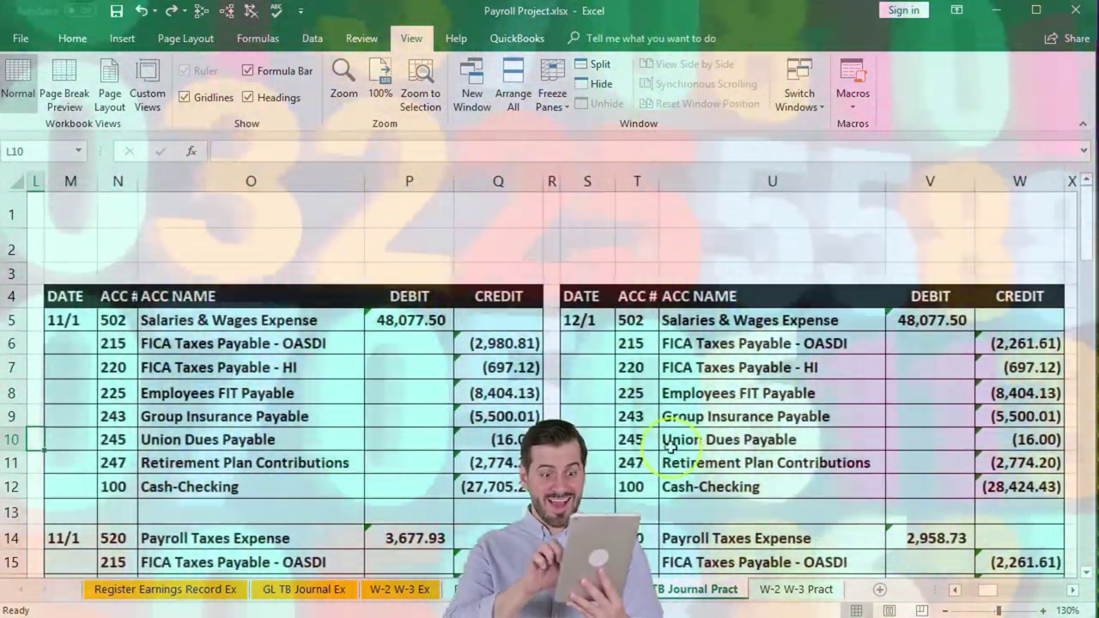
pyautogui.scroll(-4, 230, 410)
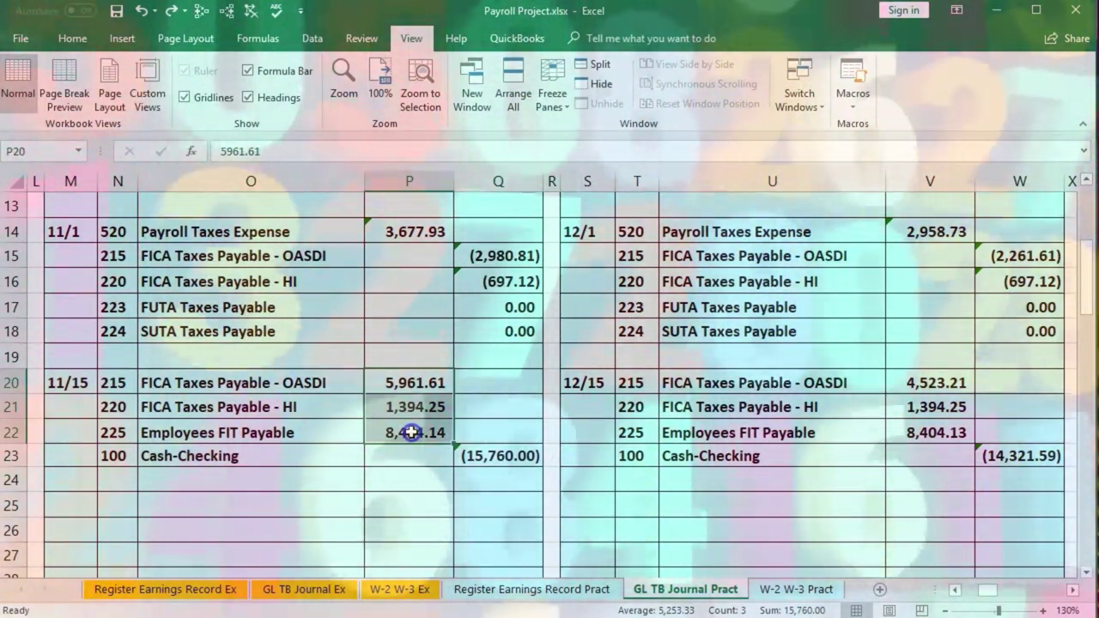
pyautogui.moveTo(411, 432); pyautogui.dragTo(411, 433)
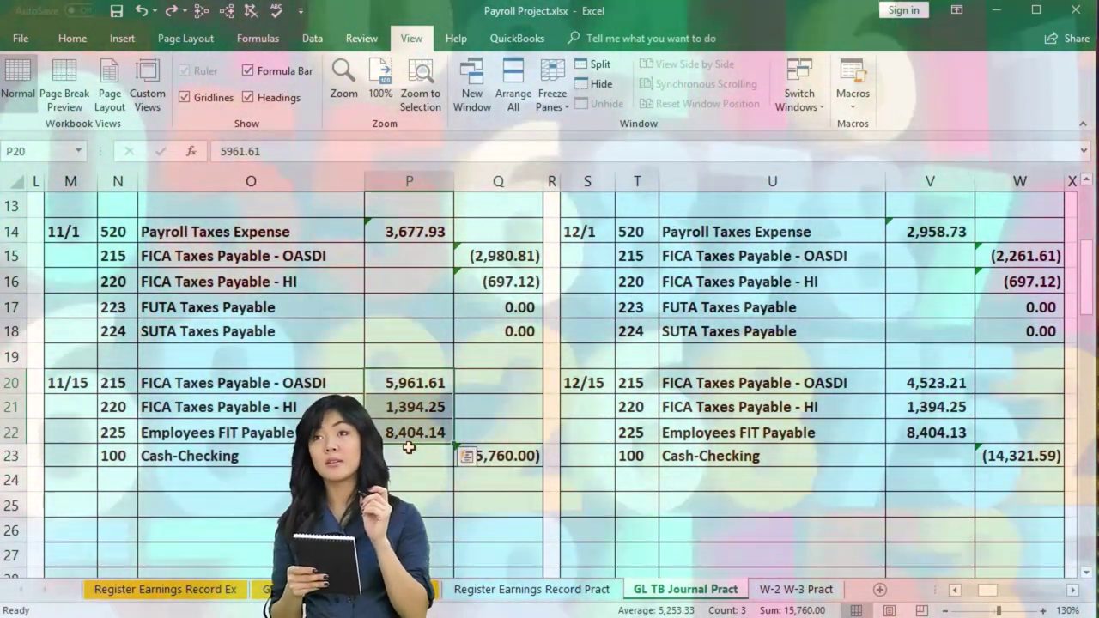
pyautogui.click(477, 458)
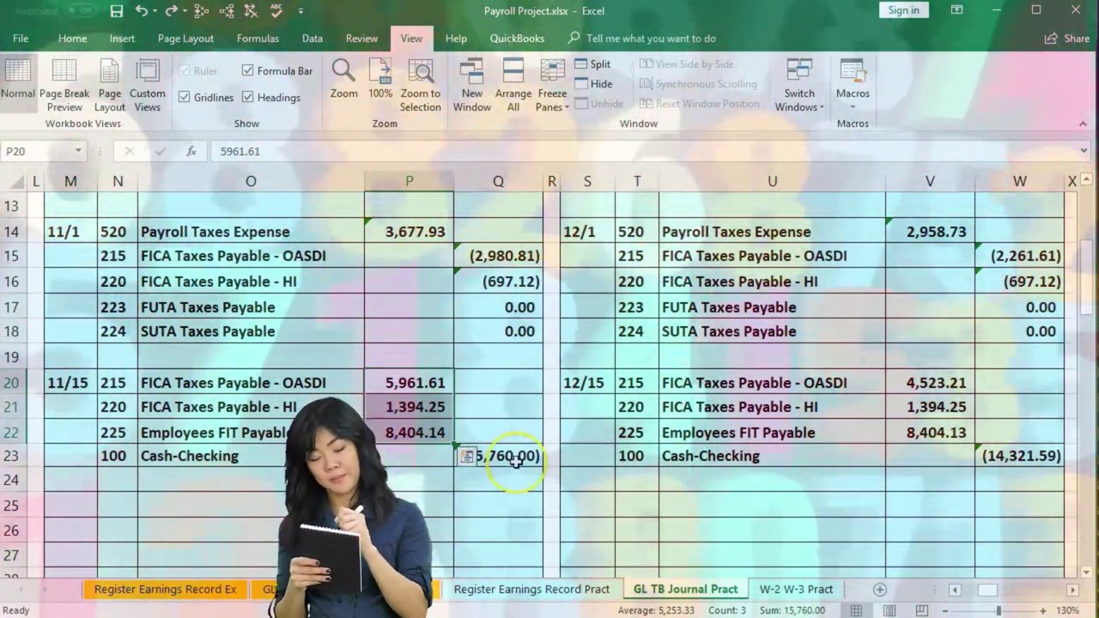
pyautogui.click(513, 461)
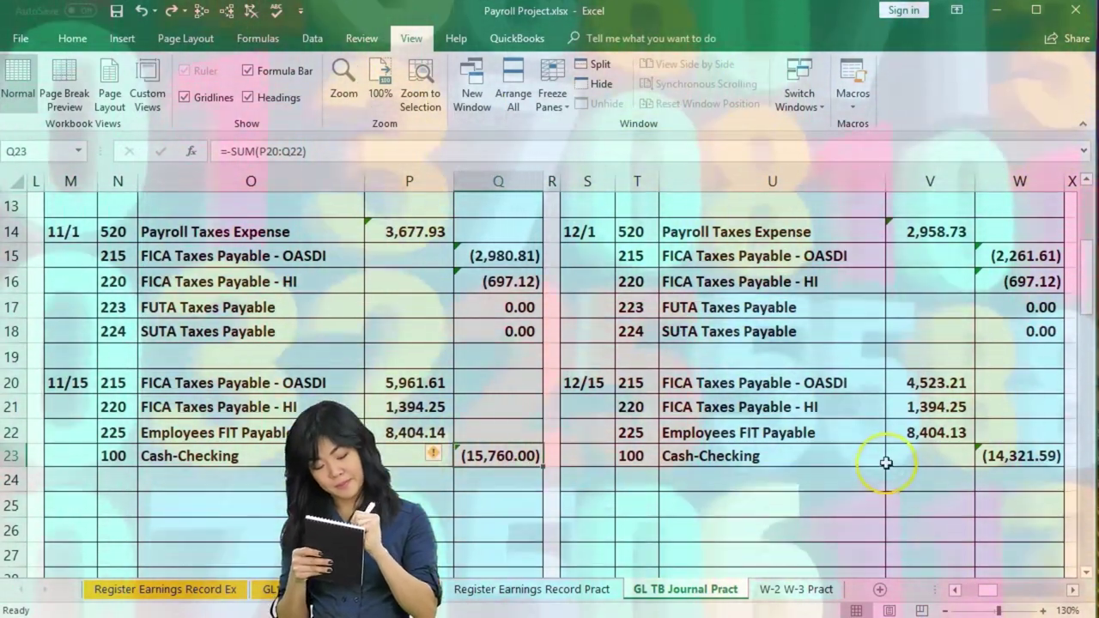
# Step: Review the Cash-Checking line of the 12/15 payroll tax payment entry
pyautogui.click(887, 462)
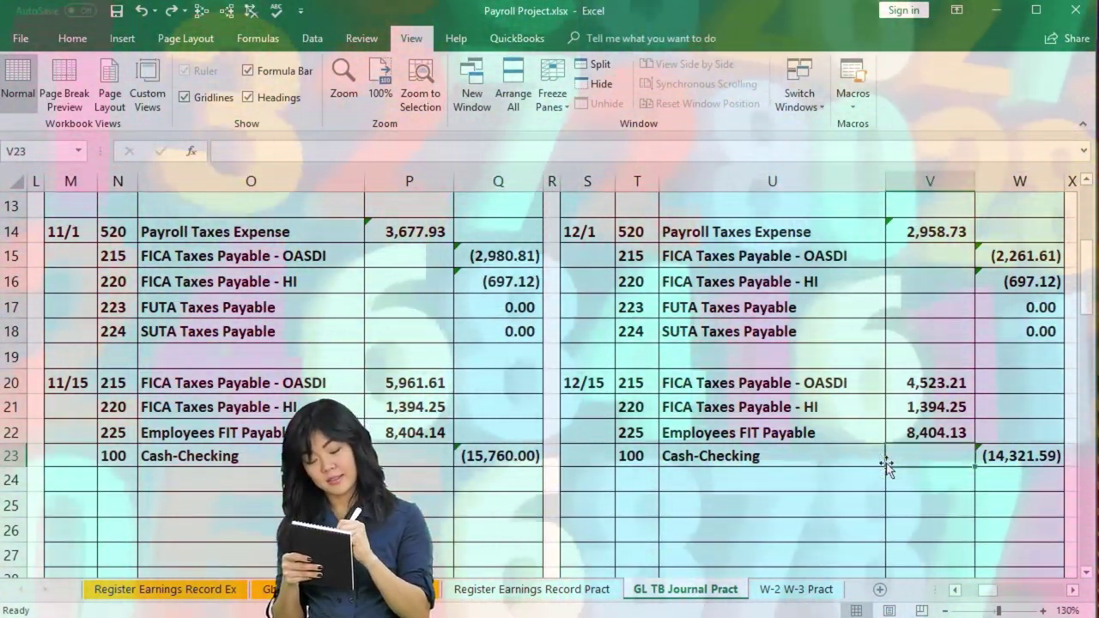
pyautogui.press('Right')
pyautogui.press('Right')
pyautogui.press('Right')
pyautogui.press('Right')
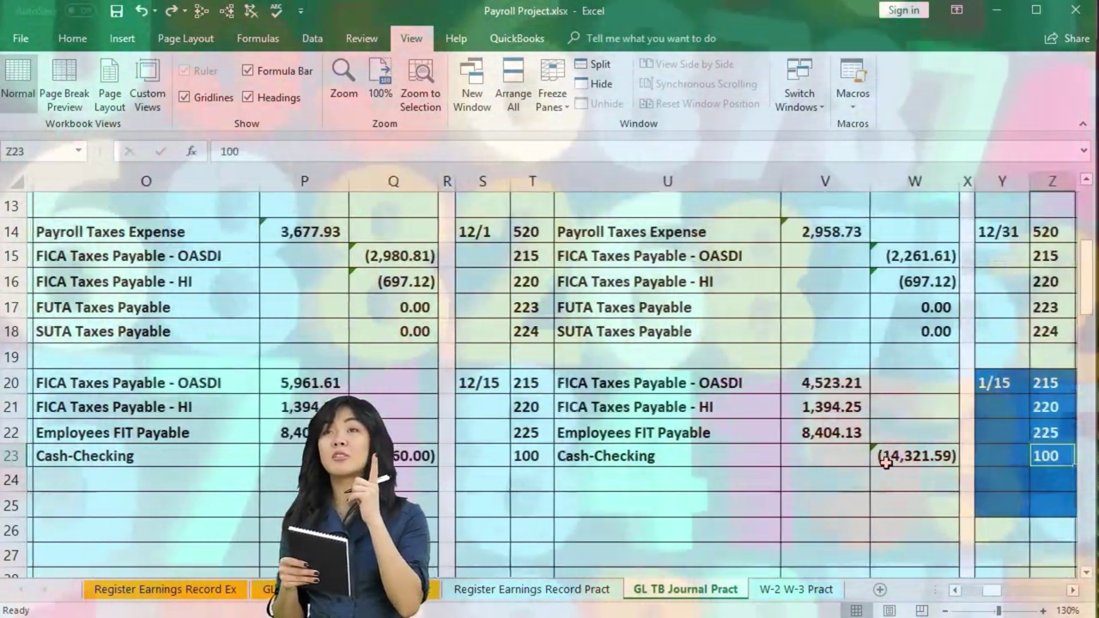
pyautogui.press('Right')
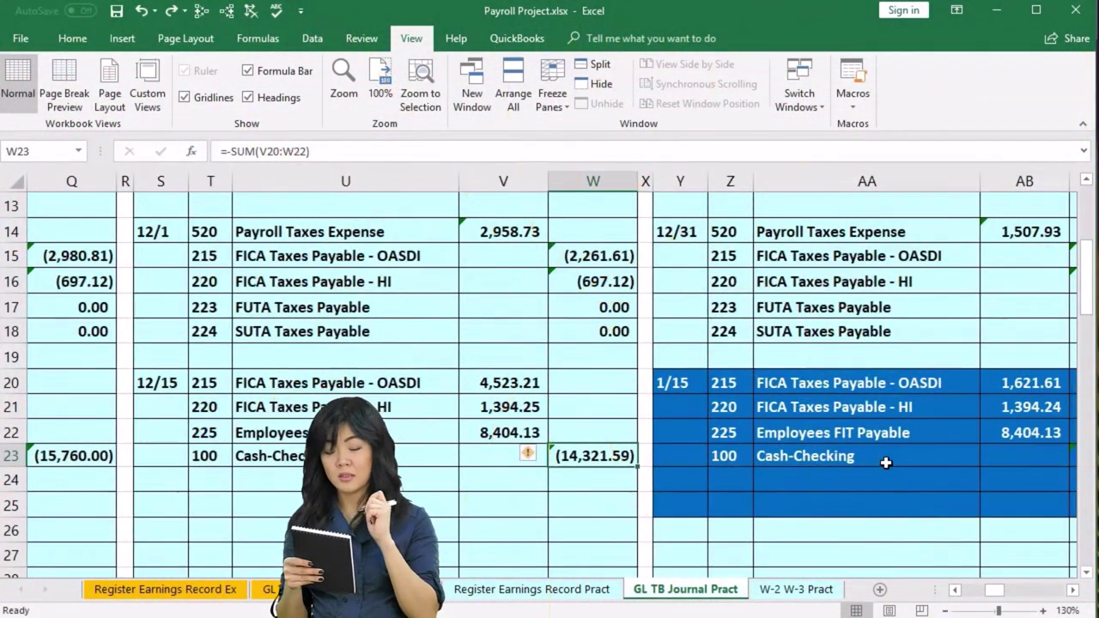
pyautogui.moveTo(202, 455); pyautogui.dragTo(271, 462)
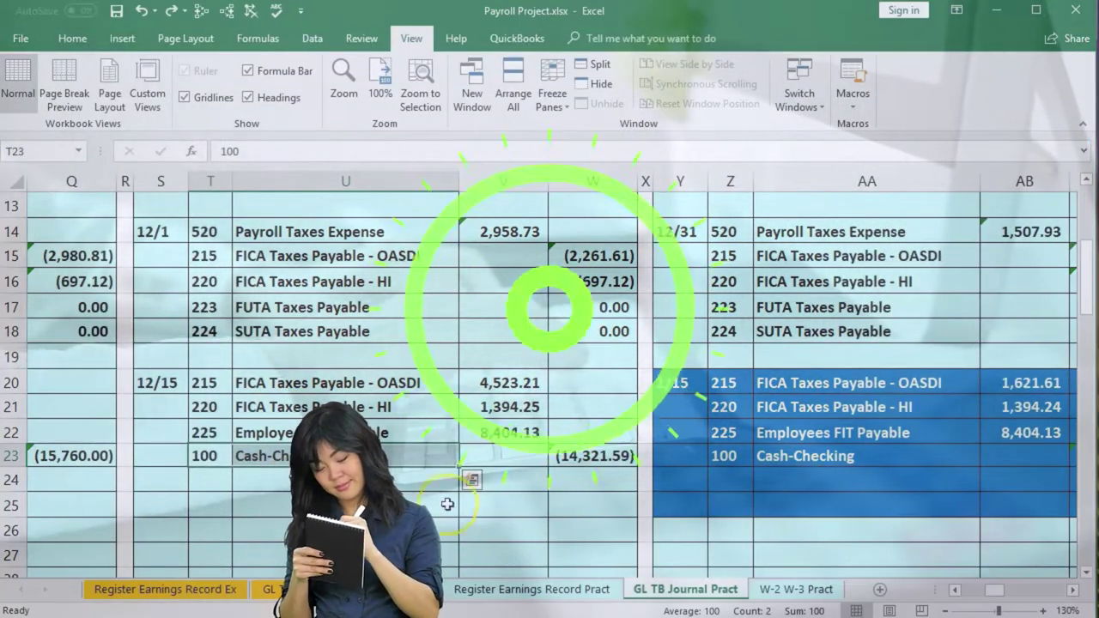
pyautogui.press('Right')
pyautogui.press('Right')
pyautogui.press('Right')
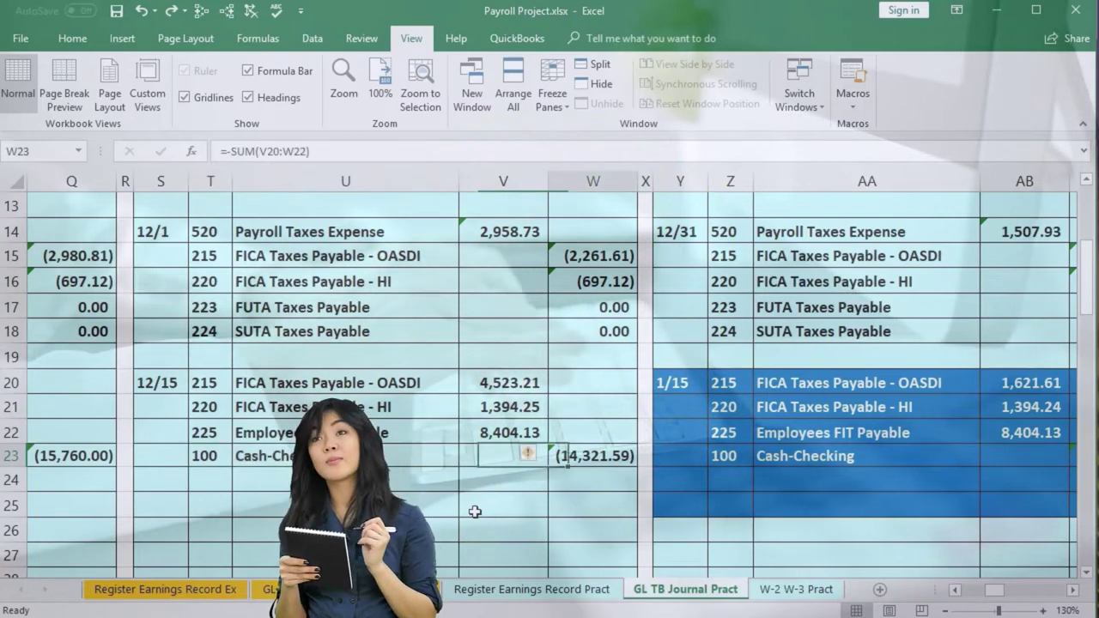
# Step: Examine the date and the Cash-Checking line of the 1/15 payroll tax payment entry
pyautogui.press('Right')
pyautogui.press('Right')
pyautogui.press('Right')
pyautogui.press('Right')
pyautogui.press('Right')
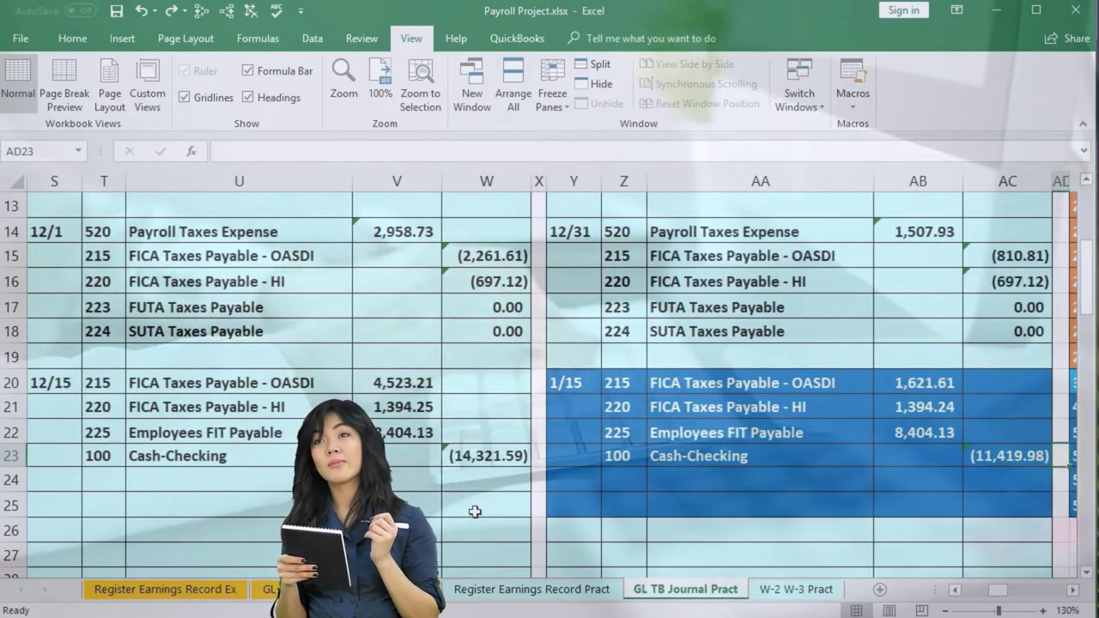
pyautogui.click(561, 380)
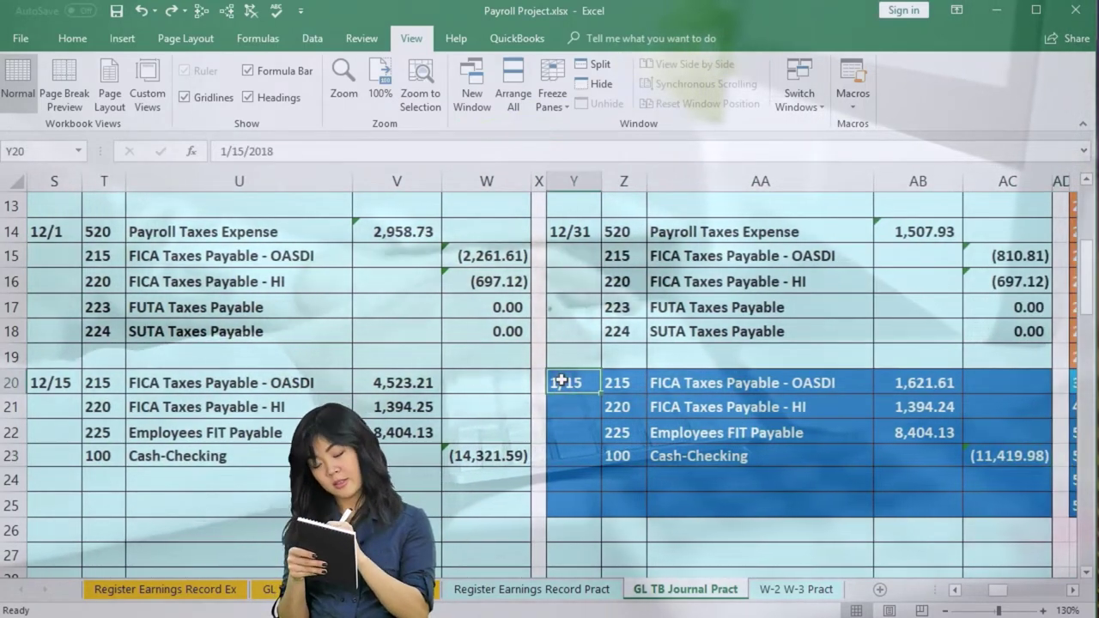
pyautogui.moveTo(620, 455); pyautogui.dragTo(1013, 459)
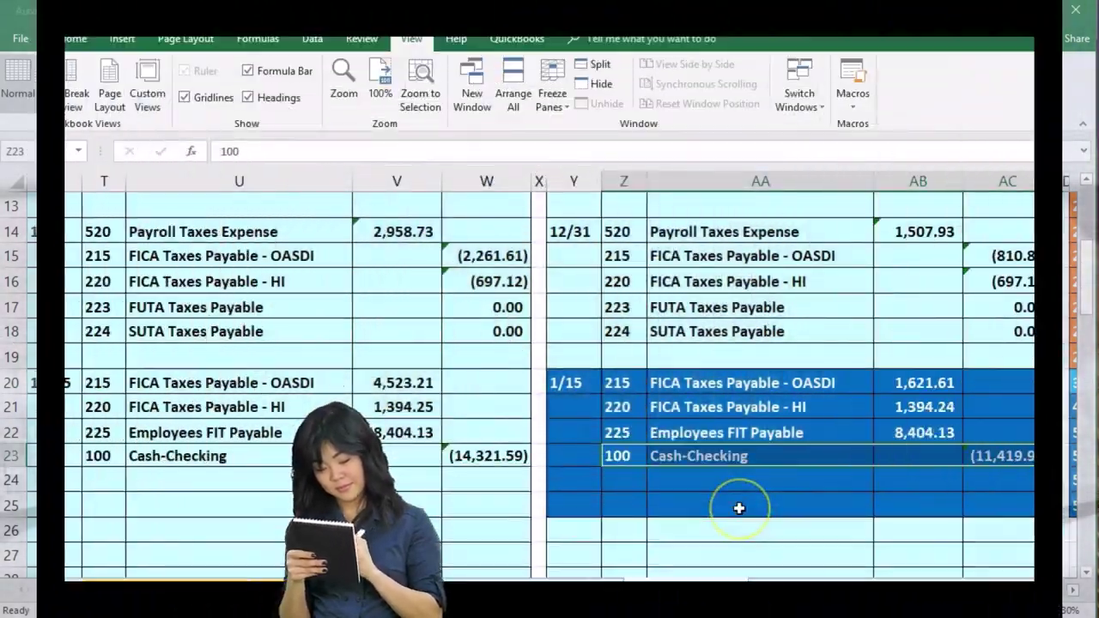
# Step: Return to the 11/15 tax payment entry and highlight its OASDI, HI and FIT debit amounts to check their sum
pyautogui.press('Left')
pyautogui.press('Left')
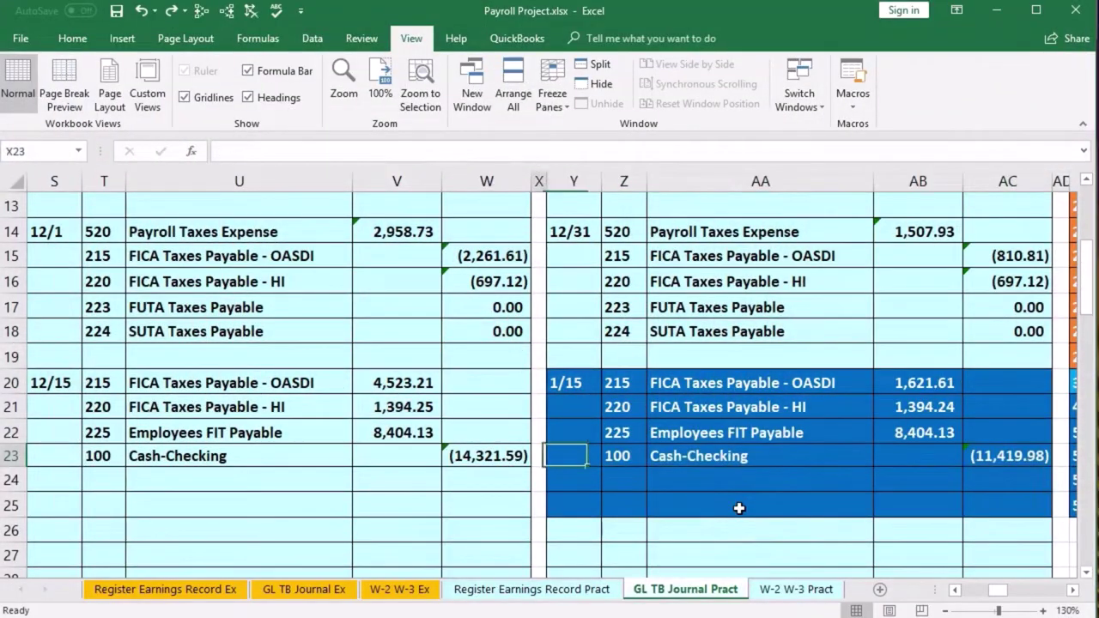
pyautogui.press('Left')
pyautogui.press('Left')
pyautogui.press('Left')
pyautogui.press('Left')
pyautogui.press('Left')
pyautogui.press('Left')
pyautogui.press('Left')
pyautogui.press('Left')
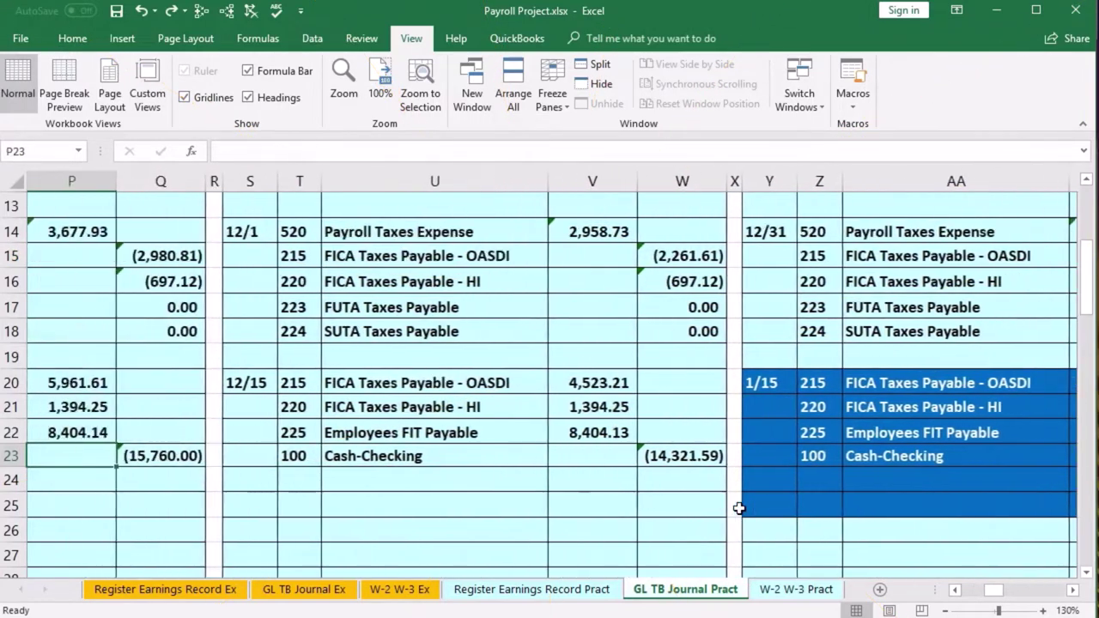
pyautogui.press('Left')
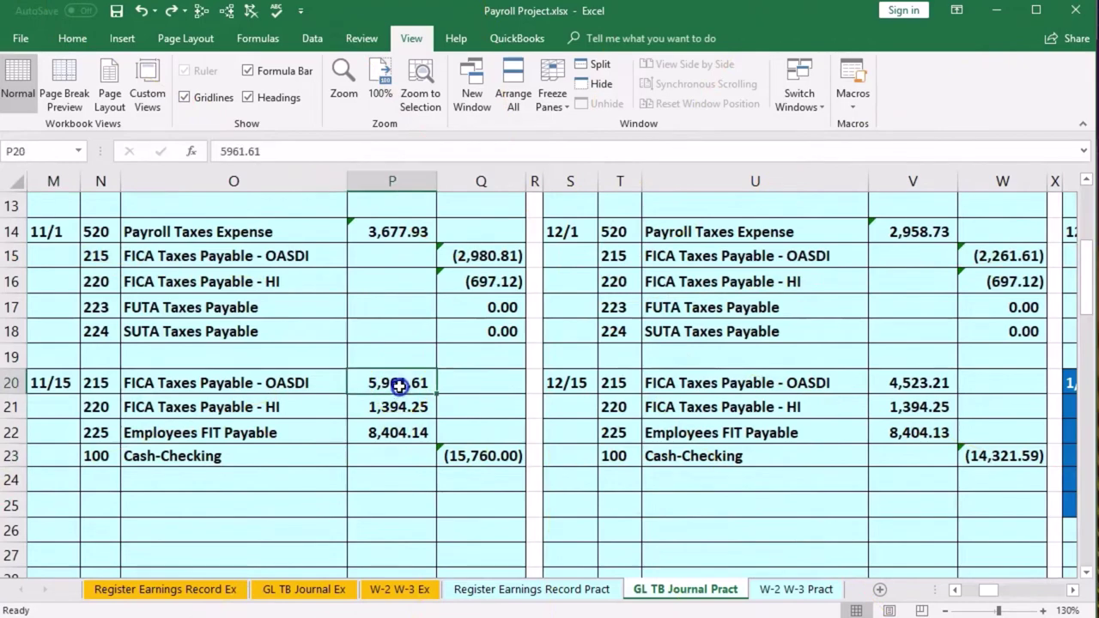
pyautogui.moveTo(399, 386); pyautogui.dragTo(398, 429)
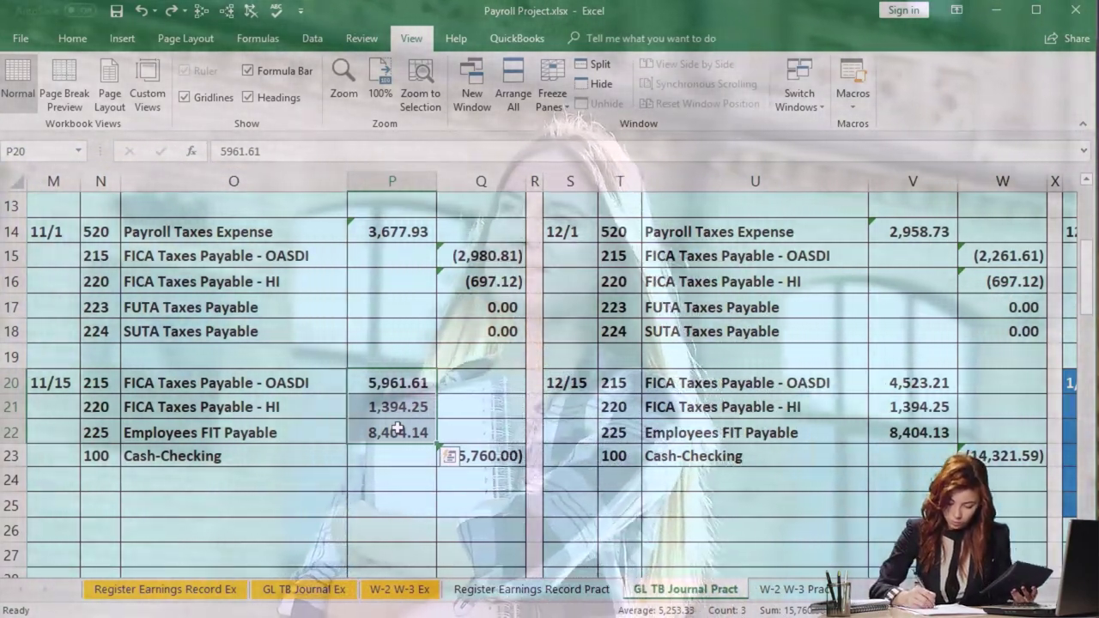
# Step: Inspect the FUTA and SUTA lines and the Cash-Checking credit in the tax payment entry preceding 11/15
pyautogui.press('Left')
pyautogui.press('Left')
pyautogui.press('Left')
pyautogui.press('Left')
pyautogui.press('Left')
pyautogui.press('Left')
pyautogui.press('Left')
pyautogui.press('Left')
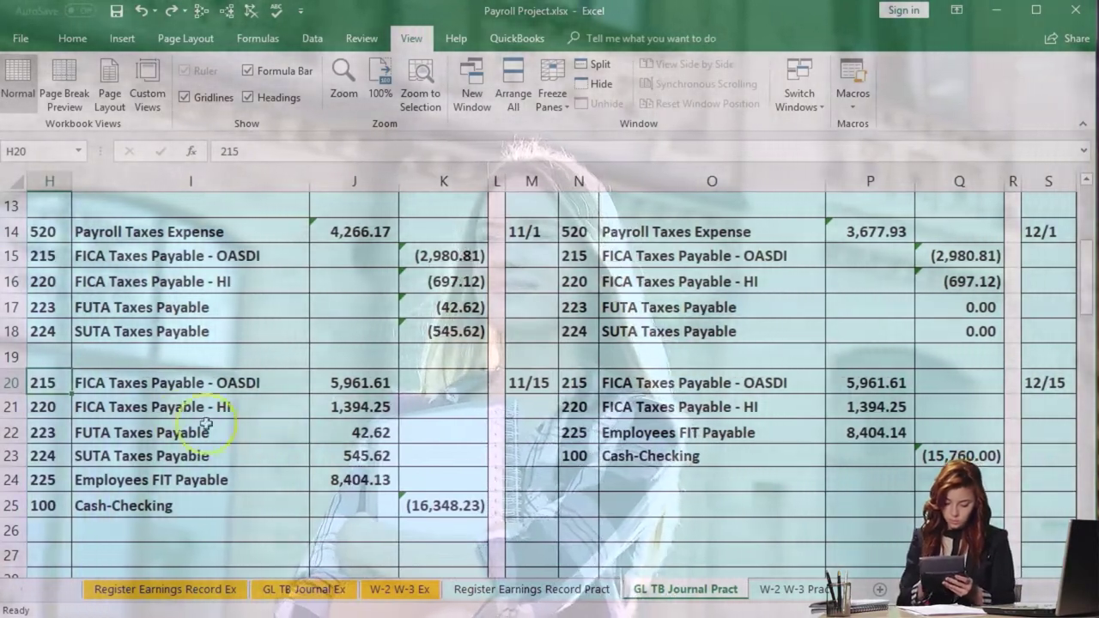
pyautogui.click(175, 431)
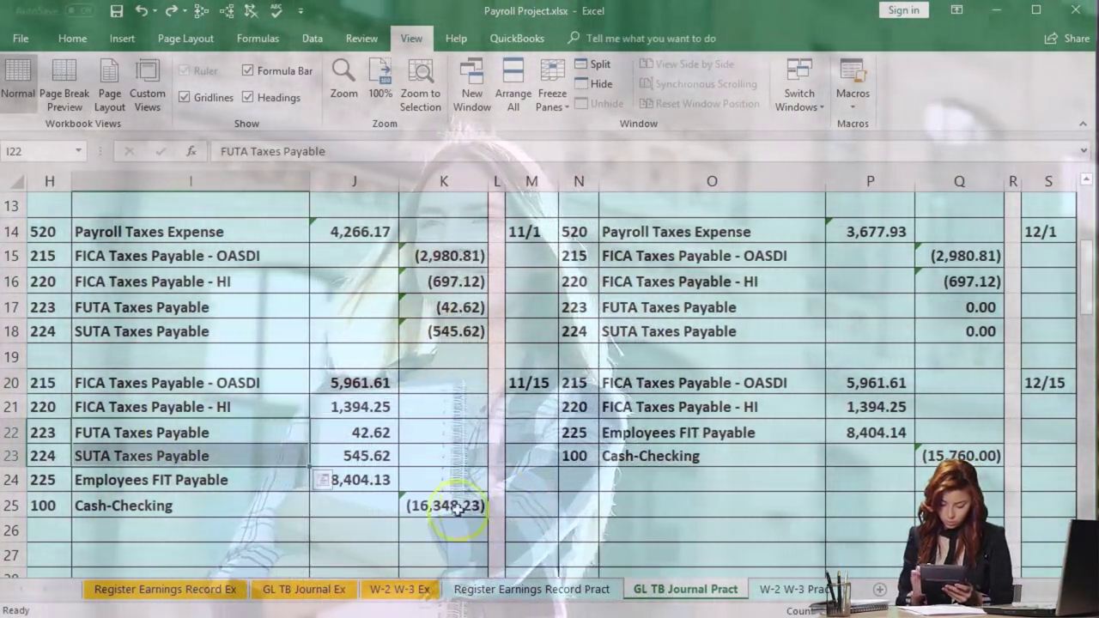
pyautogui.click(449, 510)
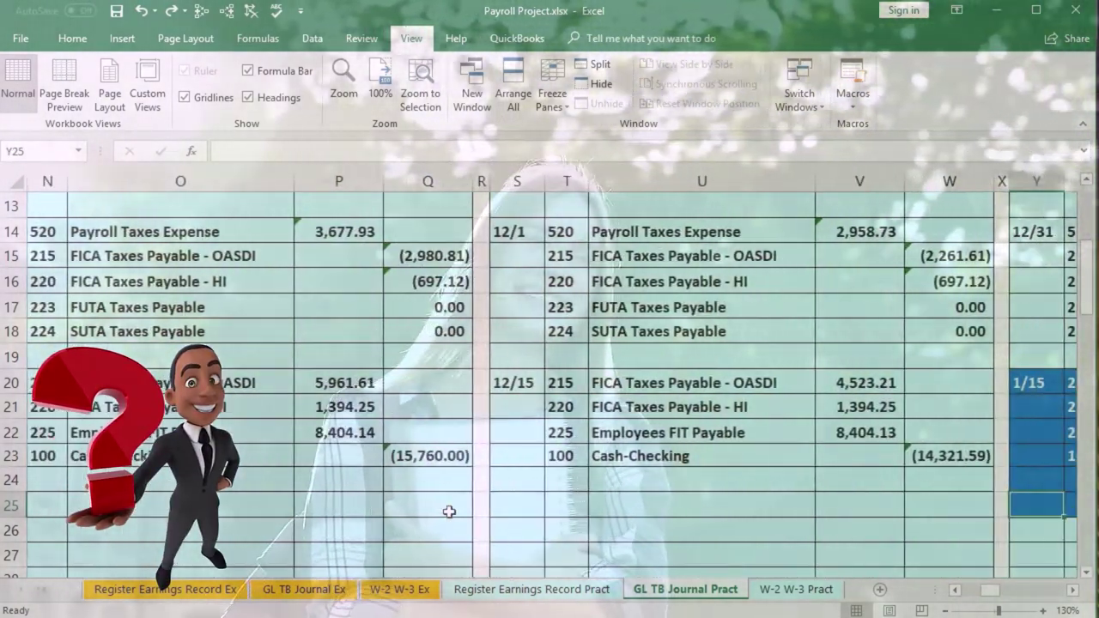
# Step: Select the Cash-Checking credits of the 11/15, 12/15 and 1/15 tax payments together to check their sum
pyautogui.click(429, 455)
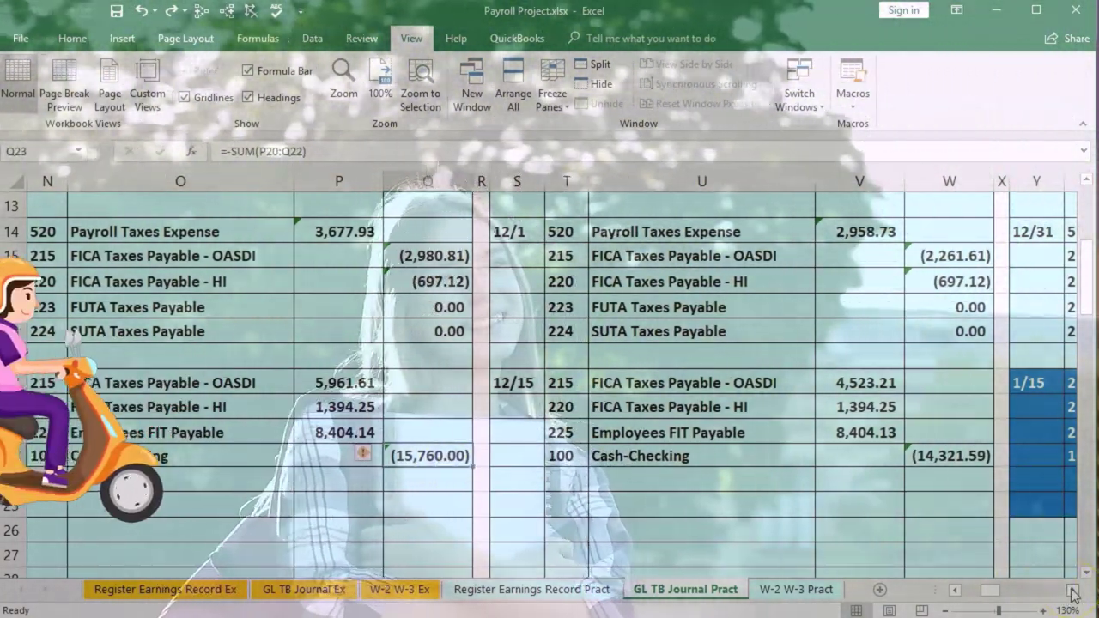
pyautogui.hscroll(3, 1072, 595)
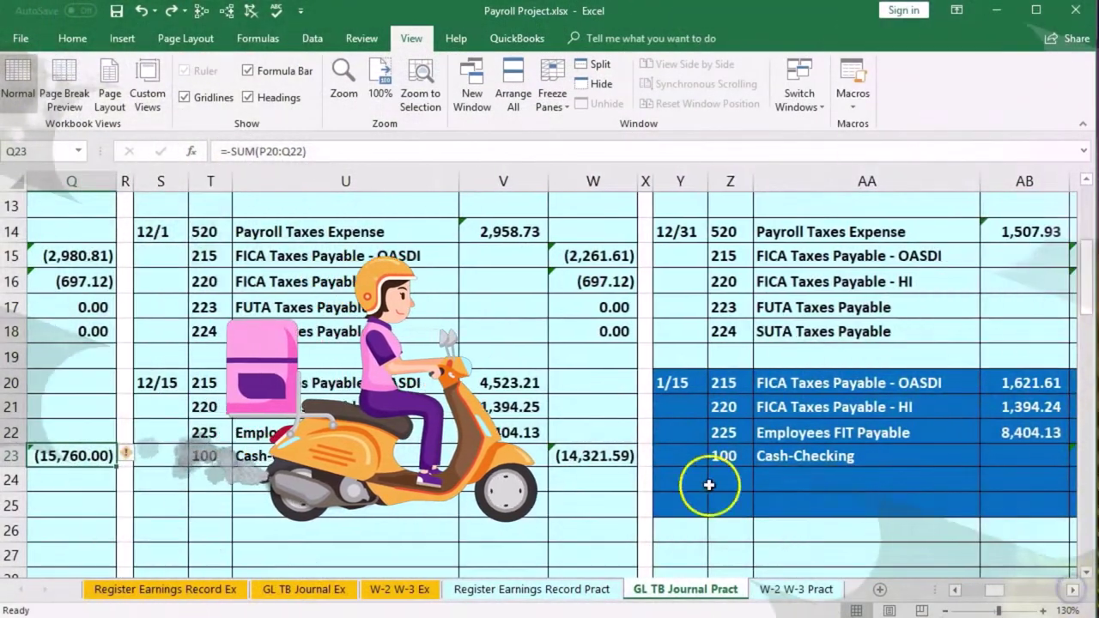
pyautogui.keyDown('ctrl'); pyautogui.click(592, 456); pyautogui.keyUp('ctrl')
pyautogui.hscroll(2, 1072, 590)
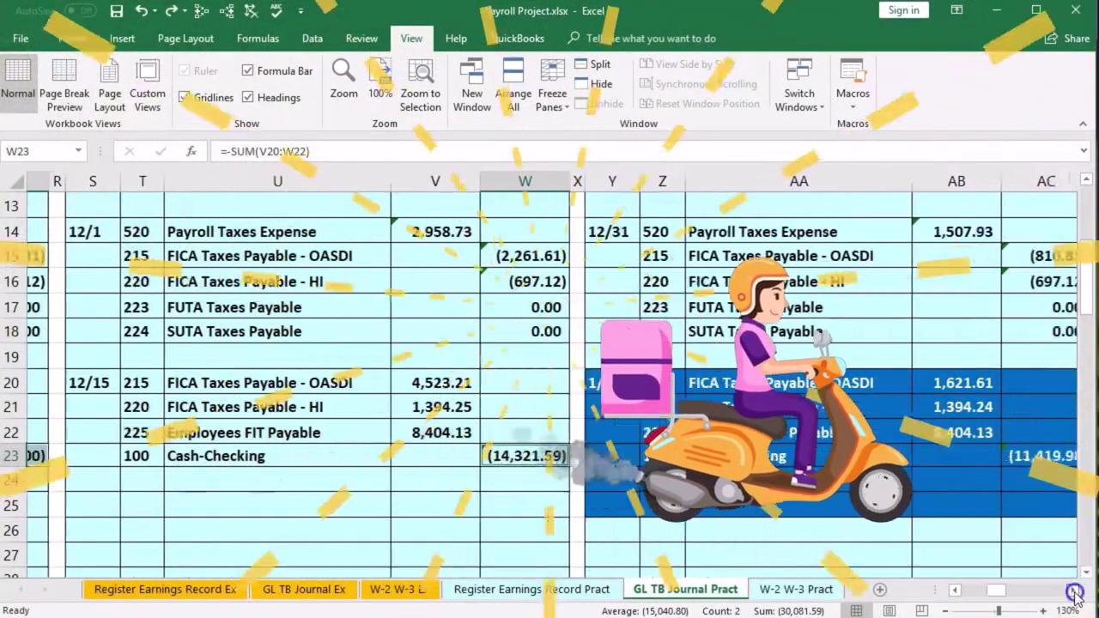
pyautogui.keyDown('ctrl'); pyautogui.click(1007, 456); pyautogui.keyUp('ctrl')
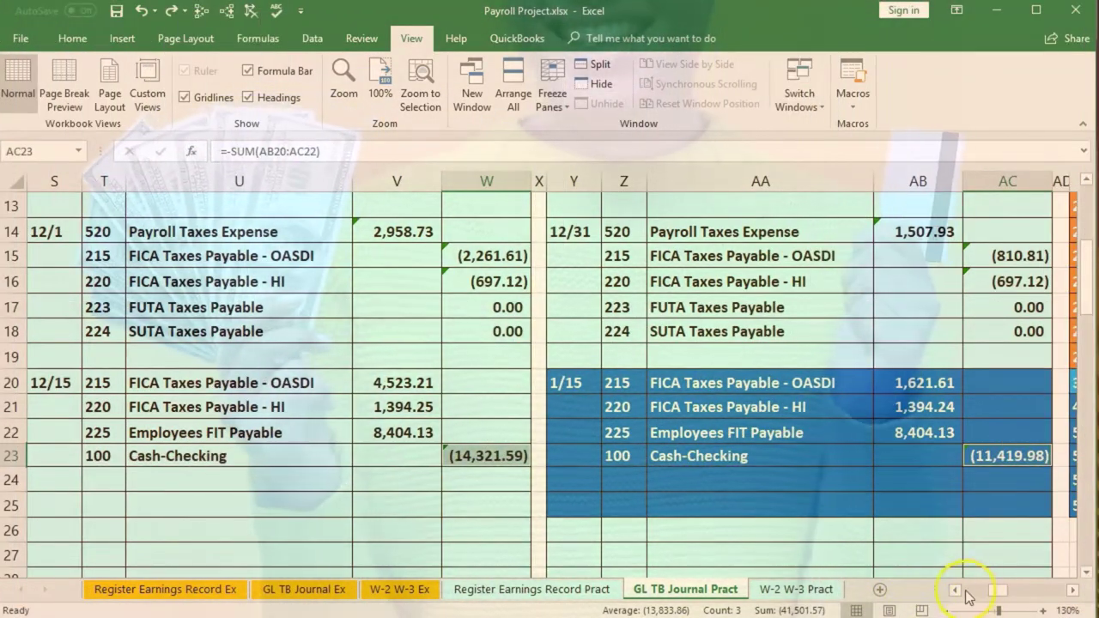
# Step: Clear the Calculator and add the 11/15 and 12/15 tax payments, 15760 + 14321.59
pyautogui.hscroll(-3, 954, 590)
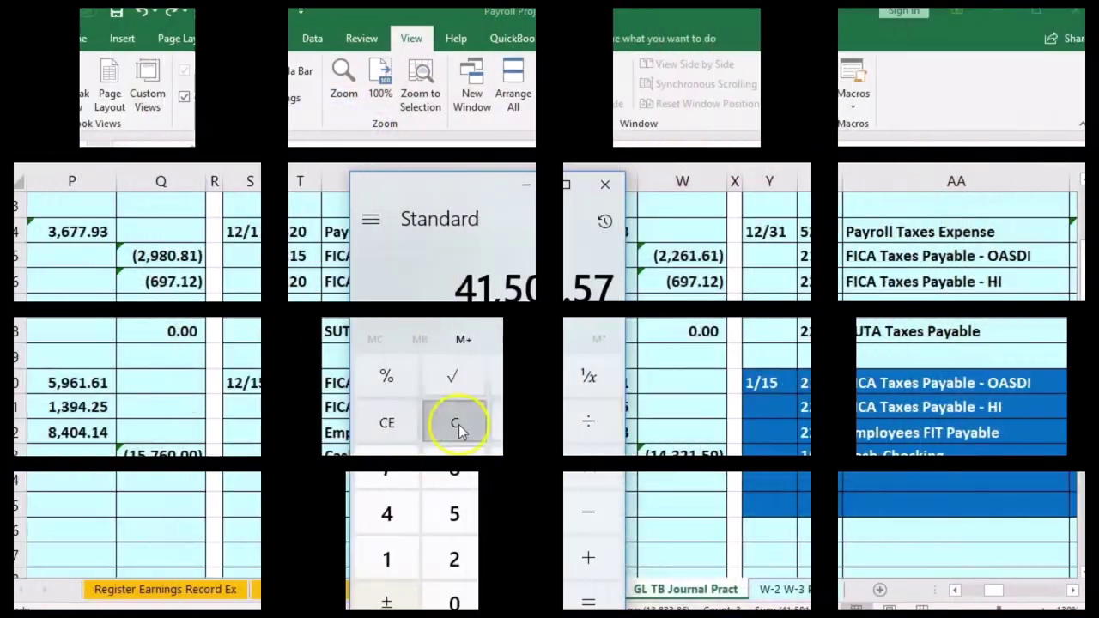
pyautogui.click(457, 425)
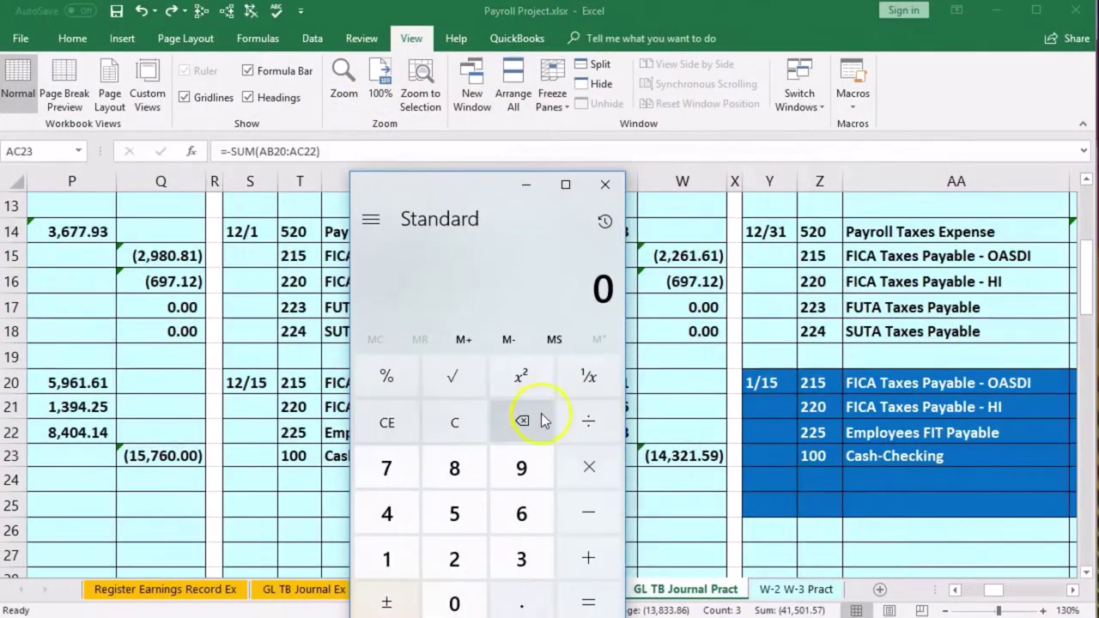
pyautogui.write('1')
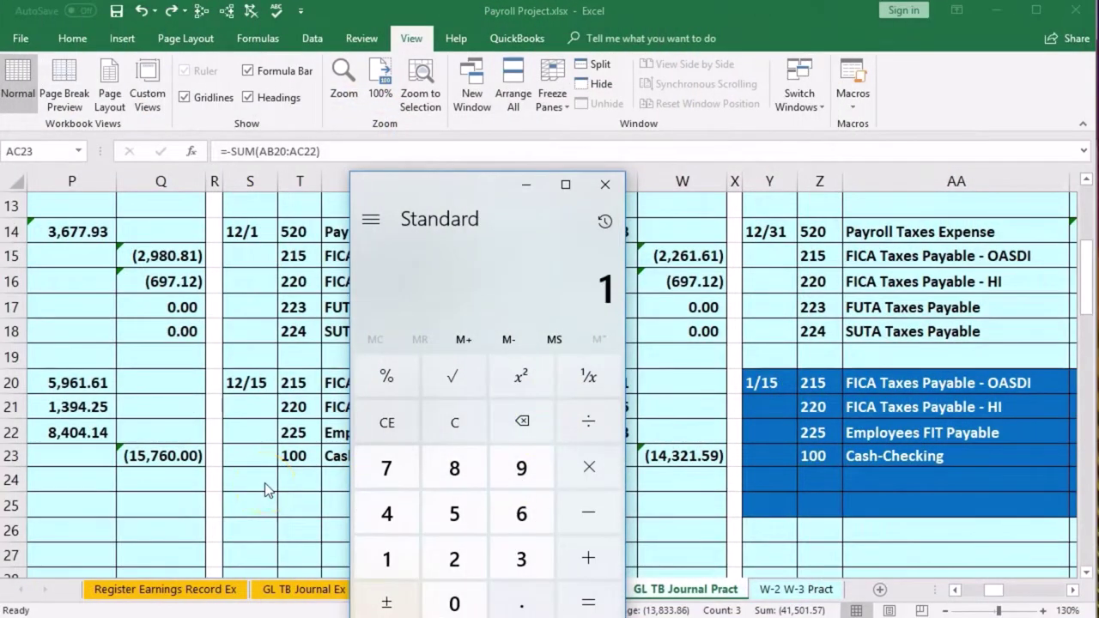
pyautogui.write('576')
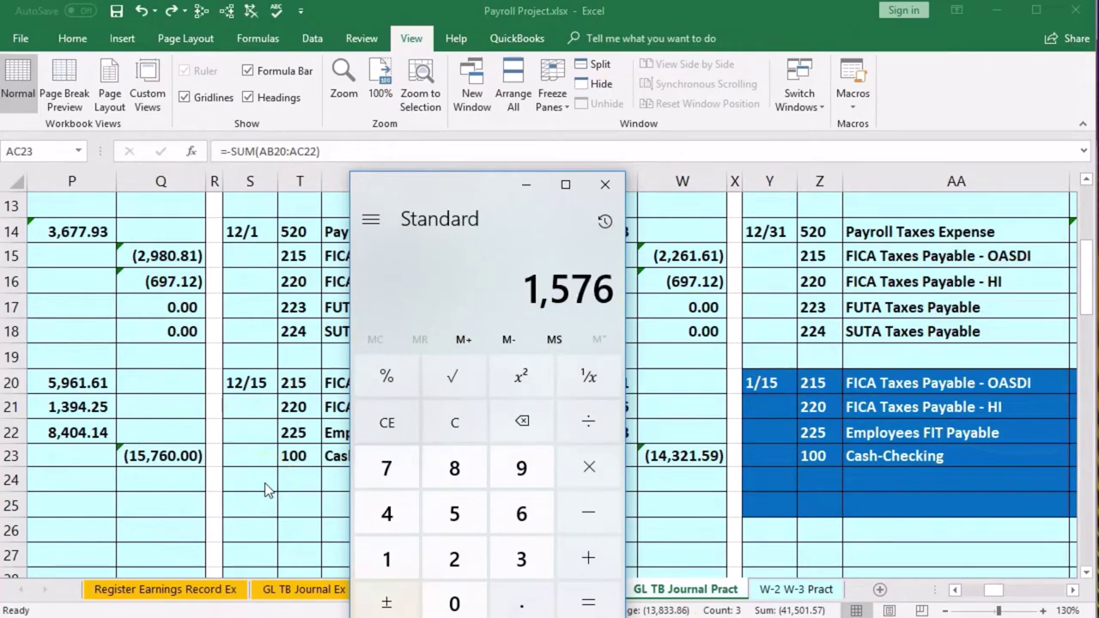
pyautogui.write('0 + 1432')
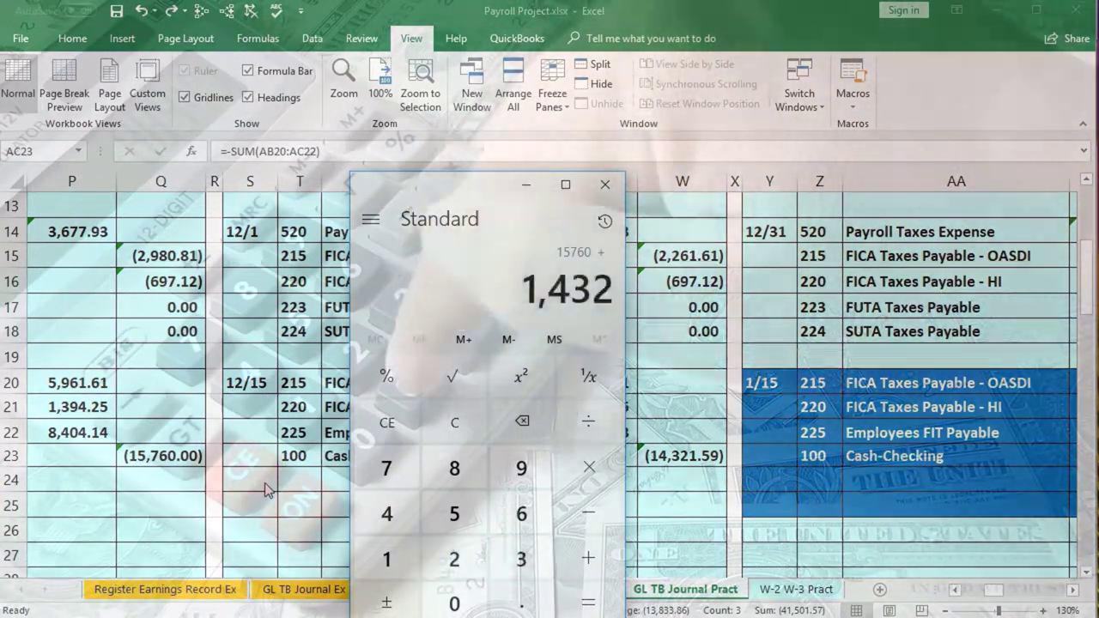
pyautogui.write('1.59 +')
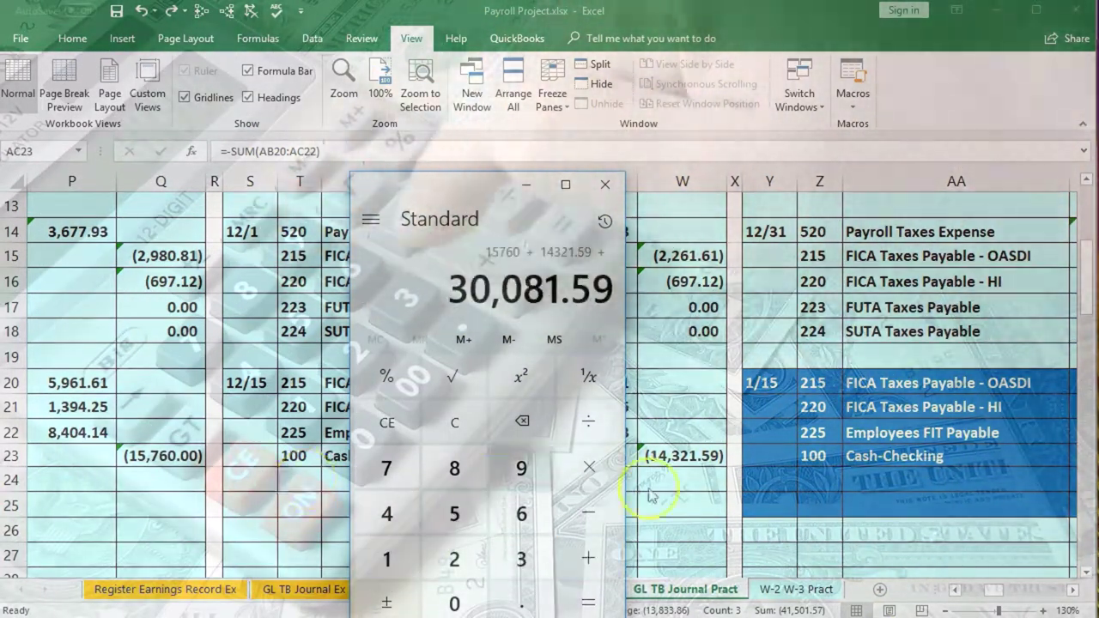
# Step: Bring the 1/15 payment into view and add its 11,419.98 to the running total in Calculator
pyautogui.click(526, 184)
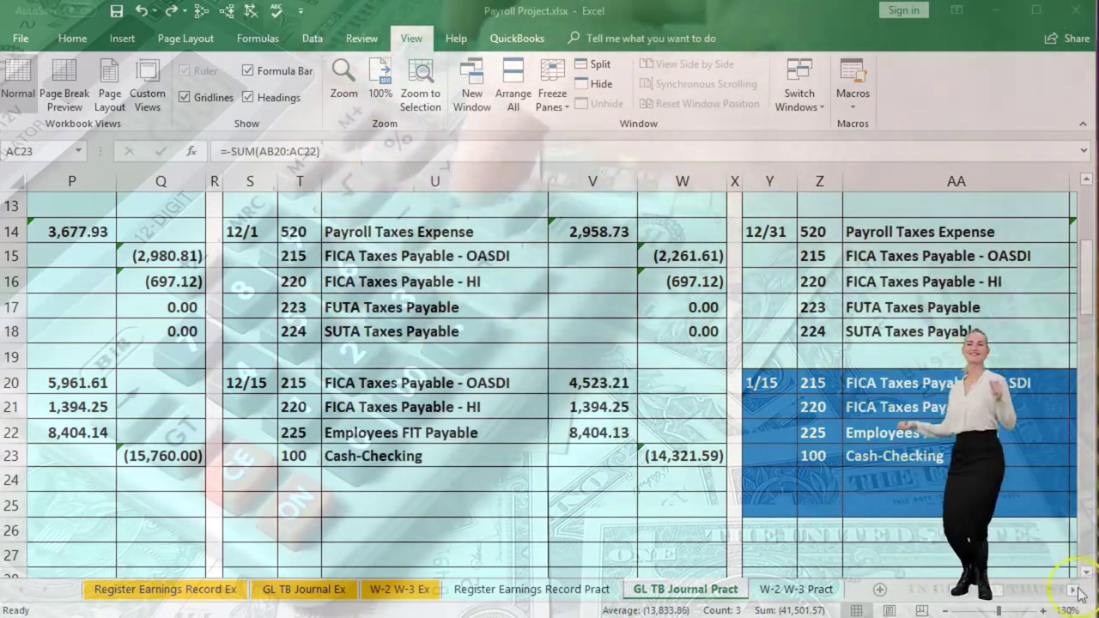
pyautogui.click(1073, 591)
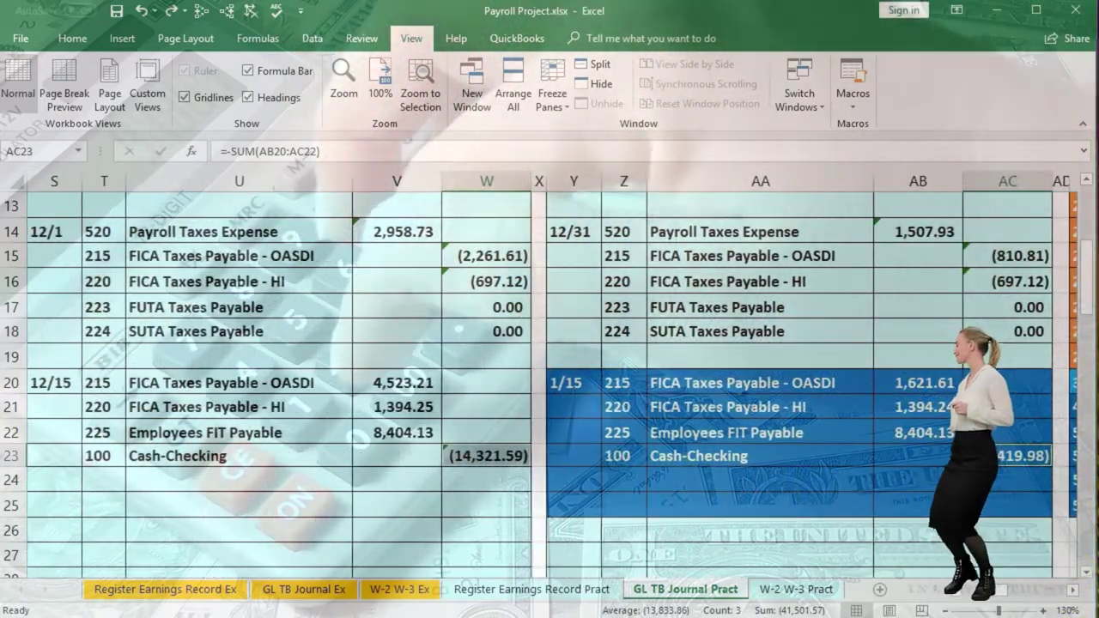
pyautogui.hotkey('alt', 'Tab')
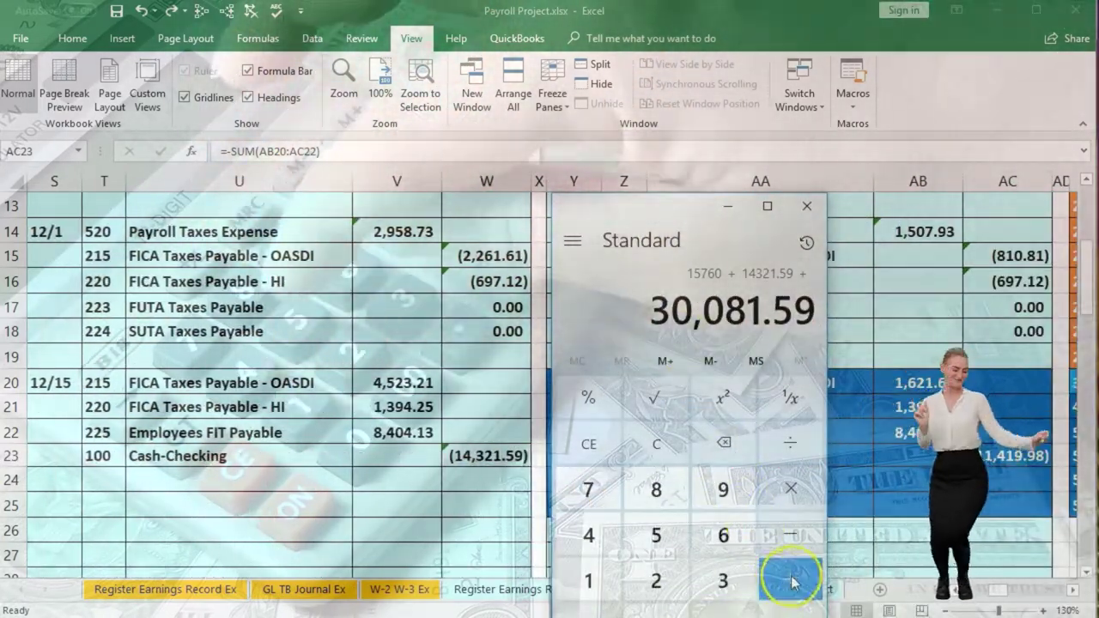
pyautogui.write('1')
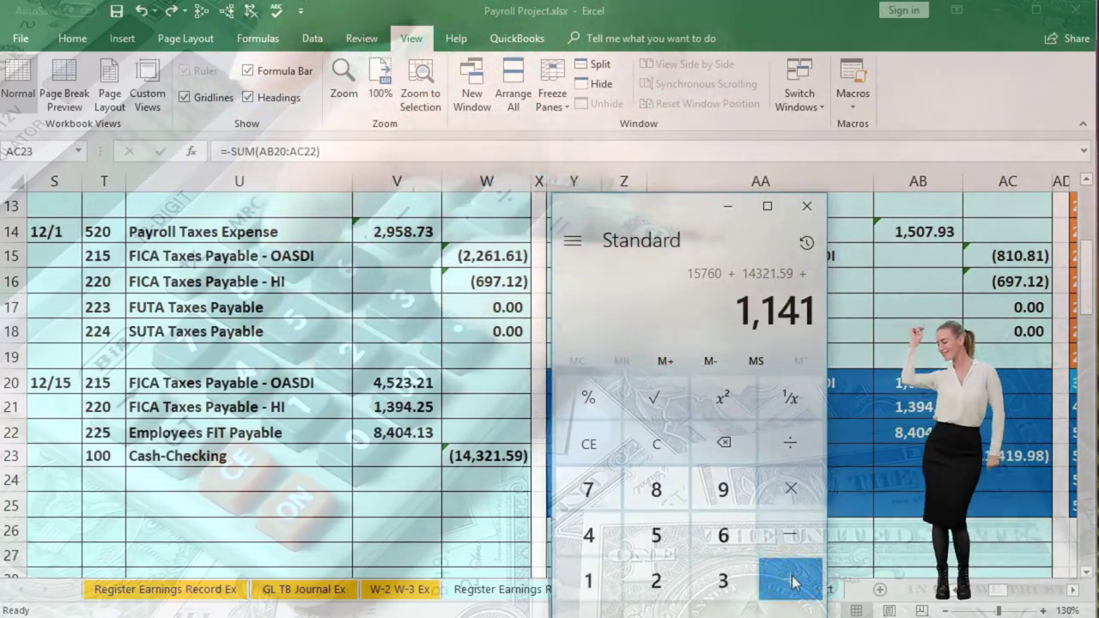
pyautogui.write('1,419.98')
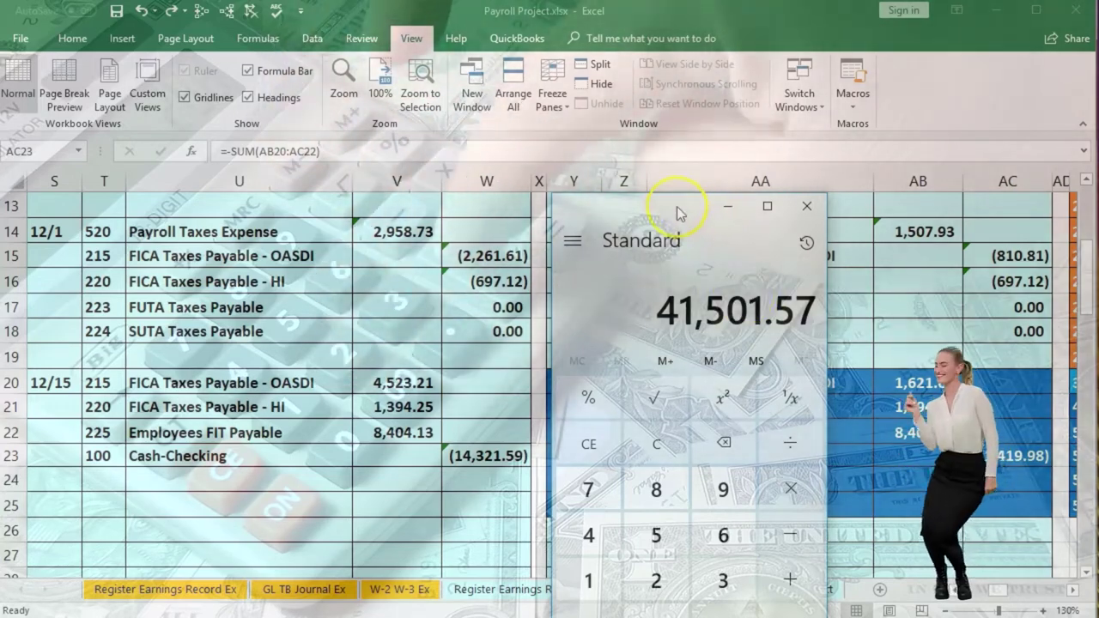
# Step: Move the Calculator aside, close it, and return to Form 941 in Adobe Acrobat
pyautogui.moveTo(700, 212); pyautogui.dragTo(1044, 190)
pyautogui.click(1071, 185)
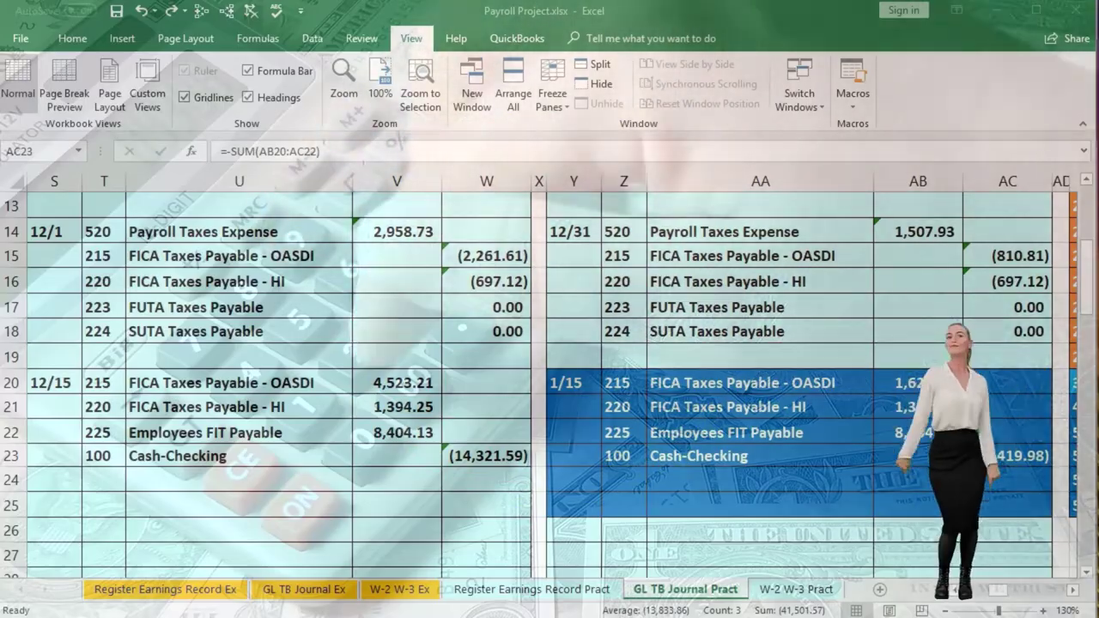
pyautogui.hotkey('alt', 'Tab')
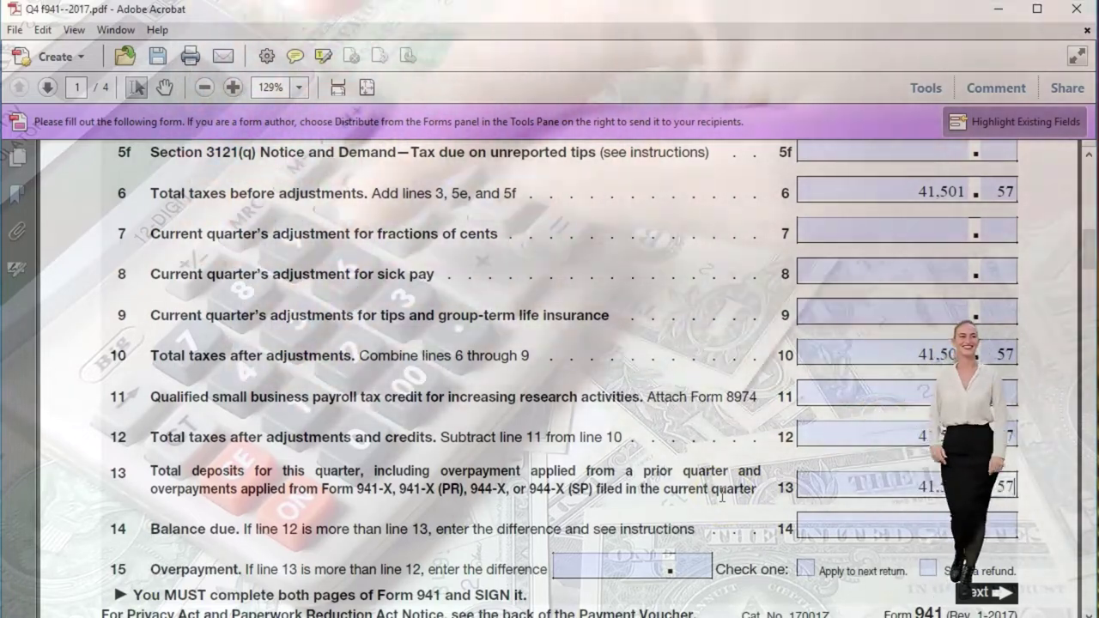
# Step: Compare line 12 total taxes after adjustments and credits with line 13 total deposits on Form 941
pyautogui.click(726, 496)
pyautogui.click(897, 435)
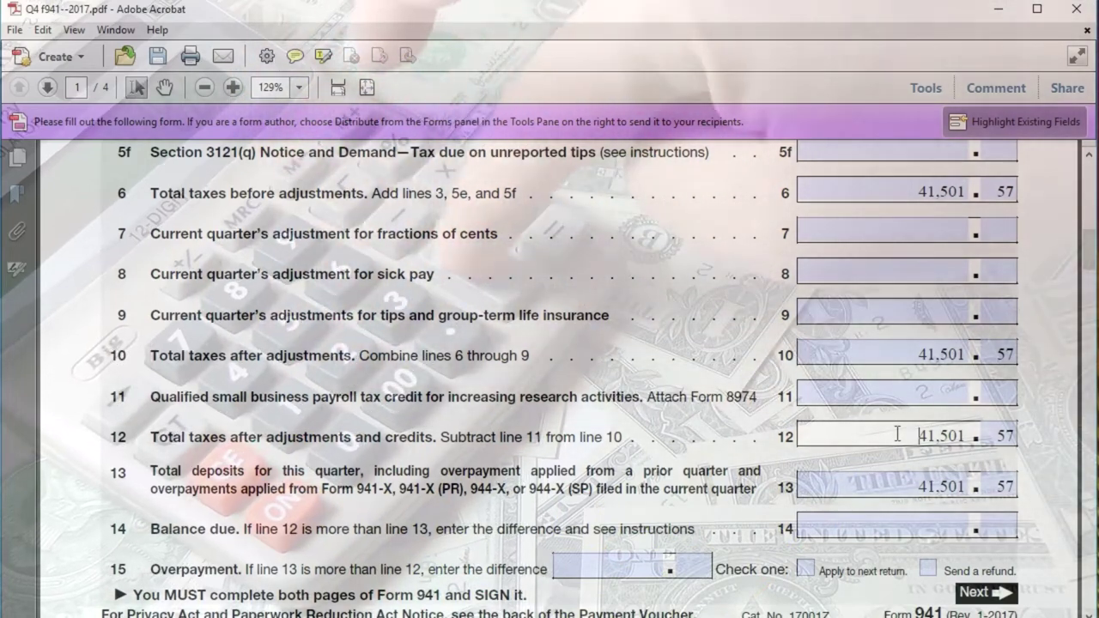
pyautogui.click(900, 486)
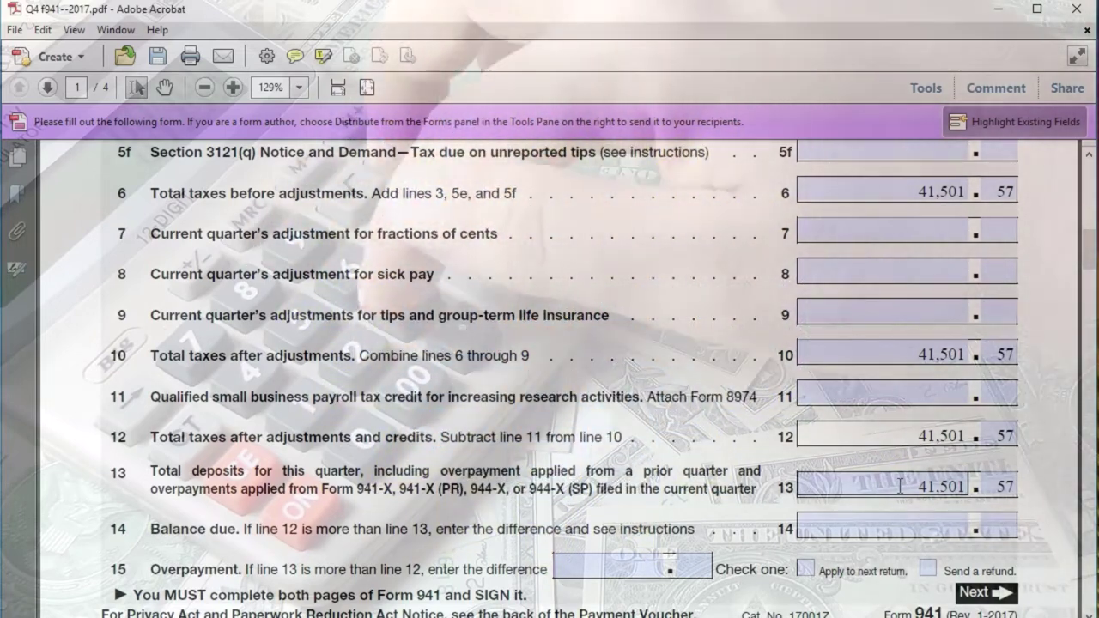
pyautogui.doubleClick(957, 490)
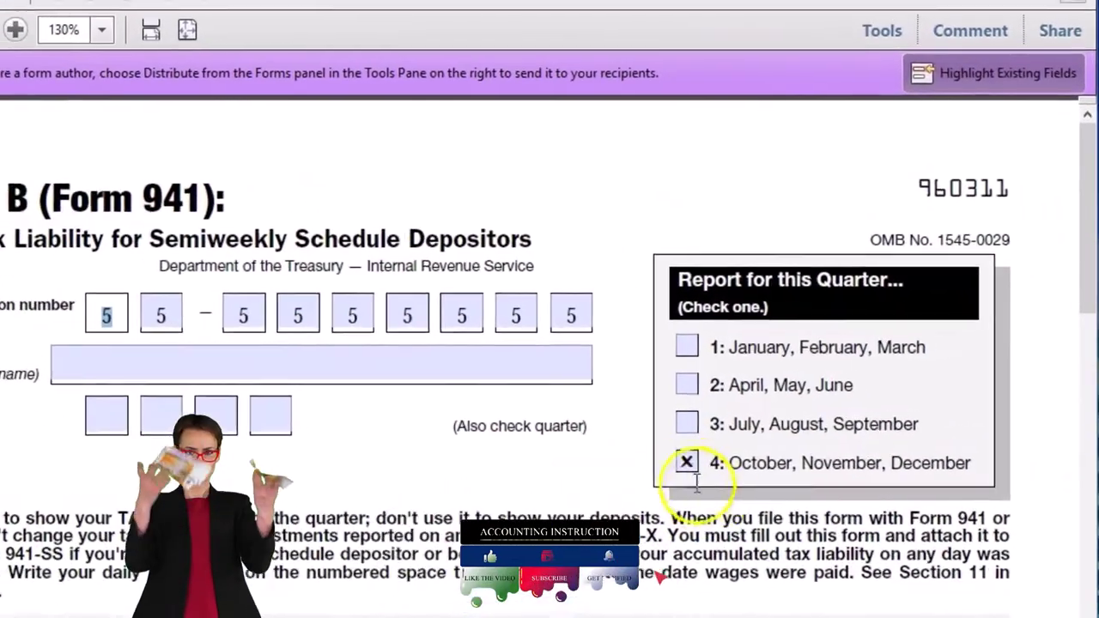
# Step: View the Month 1 grid of Schedule B, then look up the 11/15 tax payment's Cash-Checking credit in the Excel payroll journal
pyautogui.scroll(-5, 481, 506)
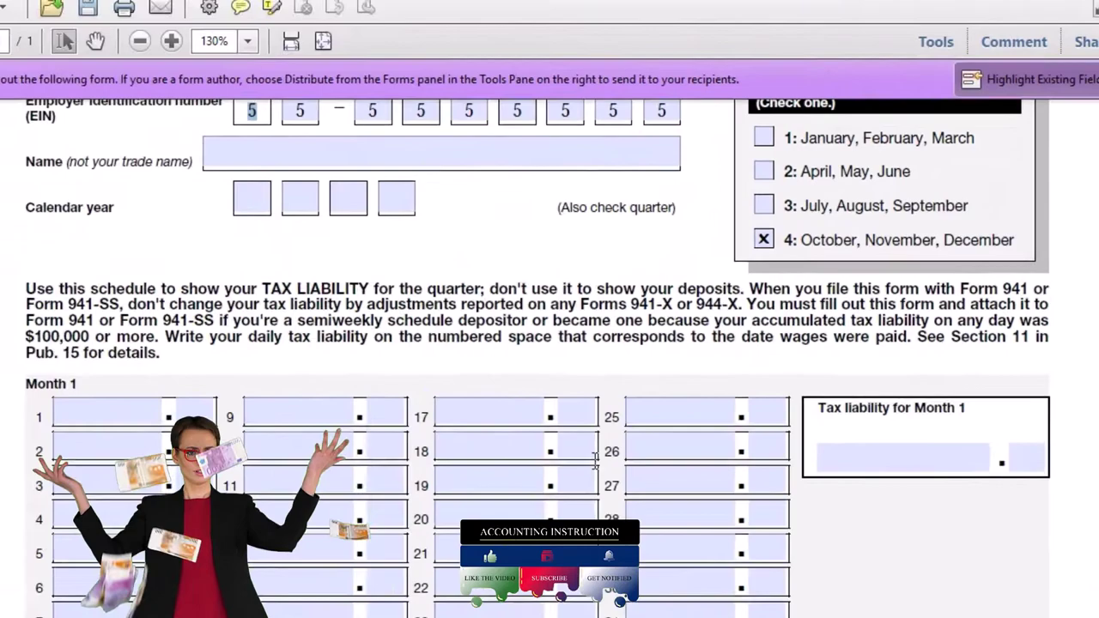
pyautogui.scroll(-1, 495, 505)
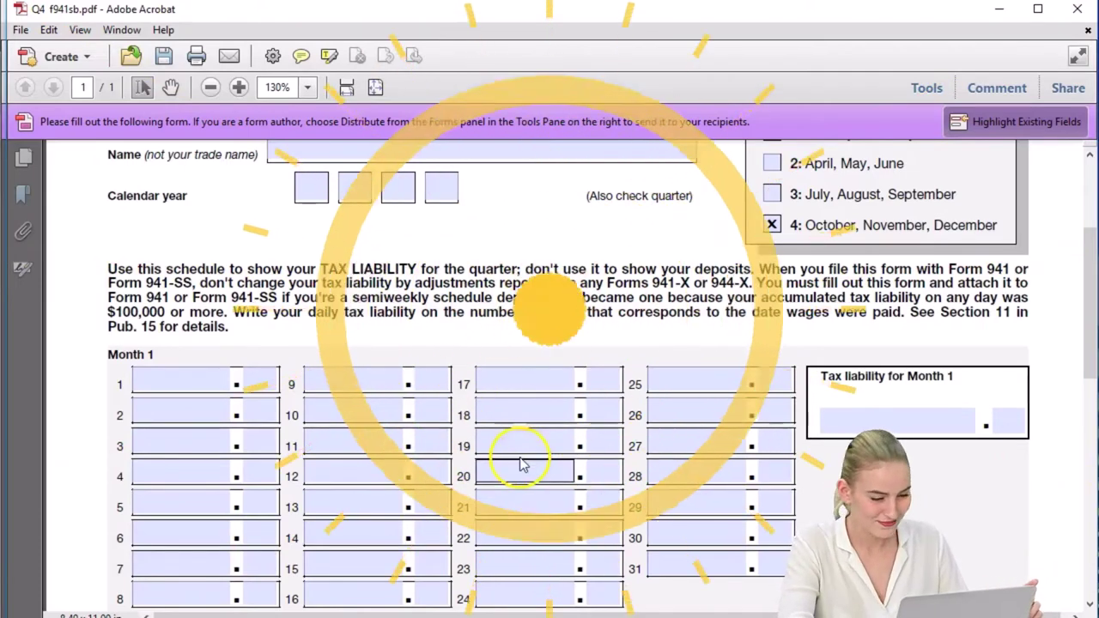
pyautogui.click(516, 570)
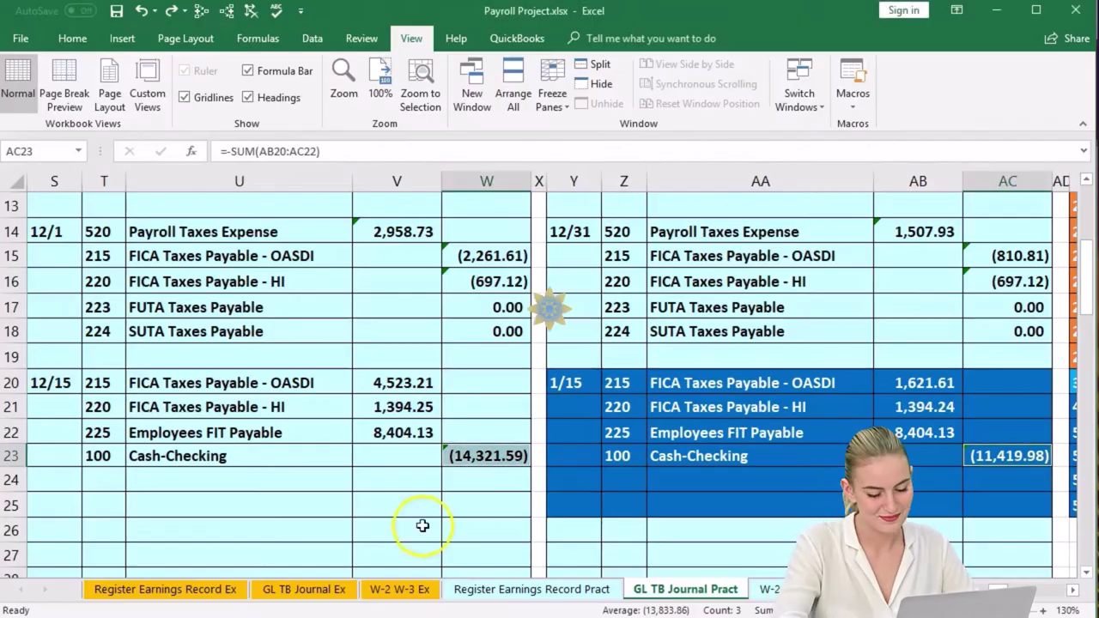
pyautogui.click(423, 525)
pyautogui.press('Left')
pyautogui.press('Left')
pyautogui.press('Left')
pyautogui.press('Left')
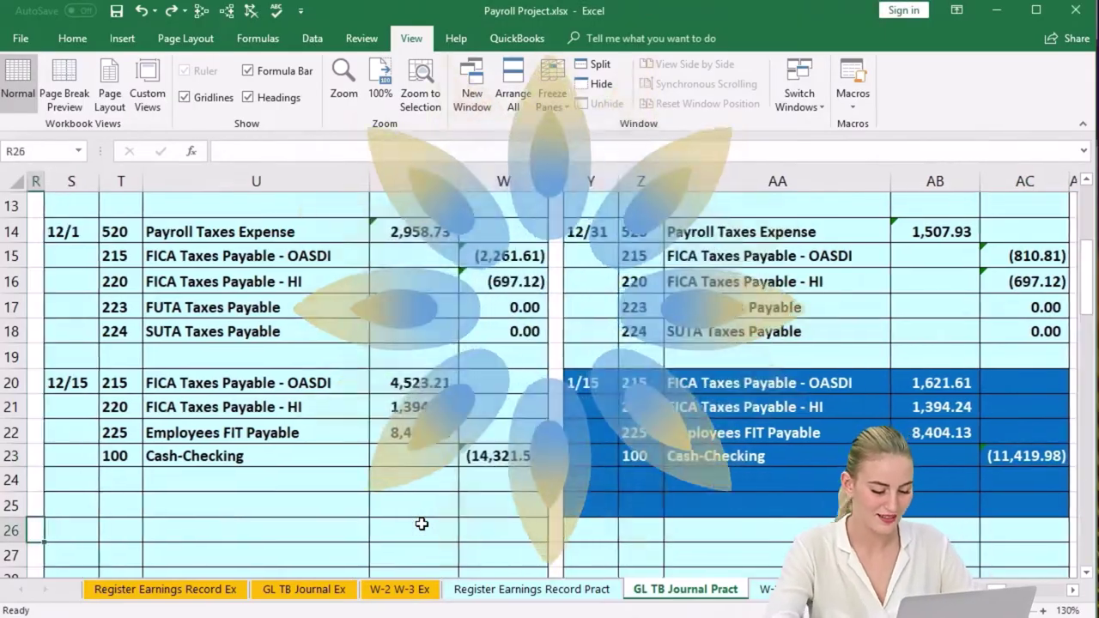
pyautogui.press('Left')
pyautogui.press('Left')
pyautogui.press('Left')
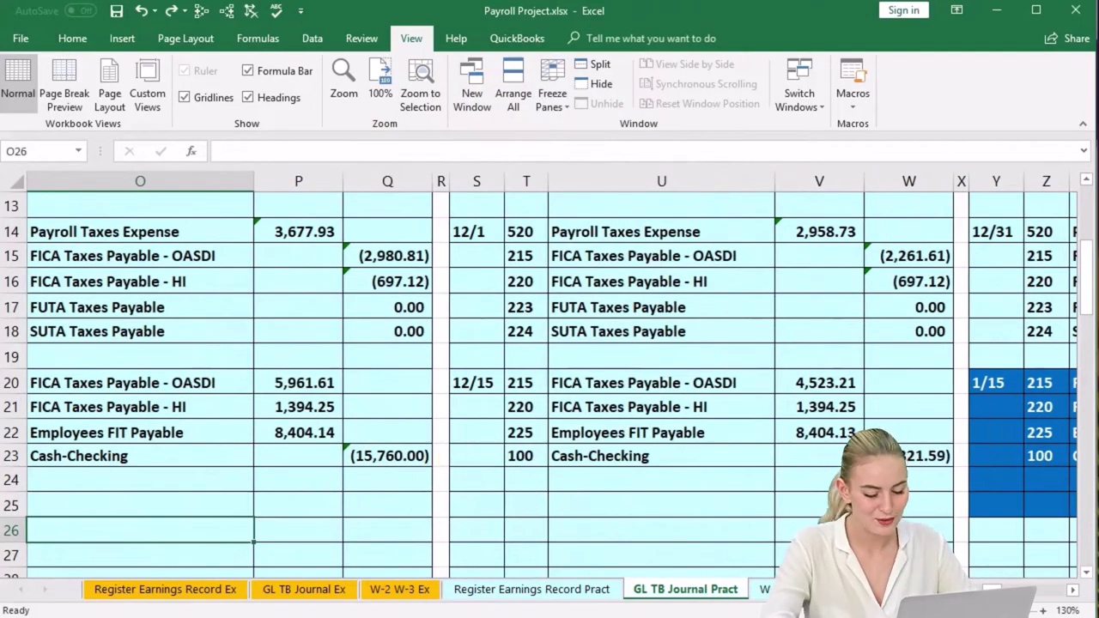
pyautogui.hotkey('alt', 'Tab')
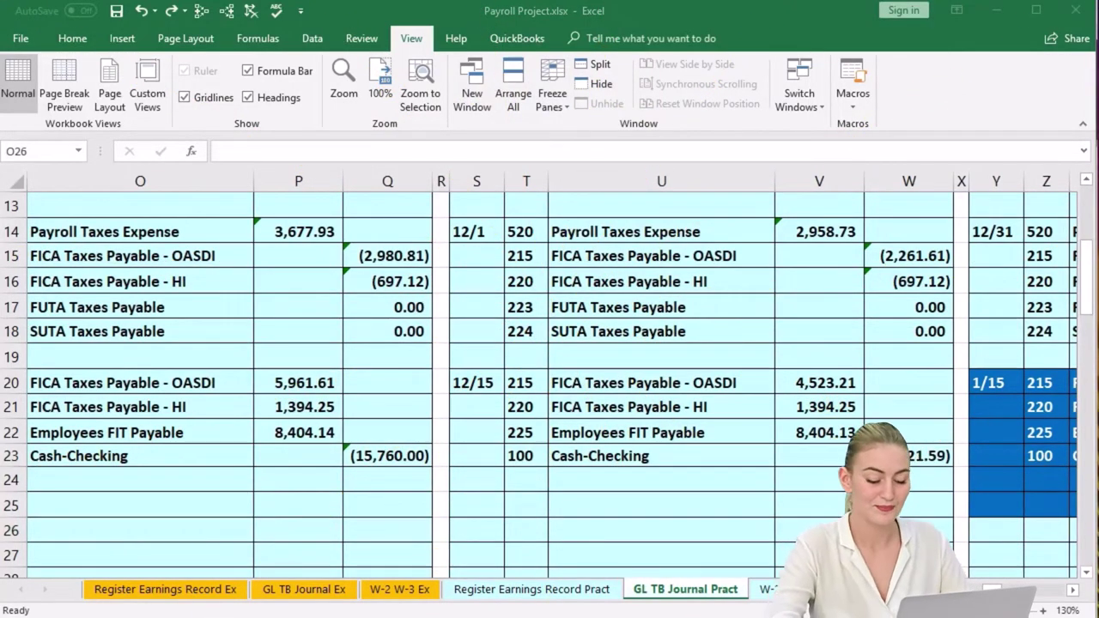
pyautogui.hotkey('alt', 'Tab')
pyautogui.press('Left')
pyautogui.press('Left')
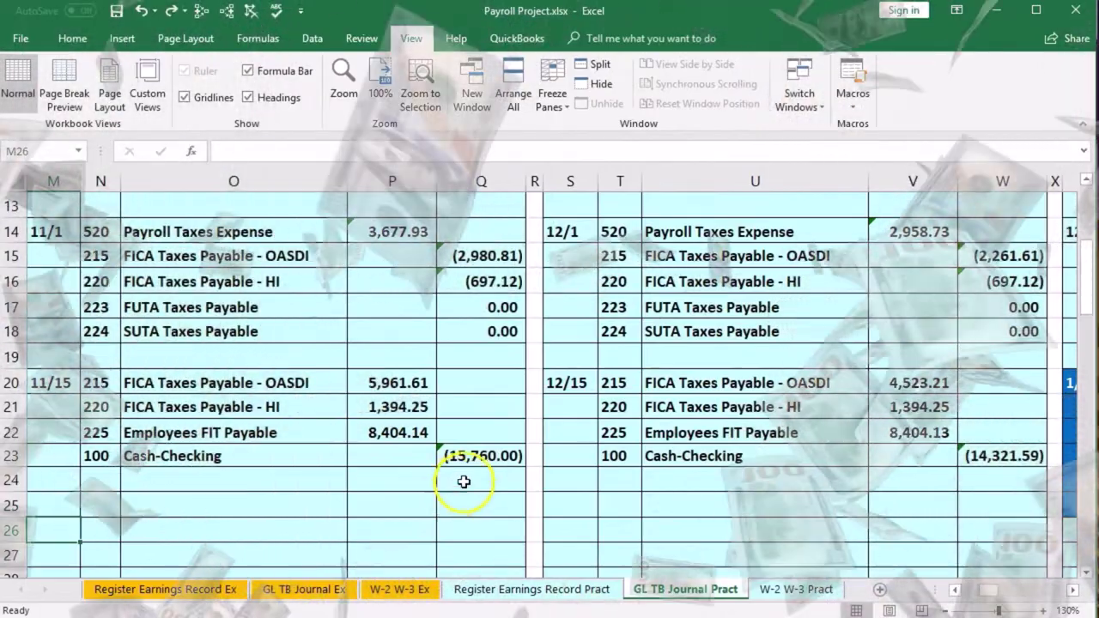
pyautogui.click(476, 457)
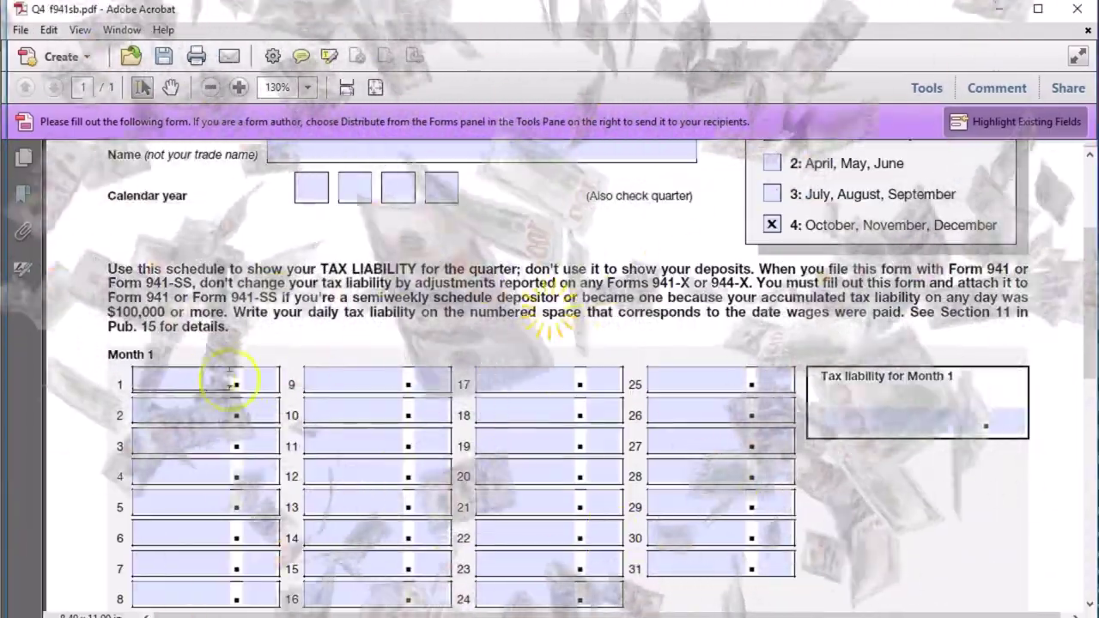
# Step: Enter 15,760.90 on day 1 of Month 1 and as the tax liability for Month 1 on Schedule B in Acrobat
pyautogui.click(210, 382)
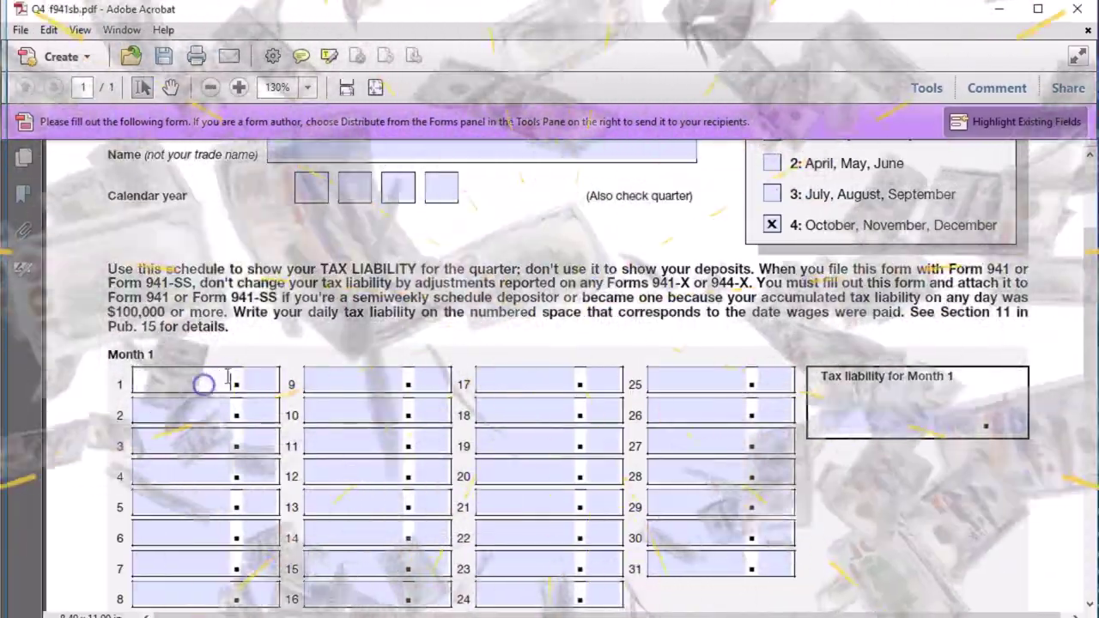
pyautogui.write('15')
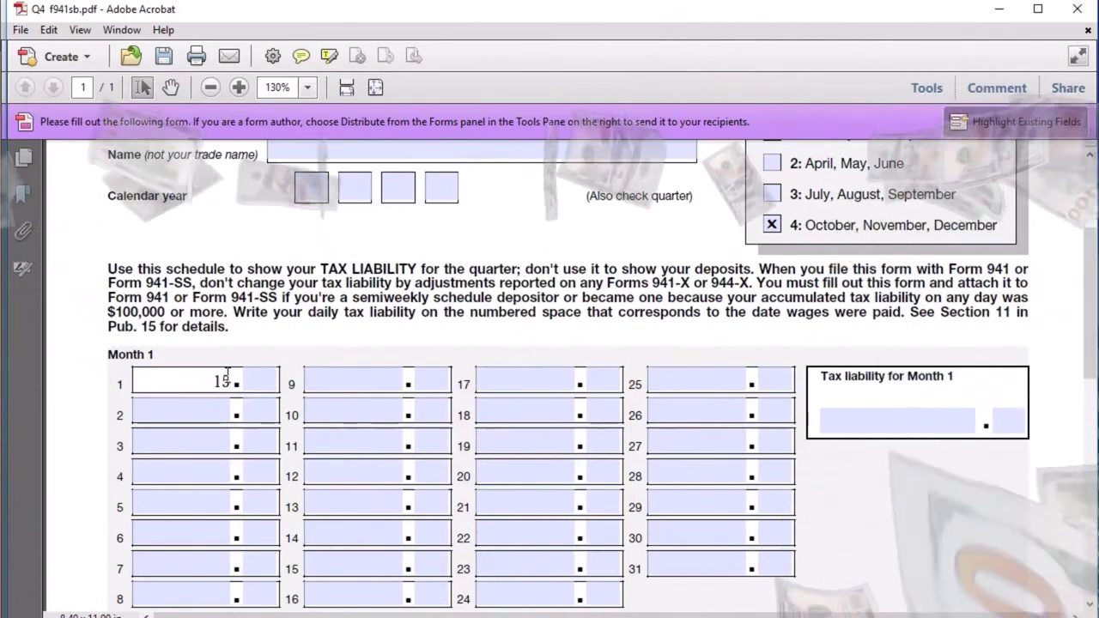
pyautogui.write(',76')
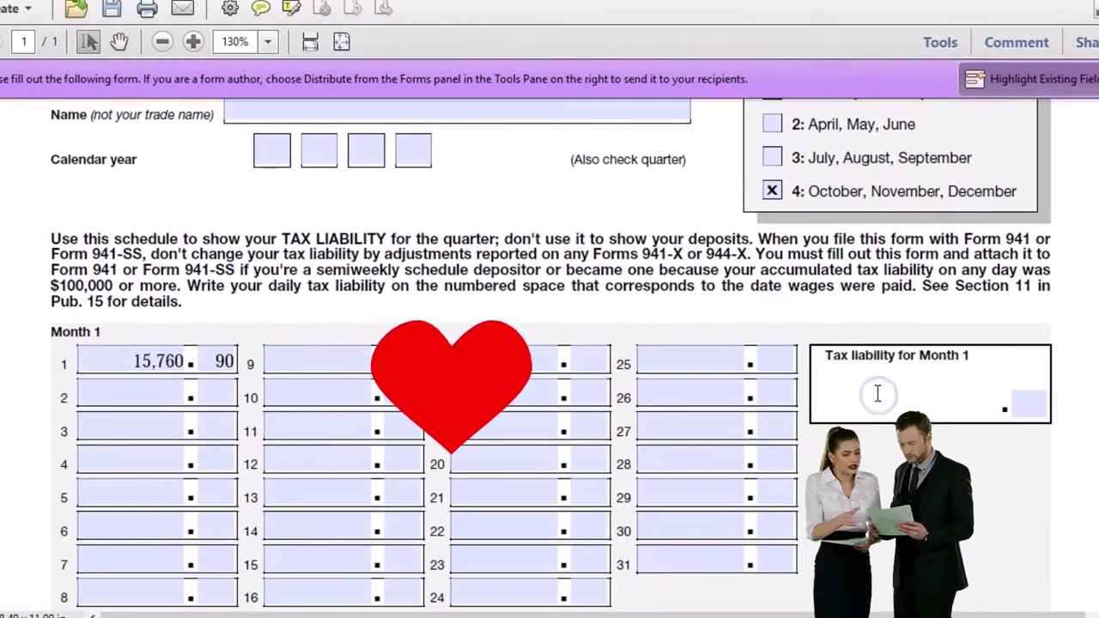
pyautogui.write('15')
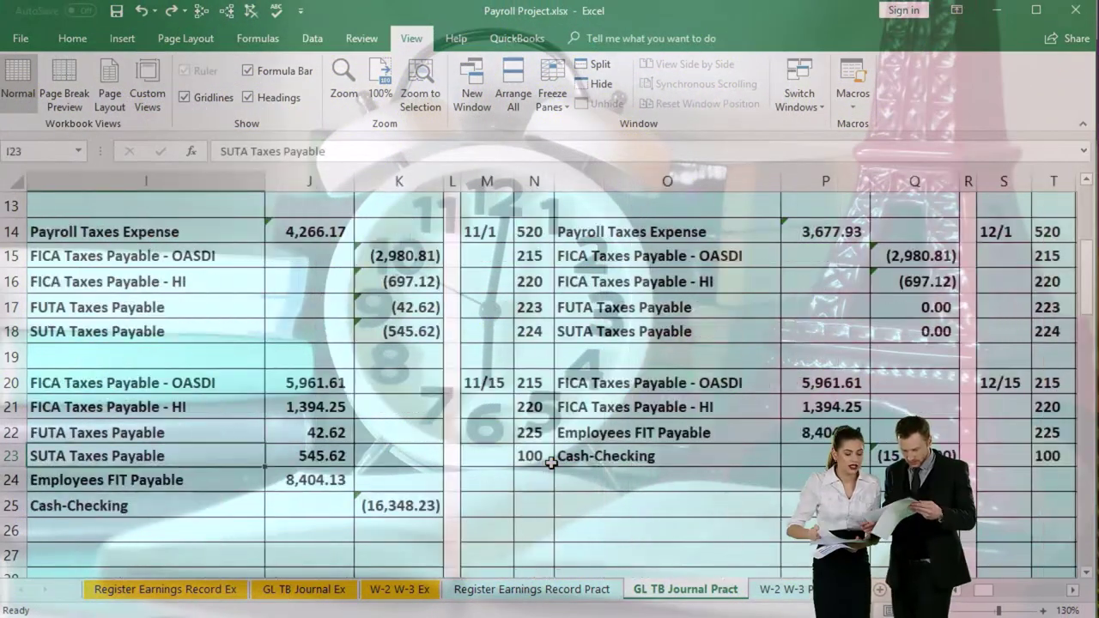
# Step: Review the tax payment entries in the Excel journal, from the one preceding 11/15 through the 1/15 Cash-Checking credit
pyautogui.press('Right')
pyautogui.press('Right')
pyautogui.press('Right')
pyautogui.press('Right')
pyautogui.press('Right')
pyautogui.press('Right')
pyautogui.press('Right')
pyautogui.press('Right')
pyautogui.press('Right')
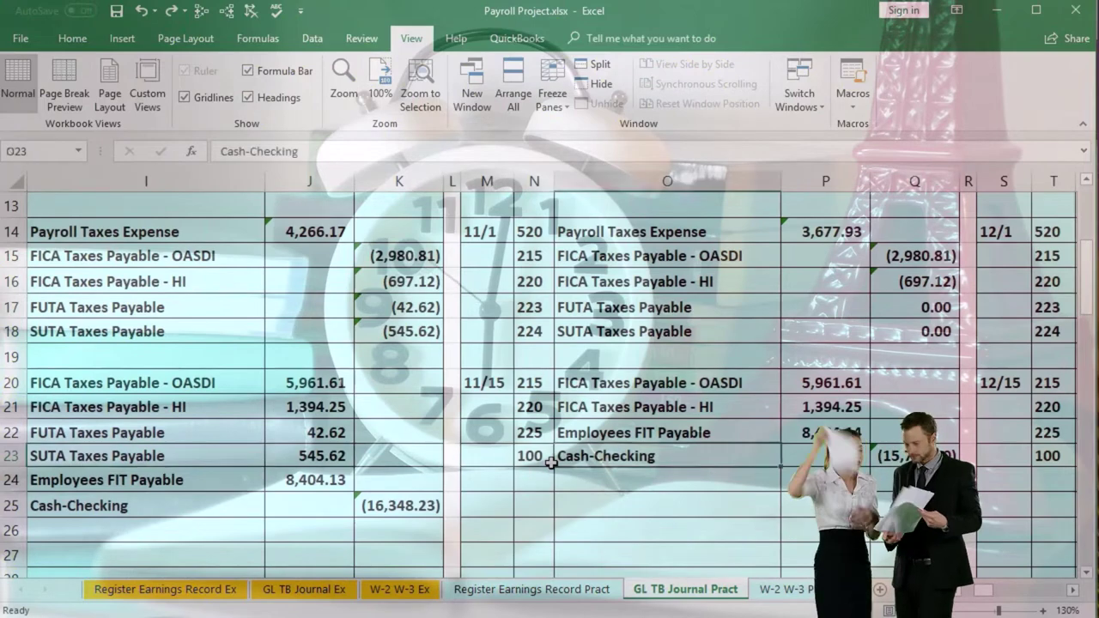
pyautogui.press('Right')
pyautogui.press('Right')
pyautogui.press('Right')
pyautogui.press('Right')
pyautogui.press('Right')
pyautogui.press('Right')
pyautogui.press('Right')
pyautogui.press('Right')
pyautogui.press('Right')
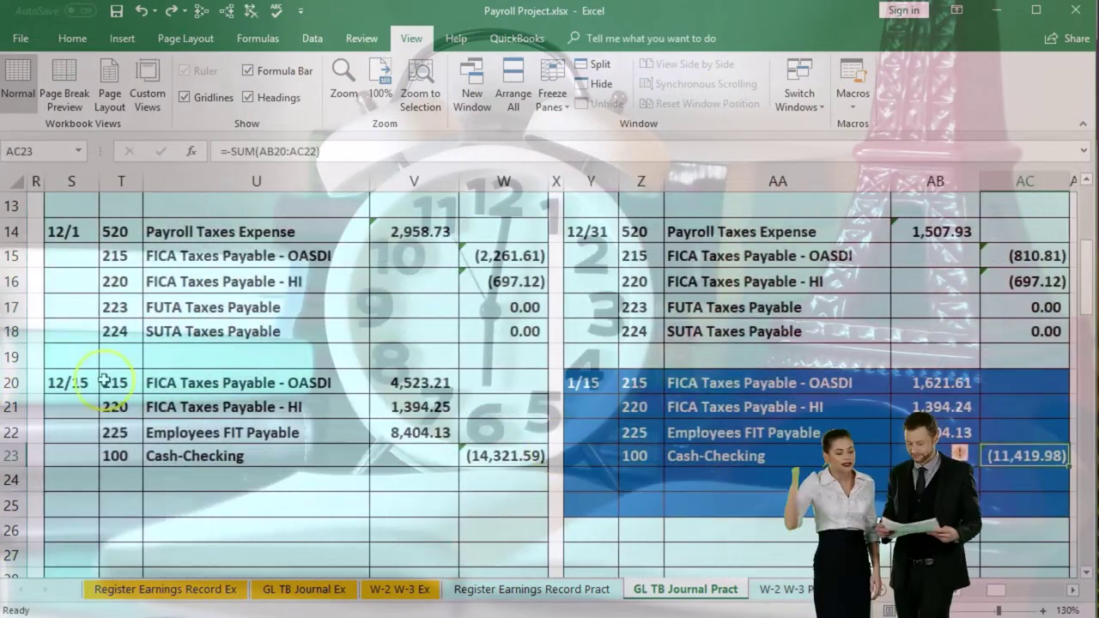
# Step: Check the 12/15 Cash-Checking credit, then go back to the Cash-Checking credit of the 11/15 tax payment
pyautogui.click(503, 457)
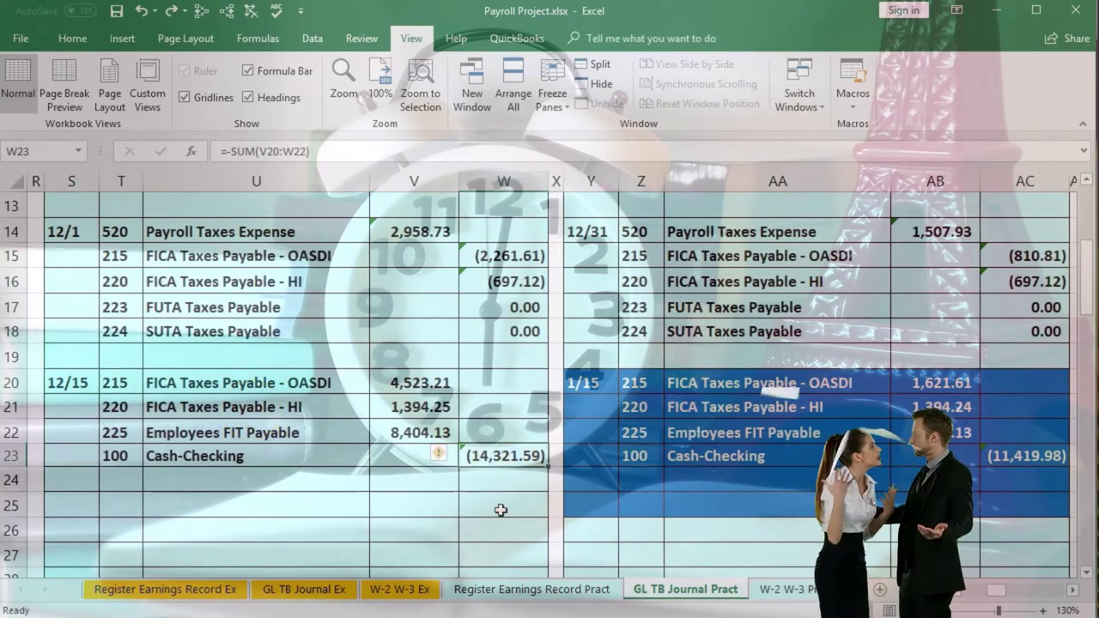
pyautogui.press('Left')
pyautogui.press('Left')
pyautogui.press('Left')
pyautogui.press('Left')
pyautogui.press('Left')
pyautogui.press('Left')
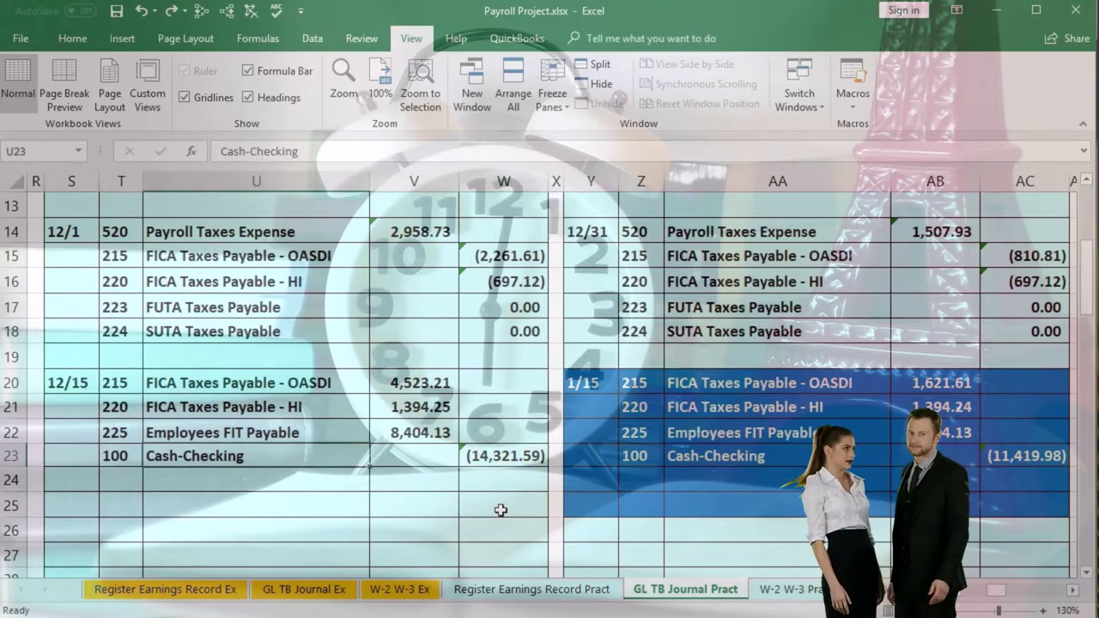
pyautogui.hscroll(-1, 501, 510)
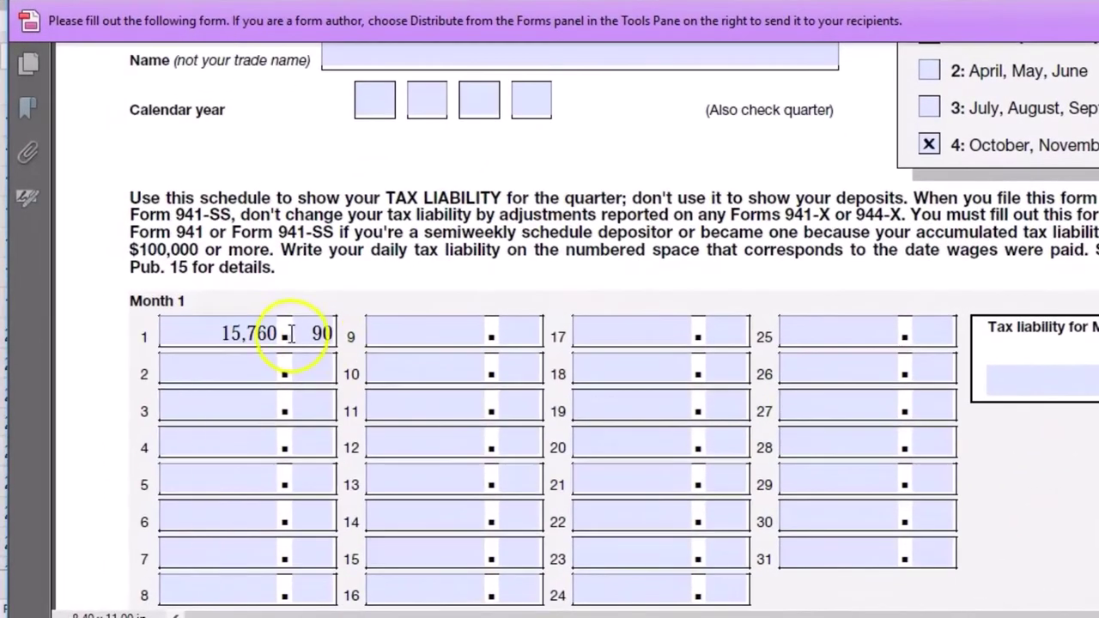
# Step: Correct the cents to 00 on day 1 of Month 1 and in the Month 1 tax liability on Schedule B in Acrobat
pyautogui.press('Tab')
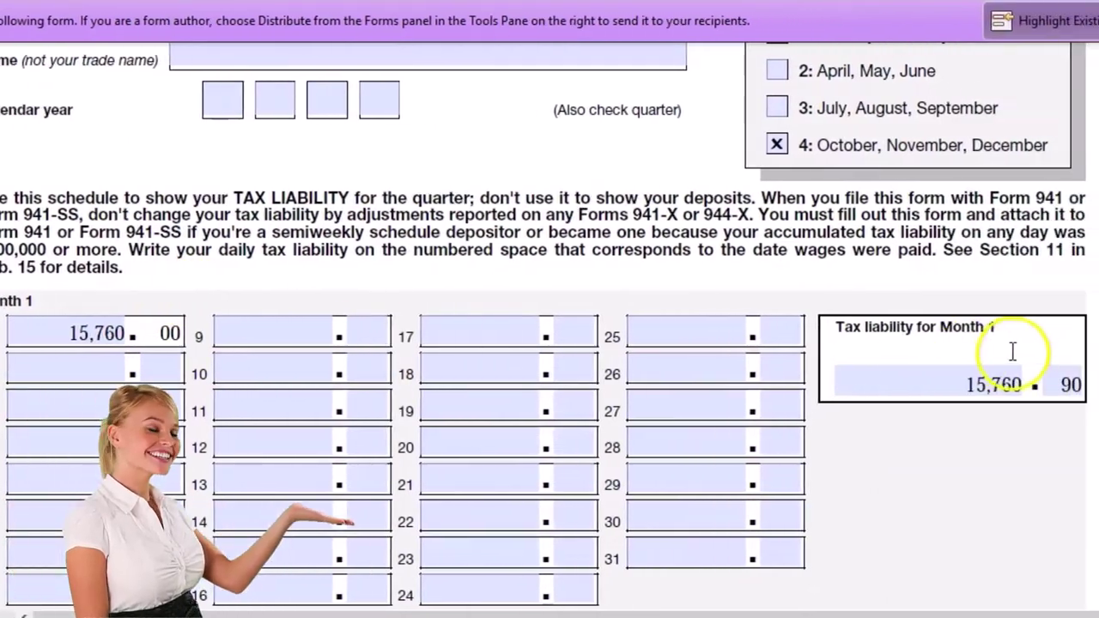
pyautogui.click(1071, 385)
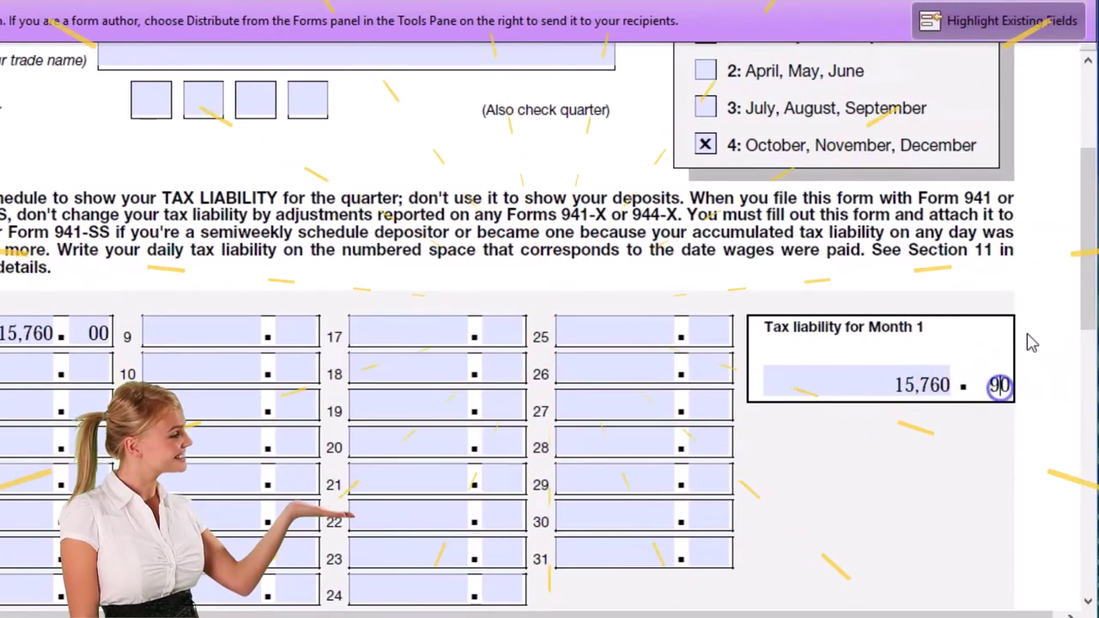
pyautogui.write('00')
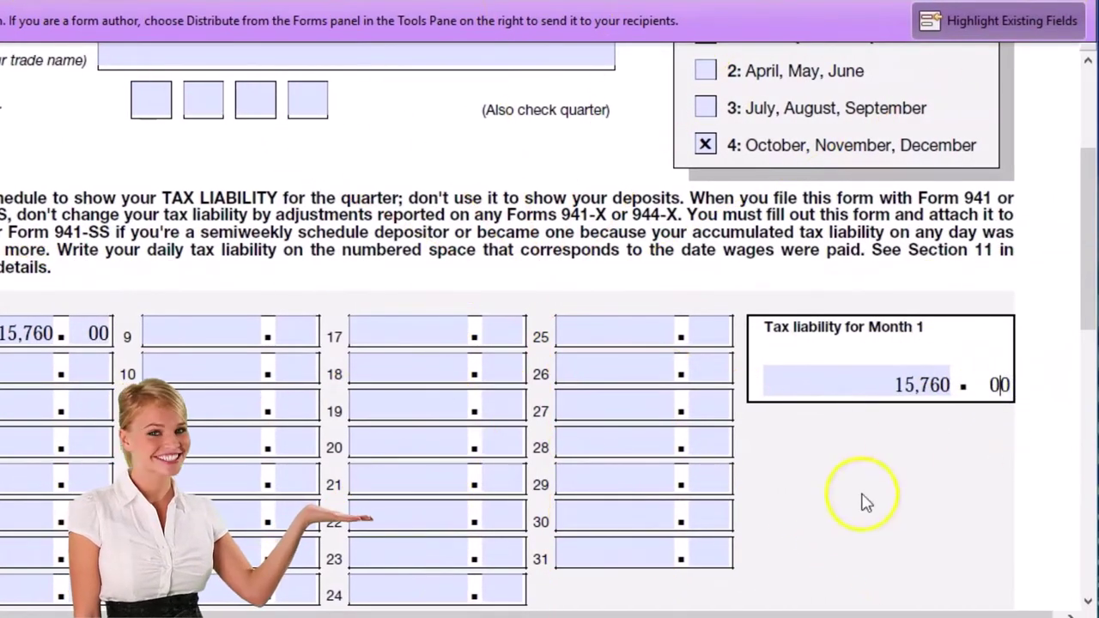
# Step: Look up the 12/15 tax payment's Cash-Checking credit in the Excel payroll journal
pyautogui.scroll(-3, 863, 498)
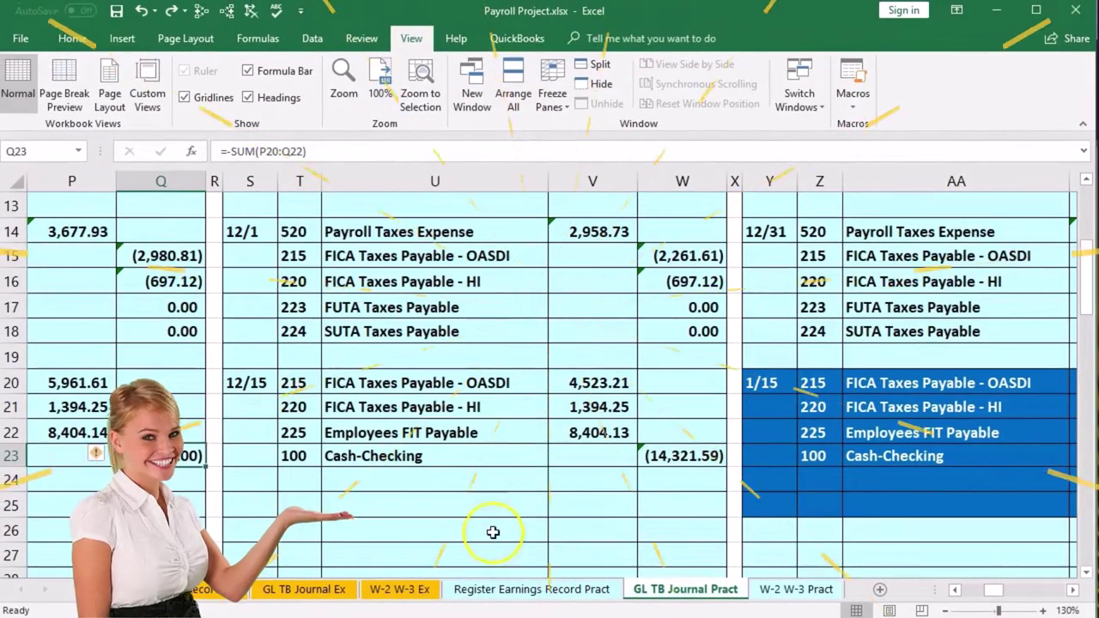
pyautogui.click(477, 481)
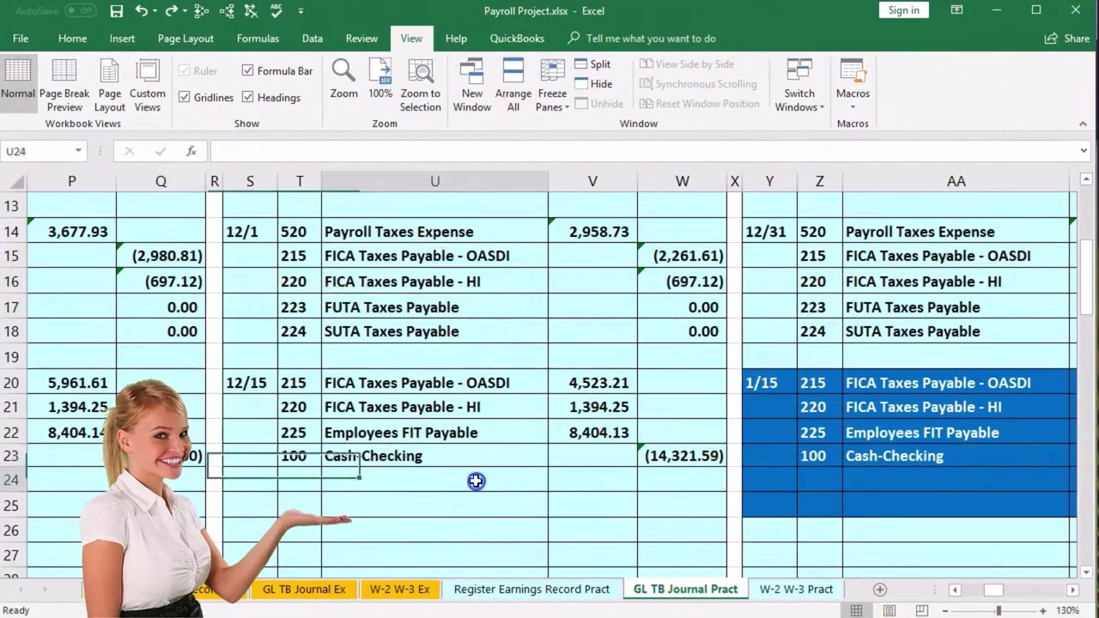
pyautogui.click(698, 460)
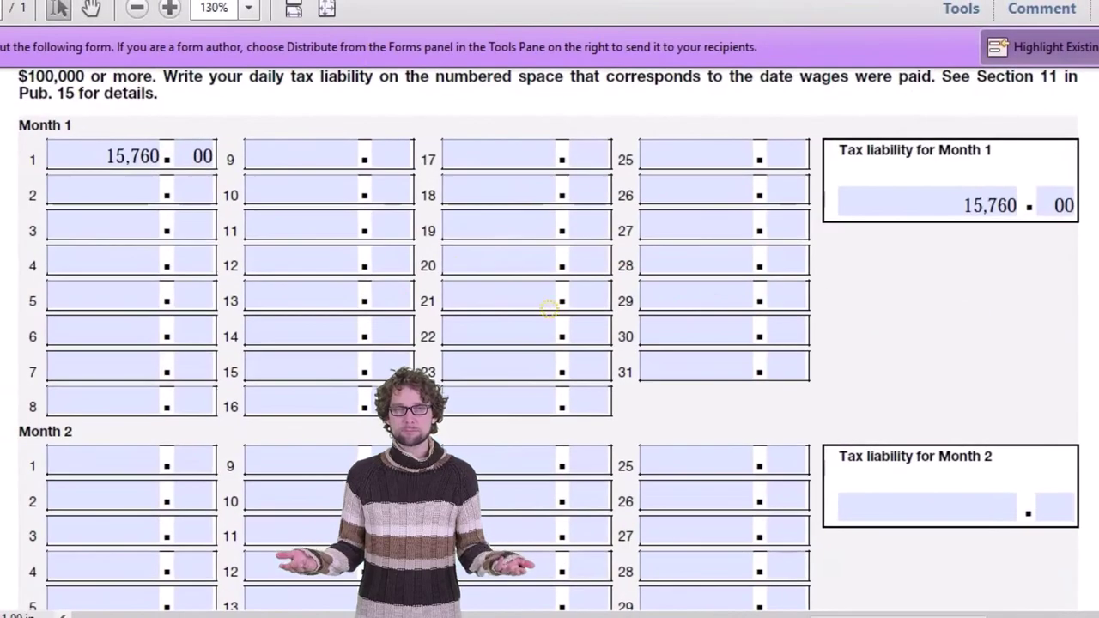
# Step: Enter 14,321.59 on day 1 of Month 2 and as the tax liability for Month 2 on Schedule B in Acrobat
pyautogui.click(164, 462)
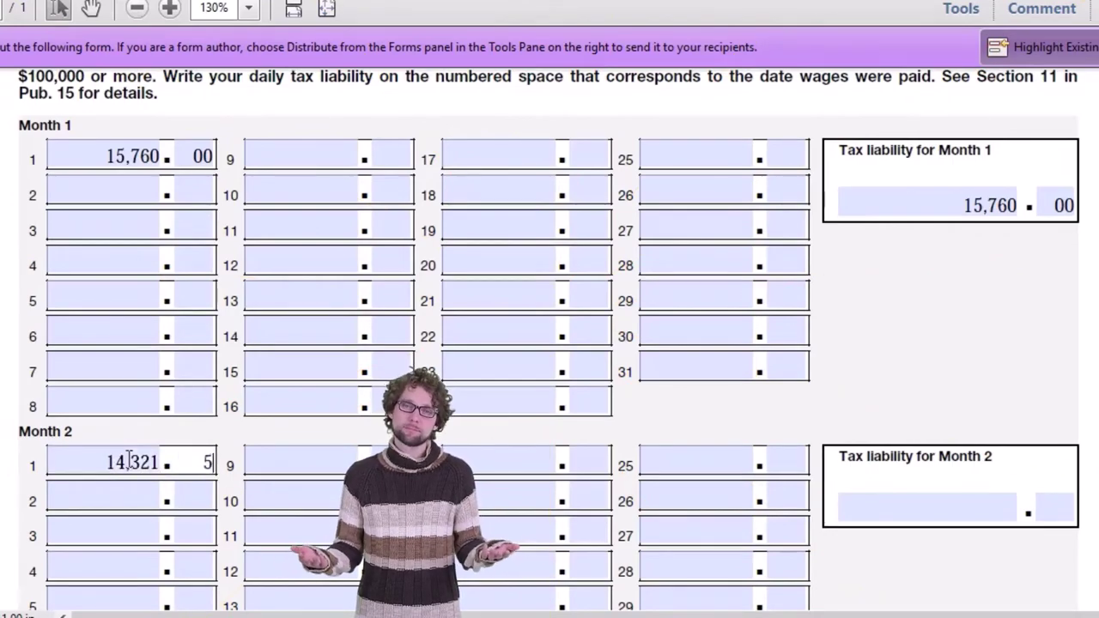
pyautogui.write('9')
pyautogui.press('Tab')
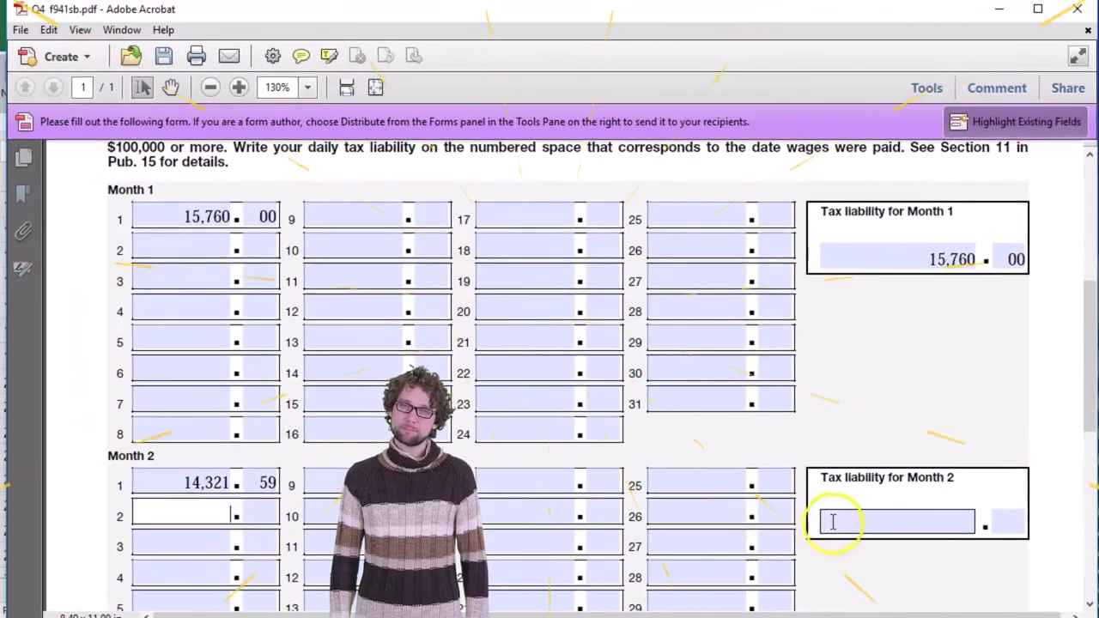
pyautogui.click(832, 521)
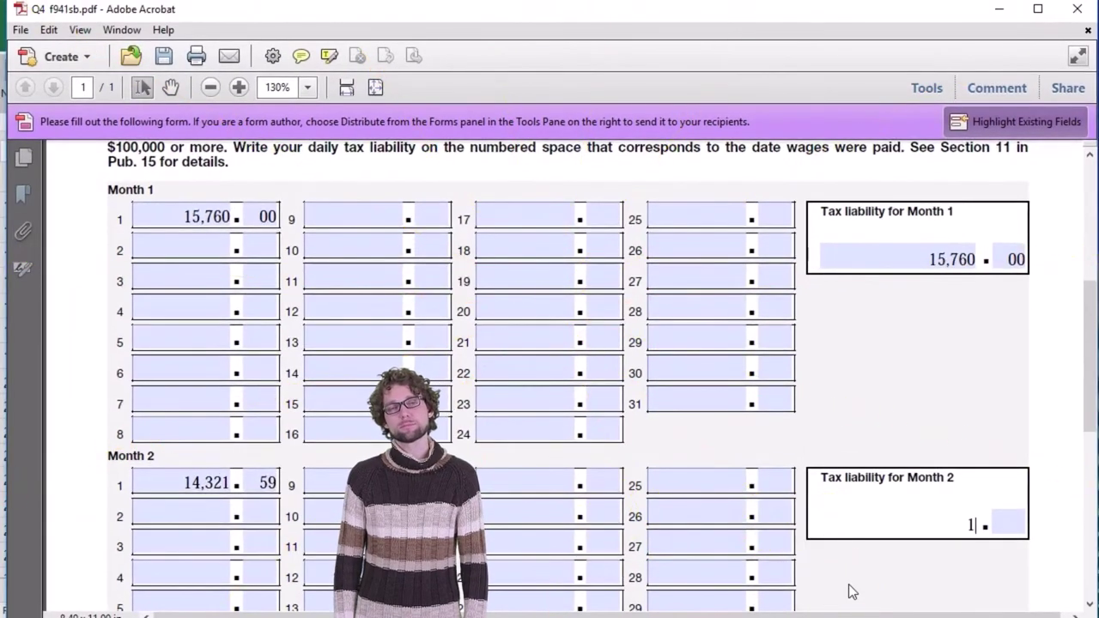
pyautogui.write('14,321')
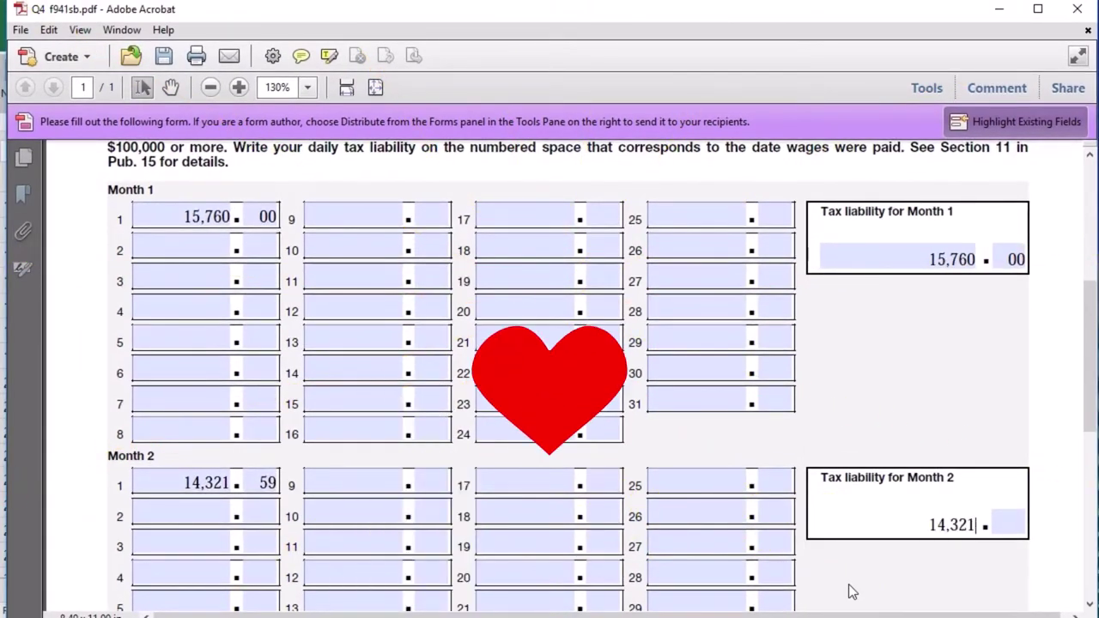
pyautogui.write('.59')
# Step: Look up the 1/15 tax payment's Cash-Checking credit in the Excel journal for the Month 3 liability
pyautogui.scroll(-2, 775, 486)
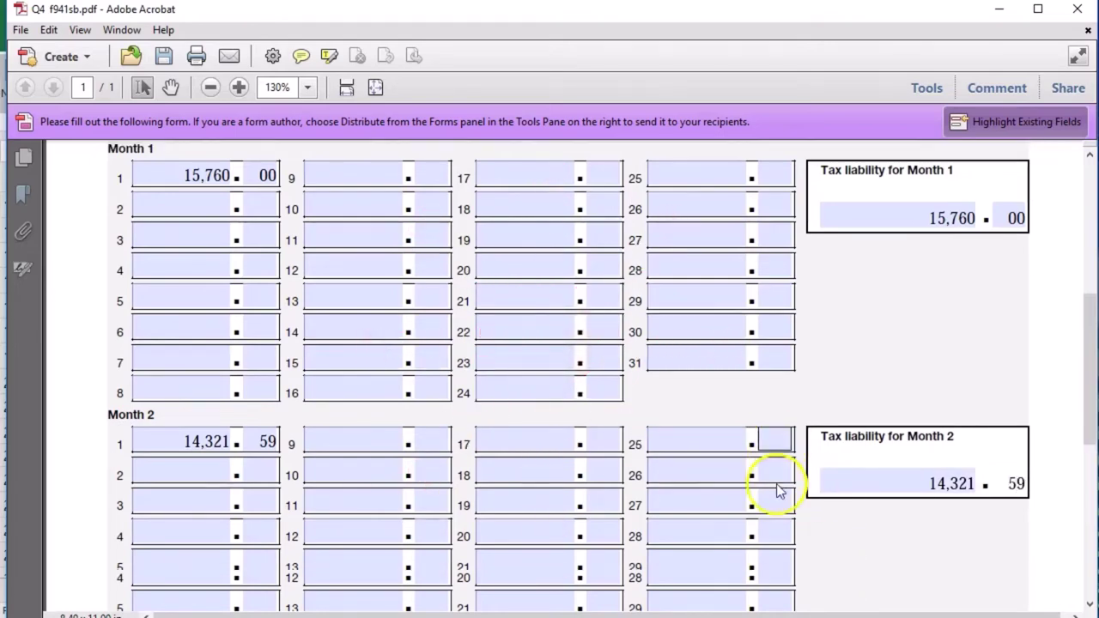
pyautogui.scroll(-2, 775, 486)
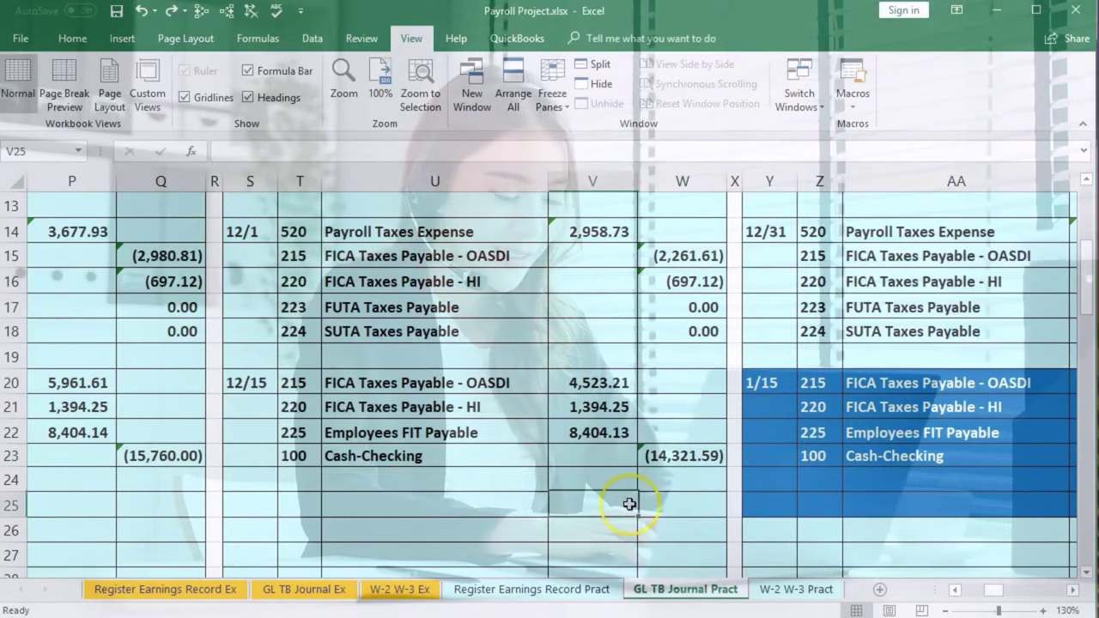
pyautogui.click(629, 504)
pyautogui.press('Up')
pyautogui.press('Right')
pyautogui.press('Right')
pyautogui.press('Right')
pyautogui.press('Right')
pyautogui.press('Right')
pyautogui.press('Right')
pyautogui.press('Right')
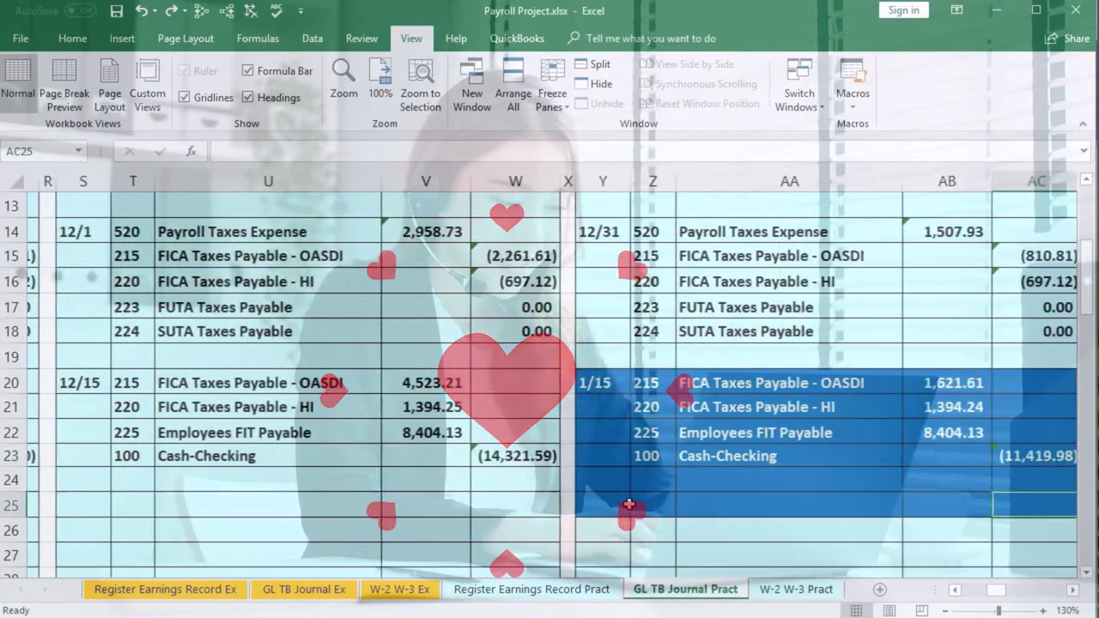
# Step: Enter 11,419.98 on day 1 of Month 3 and as the tax liability for Month 3 on Schedule B in Acrobat
pyautogui.press('Up')
pyautogui.press('Left')
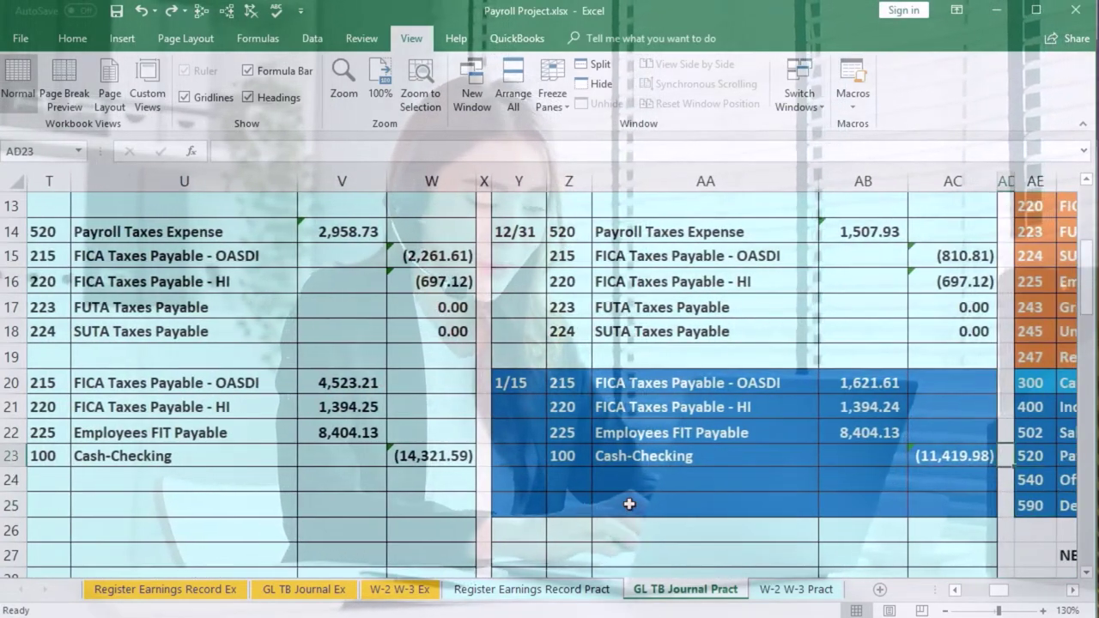
pyautogui.press('Left')
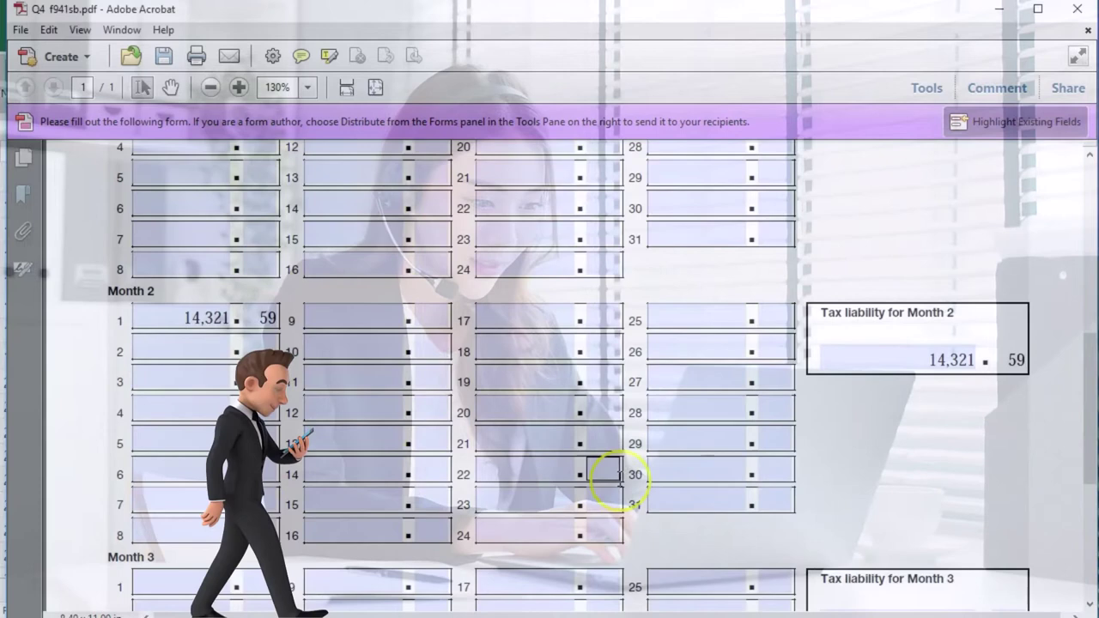
pyautogui.scroll(-2, 367, 541)
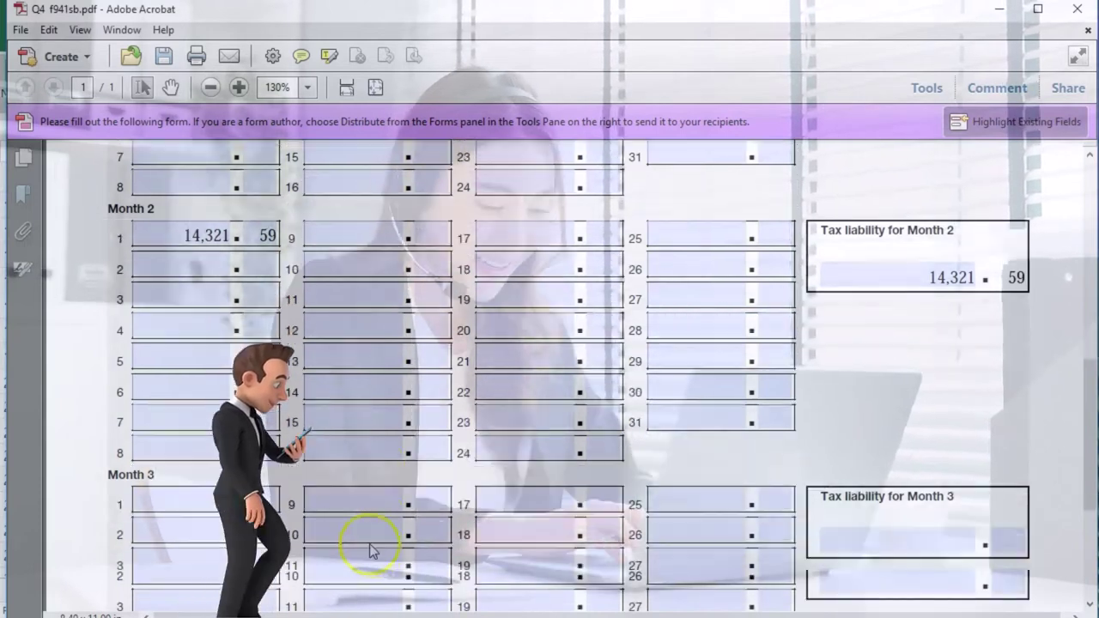
pyautogui.click(206, 503)
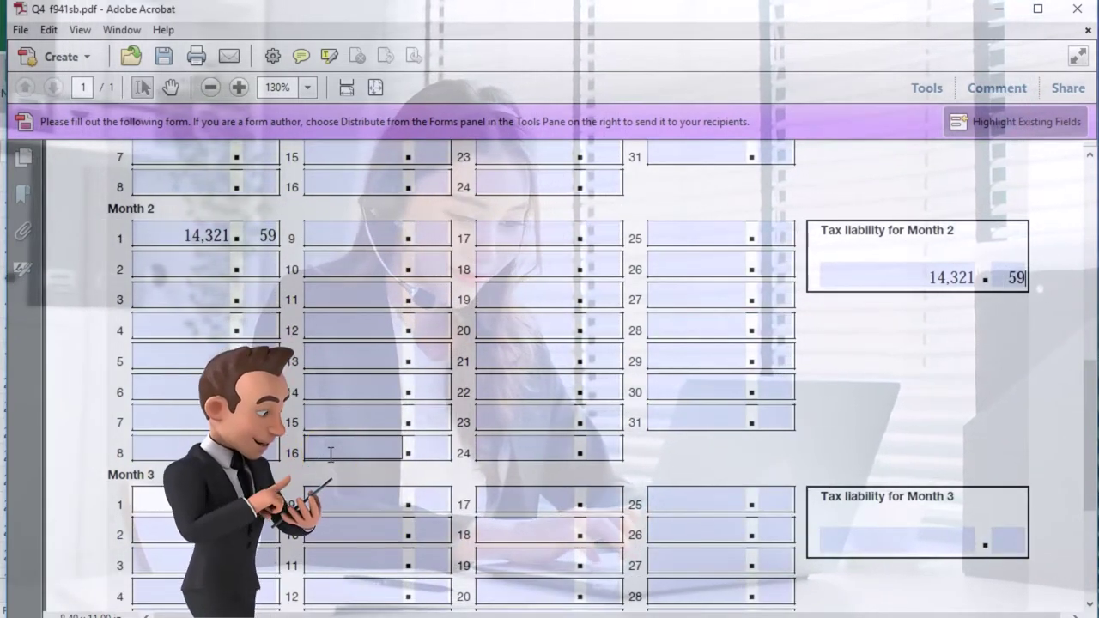
pyautogui.click(850, 539)
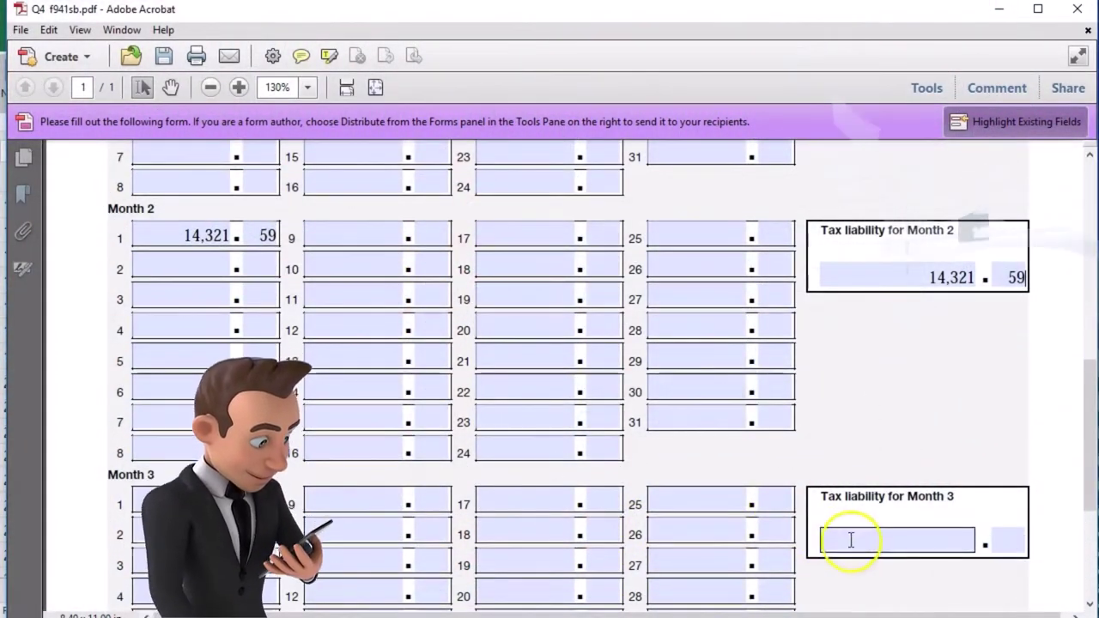
pyautogui.write('11')
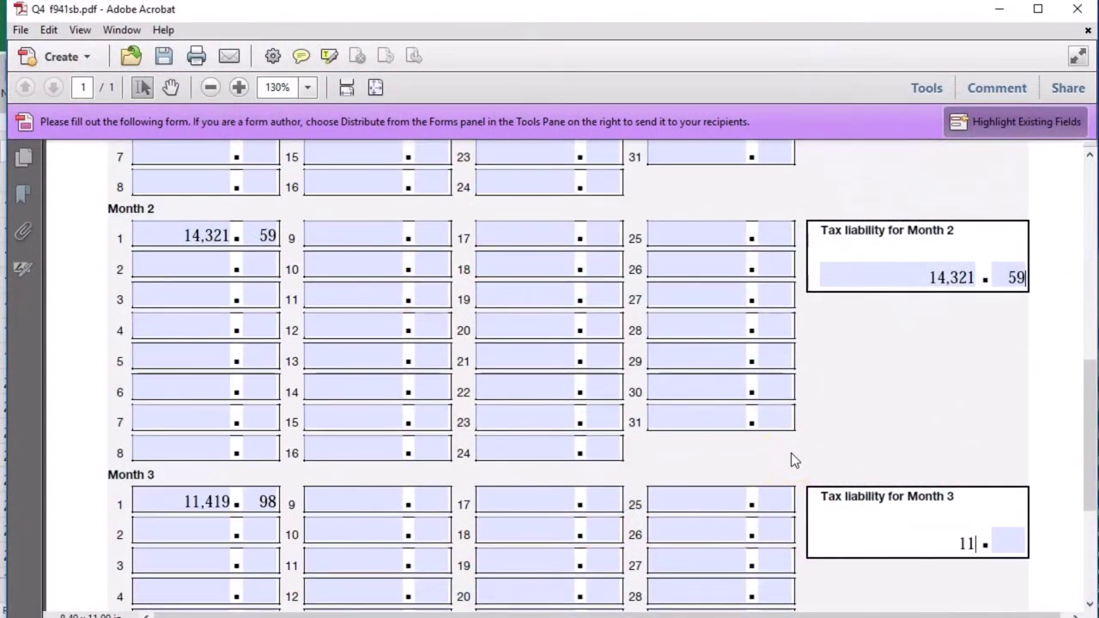
pyautogui.write(',419')
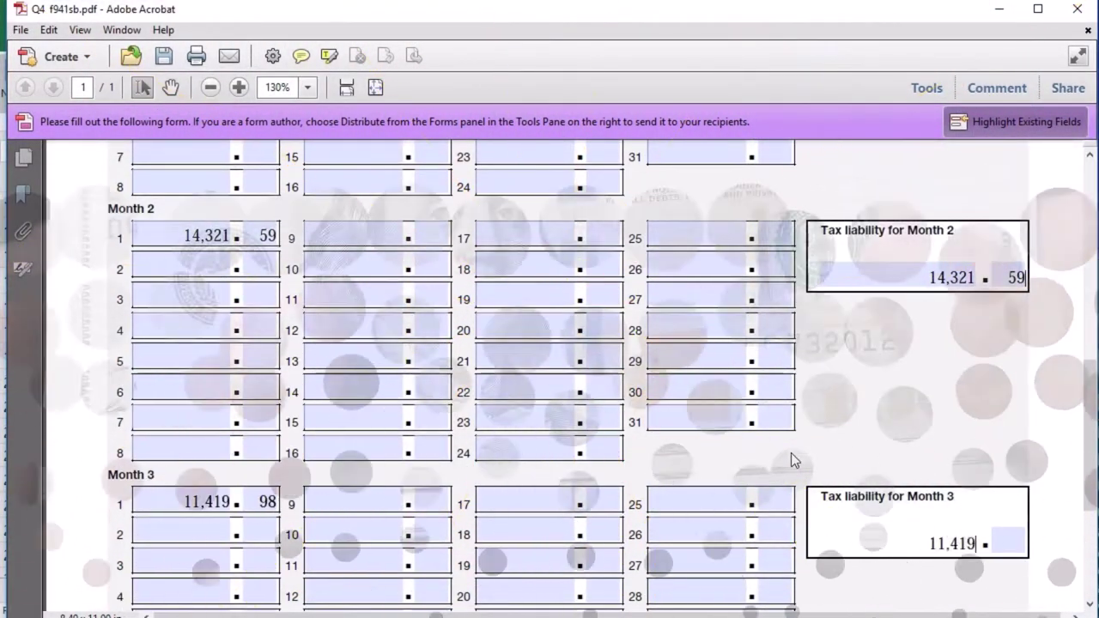
pyautogui.press('Tab')
pyautogui.write('98')
# Step: Add the three monthly tax liabilities in Calculator: 15760 + 14321.59 + 11419.98
pyautogui.scroll(1, 791, 461)
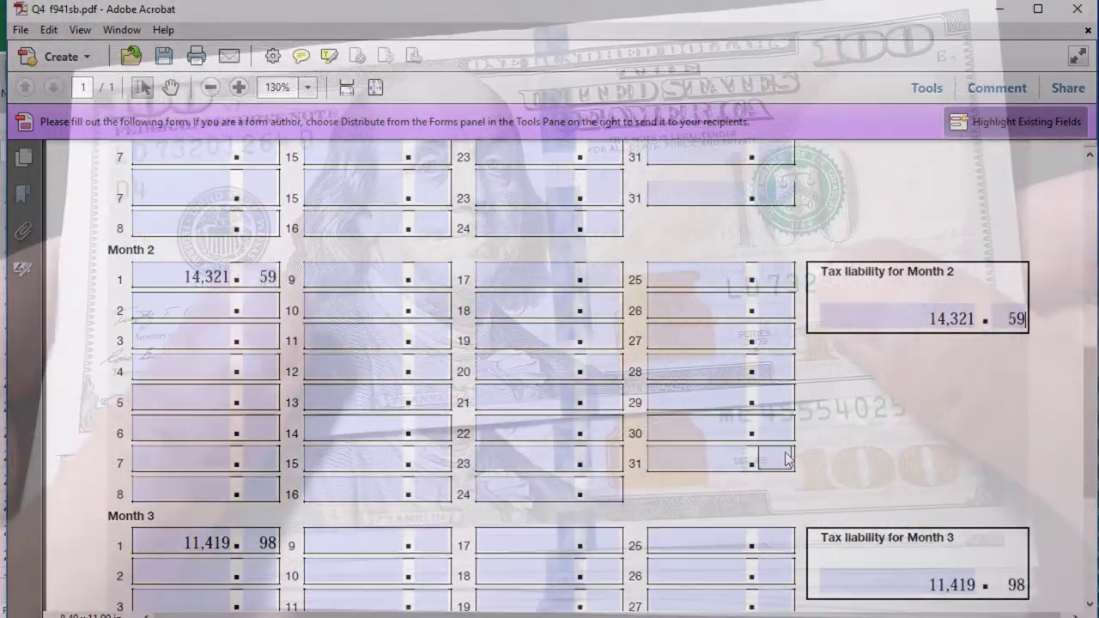
pyautogui.scroll(4, 788, 460)
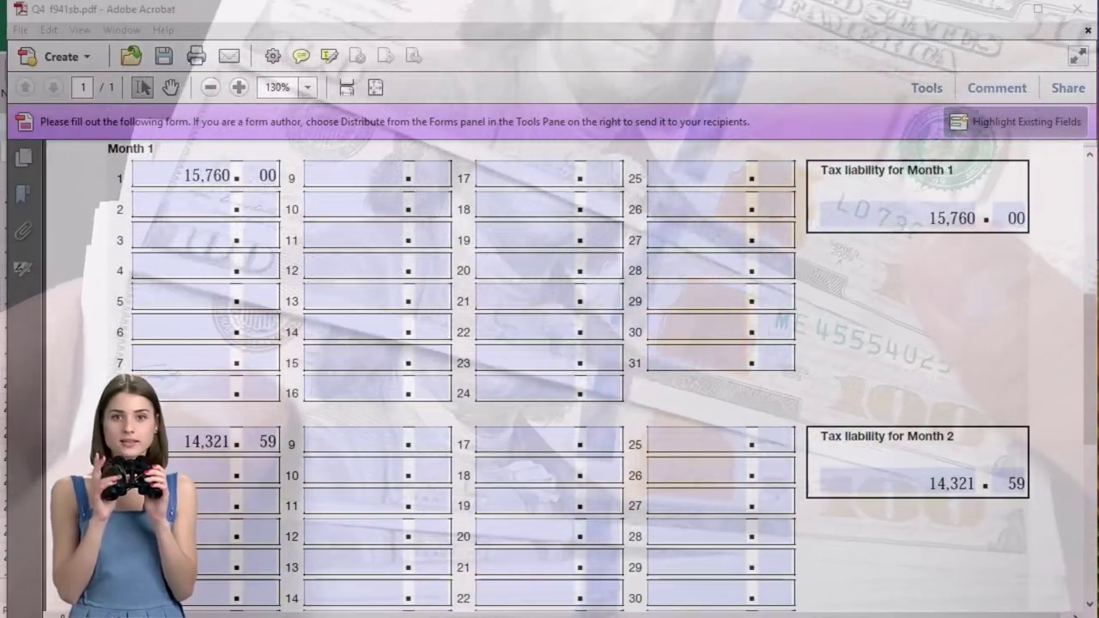
pyautogui.click(925, 221)
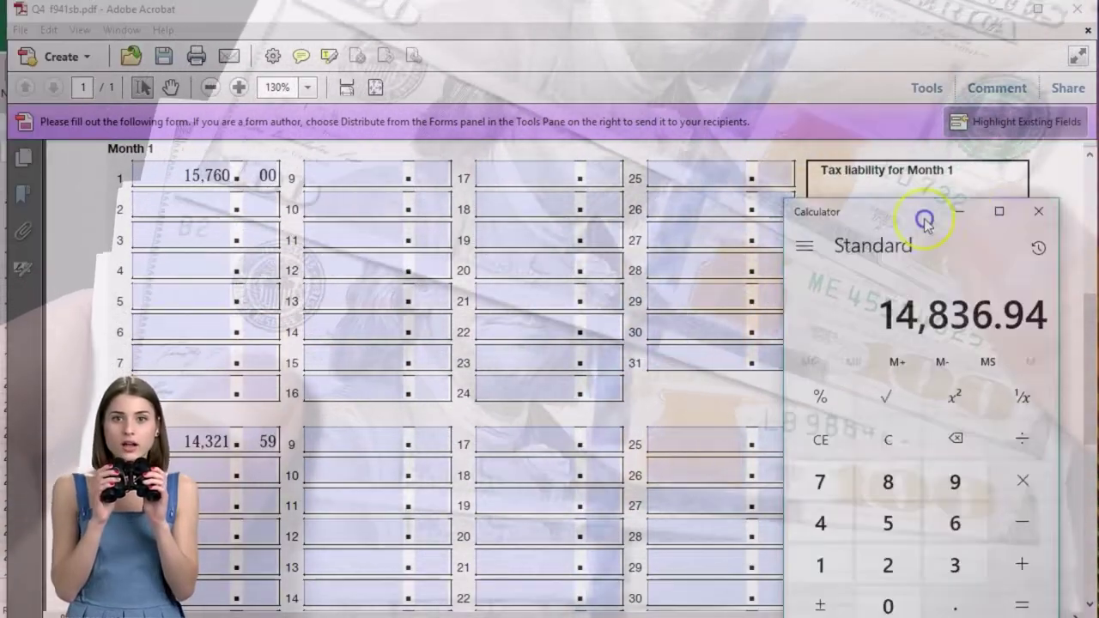
pyautogui.moveTo(925, 221); pyautogui.dragTo(567, 171)
pyautogui.click(529, 389)
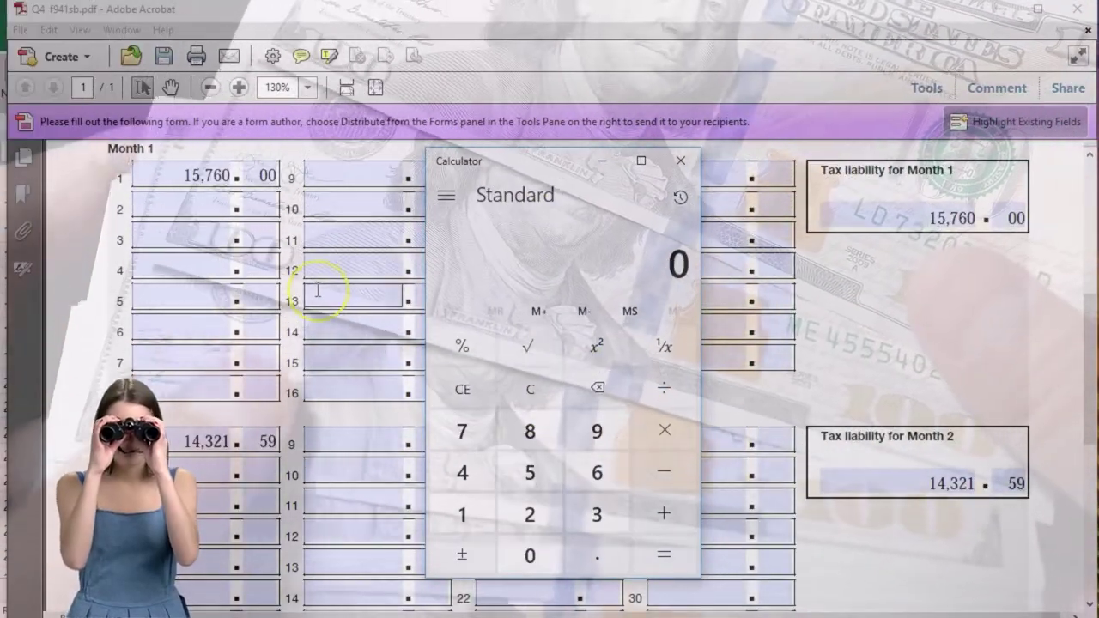
pyautogui.write('15760 + 1')
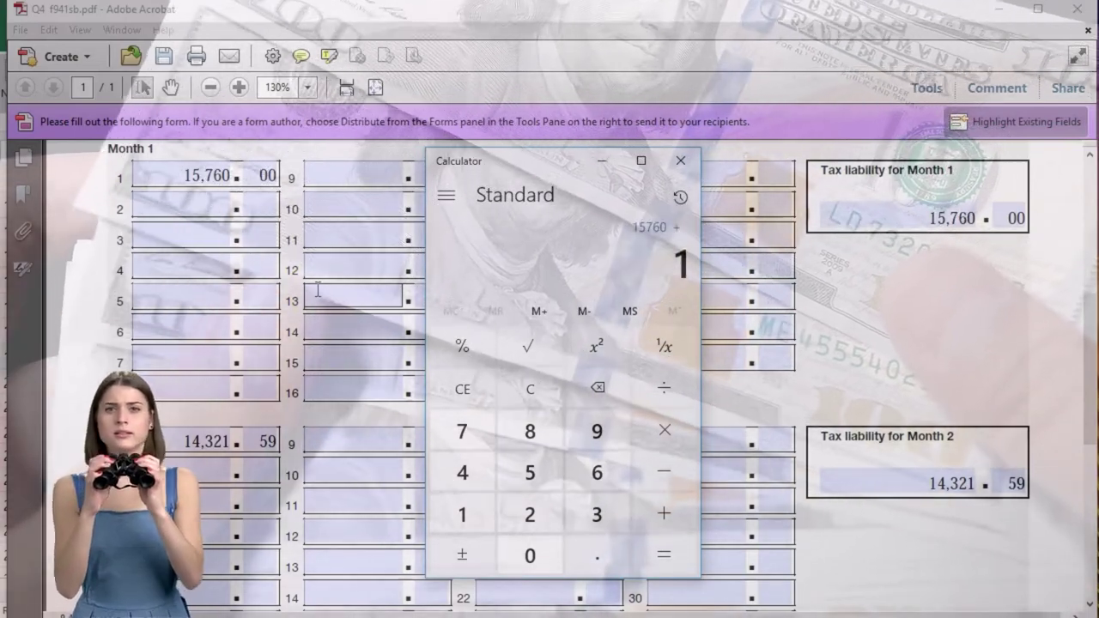
pyautogui.write('4321.59 +')
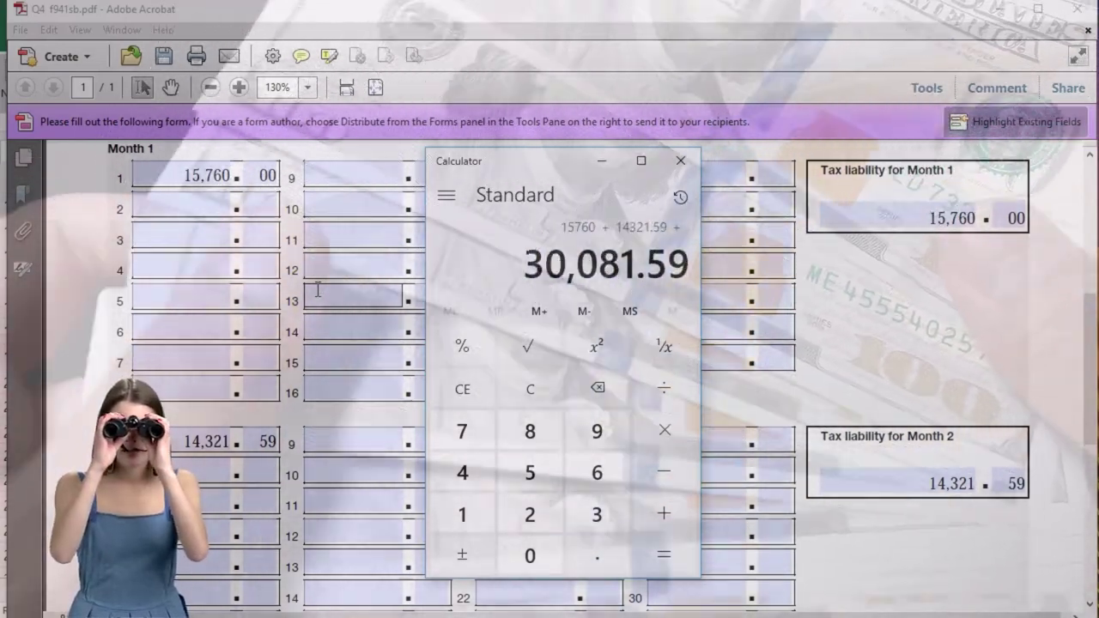
pyautogui.moveTo(527, 171); pyautogui.dragTo(559, 201)
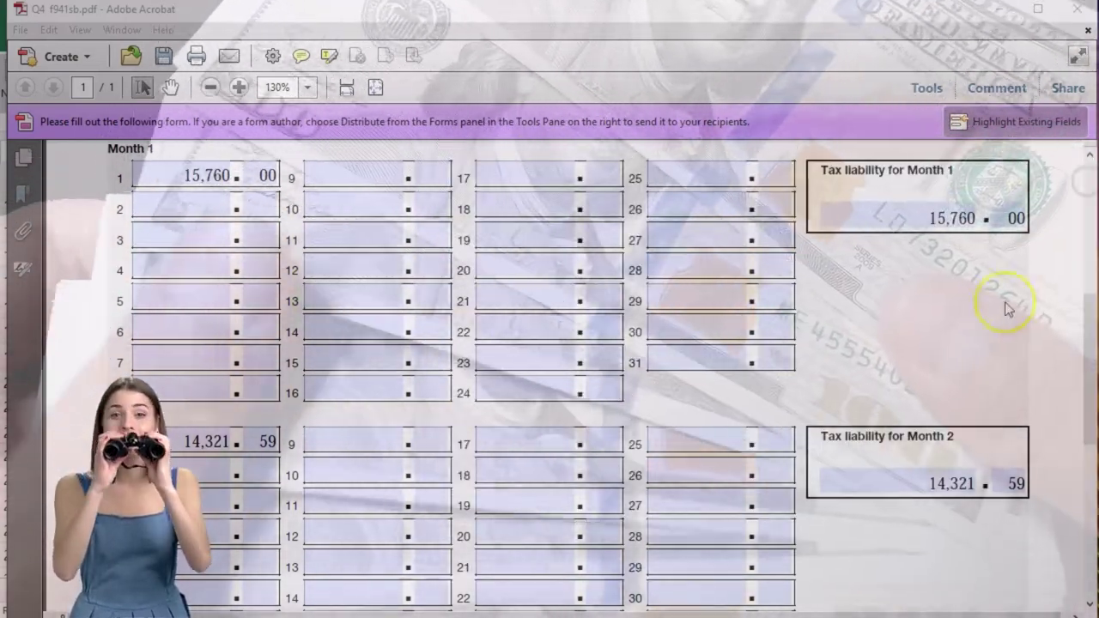
pyautogui.scroll(-8, 953, 335)
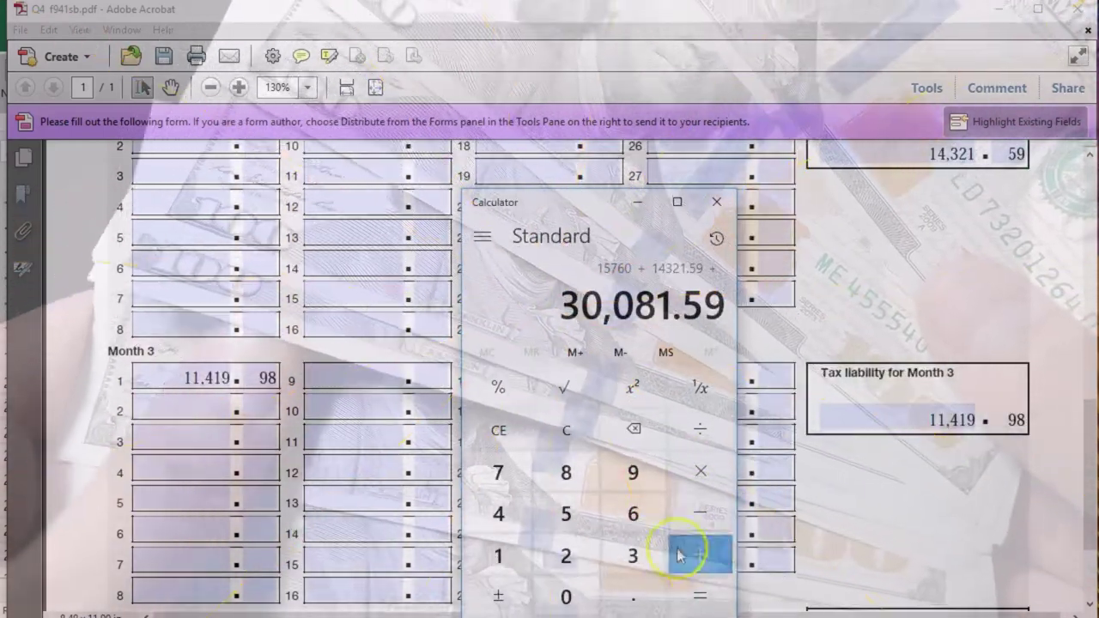
pyautogui.write('11,4')
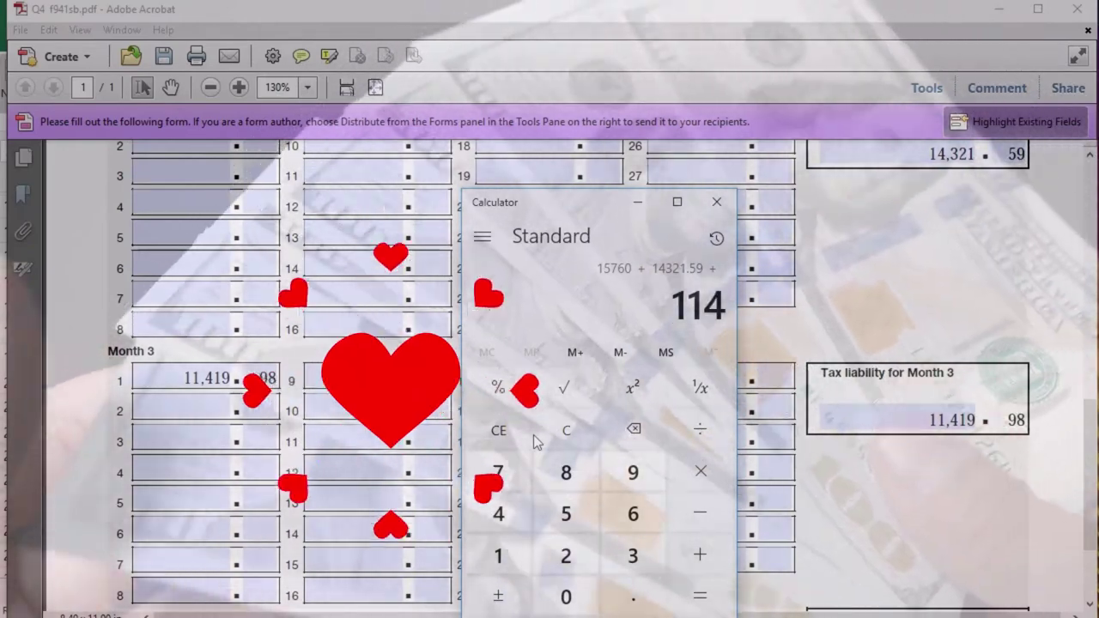
pyautogui.write('19.98')
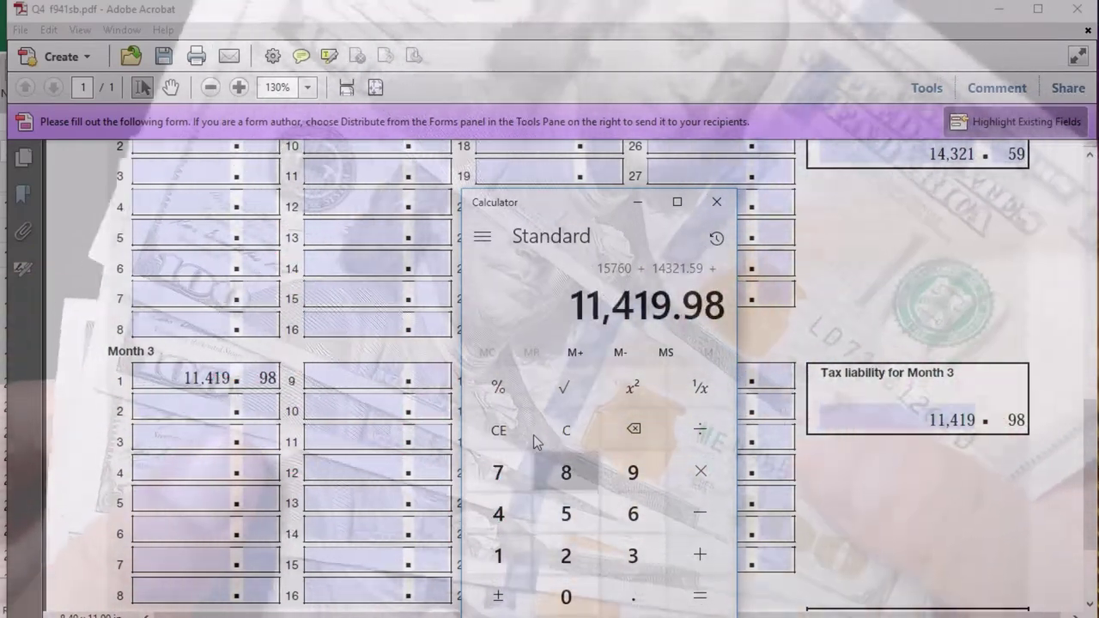
pyautogui.press('Return')
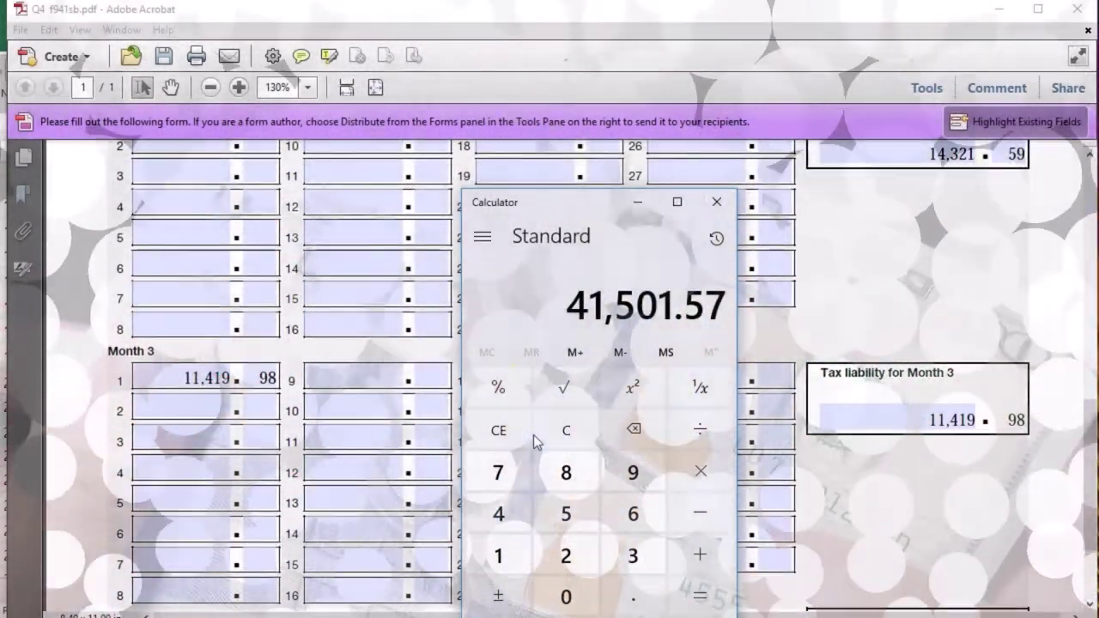
pyautogui.click(637, 202)
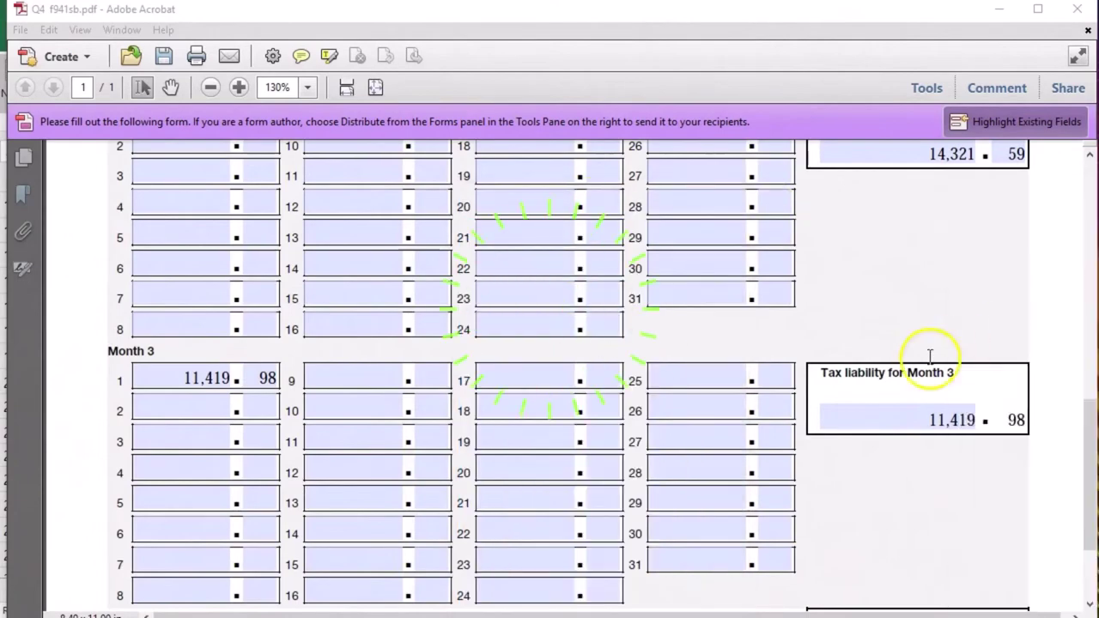
# Step: Enter 41,501 as the dollar amount of the total liability for the quarter on Schedule B in Acrobat
pyautogui.scroll(-3, 925, 355)
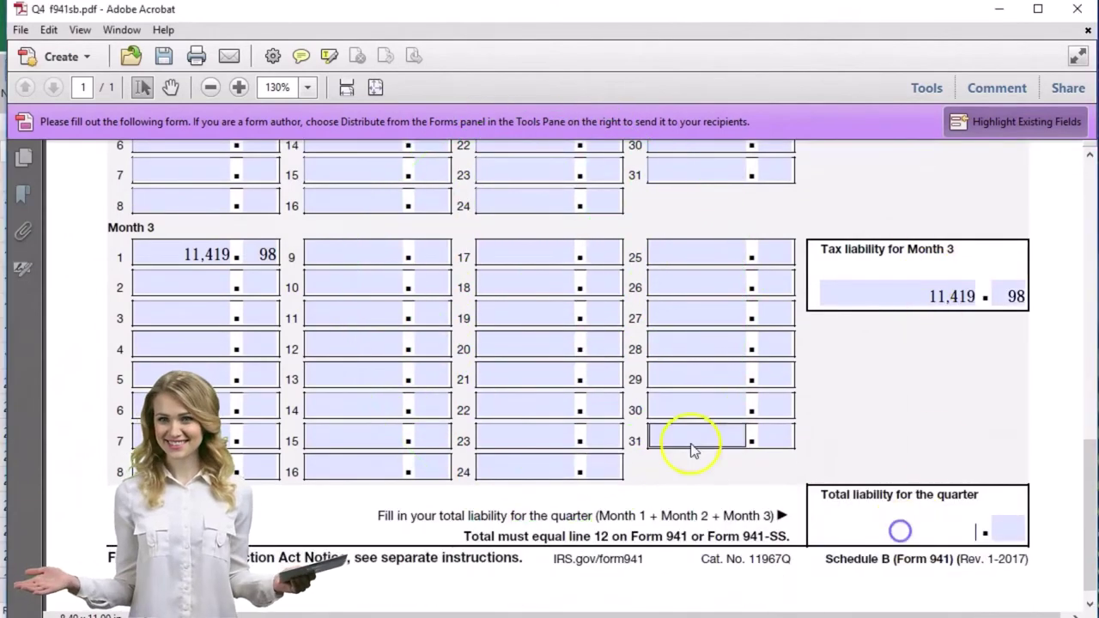
pyautogui.write('41,501')
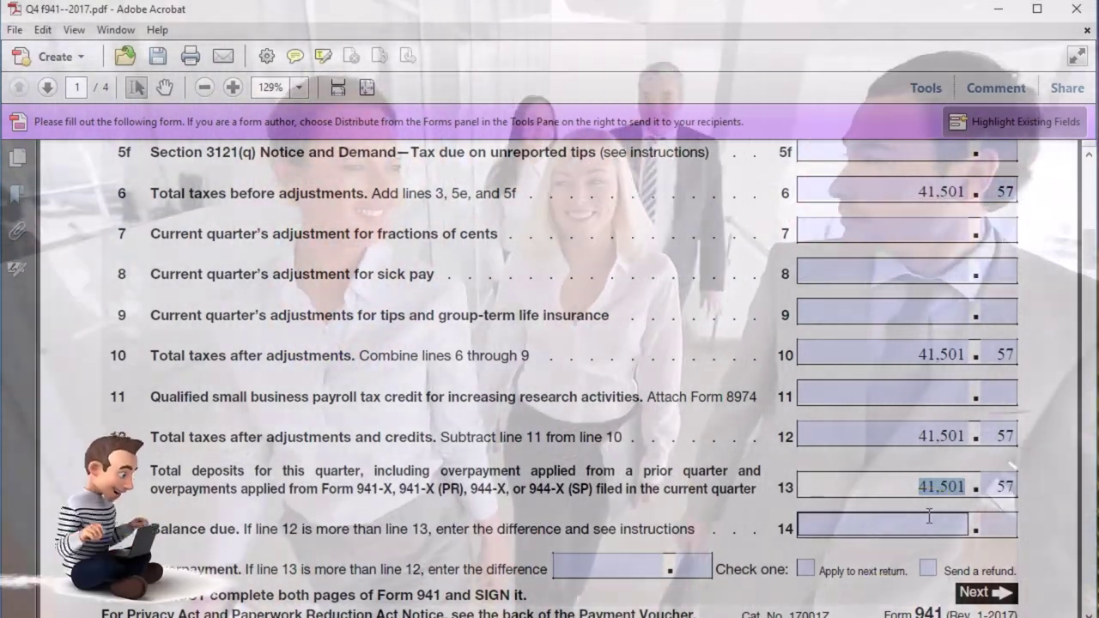
# Step: Switch to the Form 941 PDF and review its entries from the line 14 balance due back up to the header
pyautogui.click(889, 515)
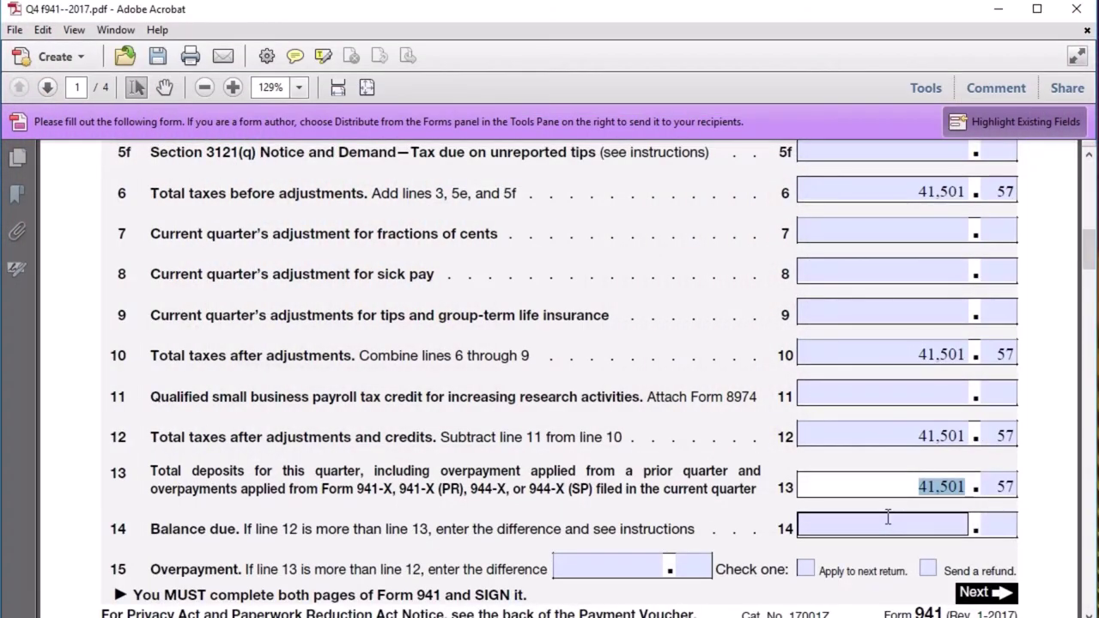
pyautogui.scroll(10, 888, 516)
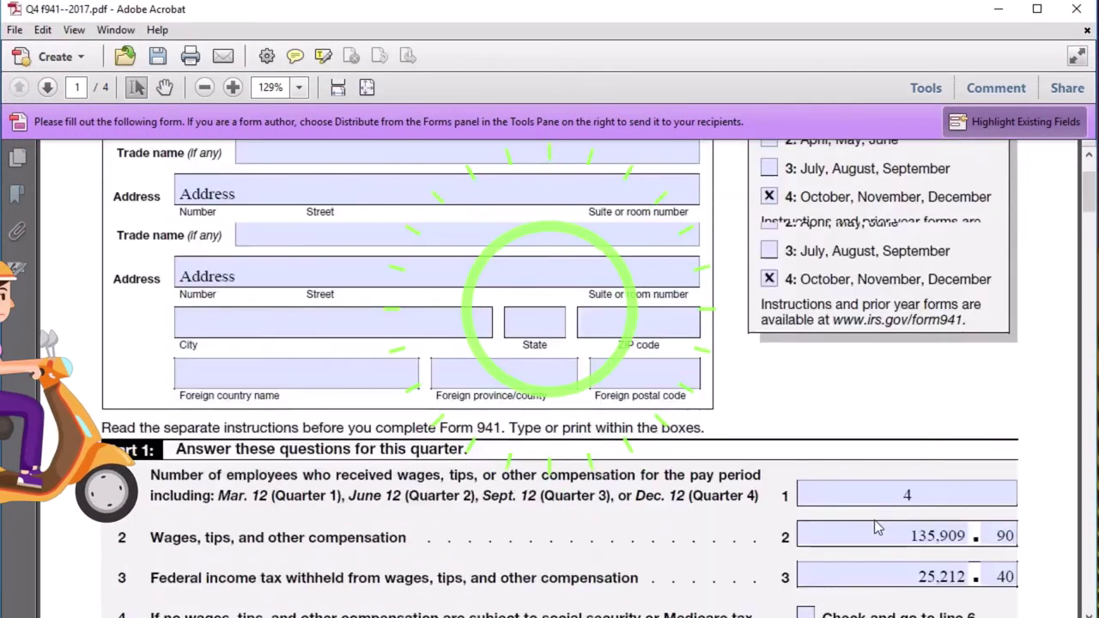